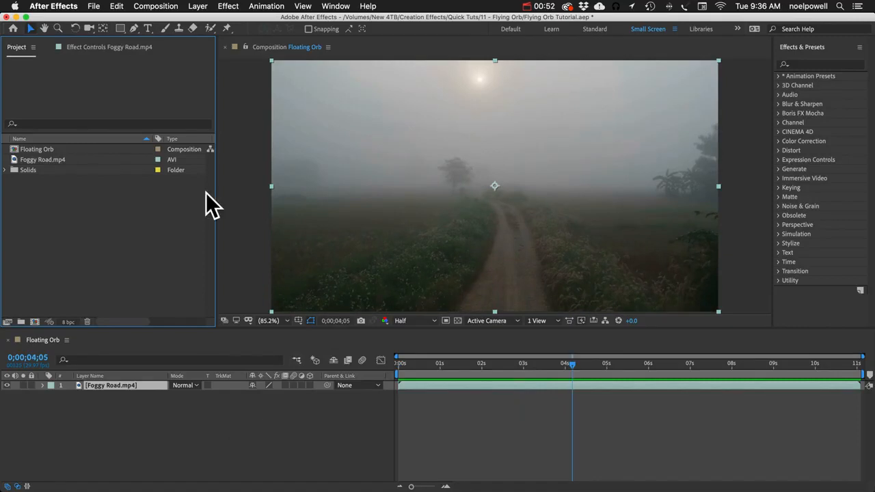
- Run the 3D Camera Tracker on the Foggy Road.mp4 layer and create a camera from the solved track
left_click(336, 6)
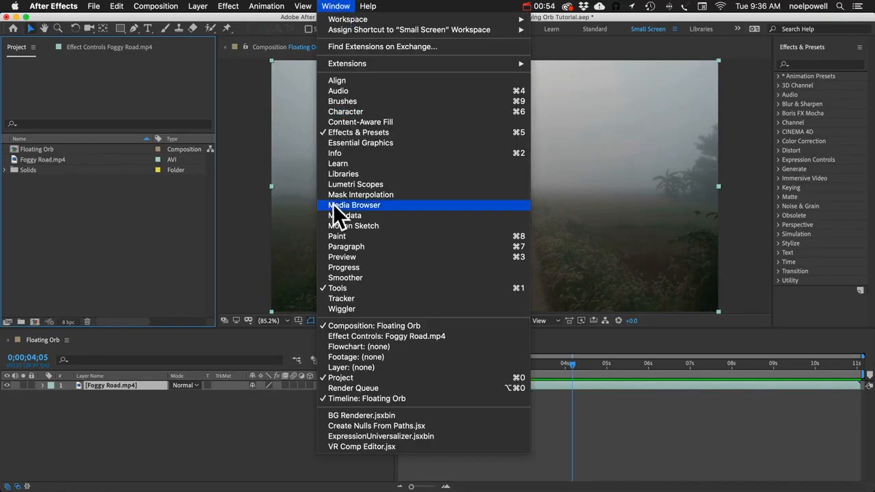
left_click(345, 298)
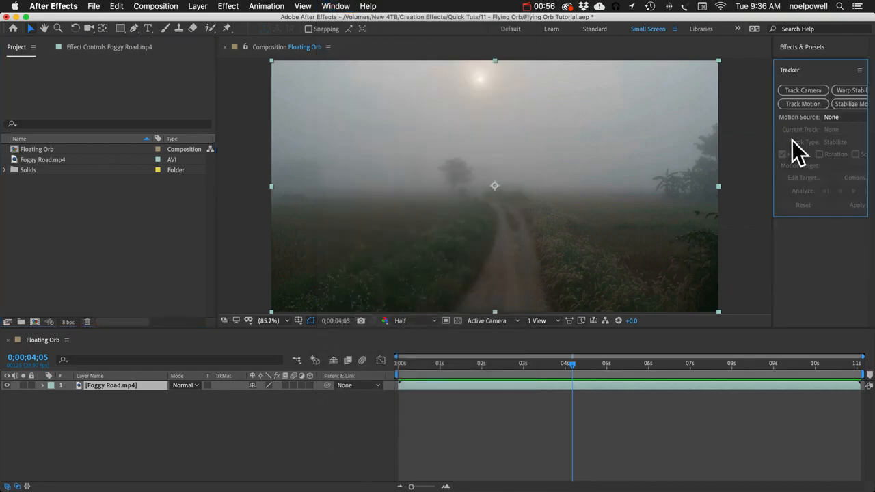
left_click(803, 89)
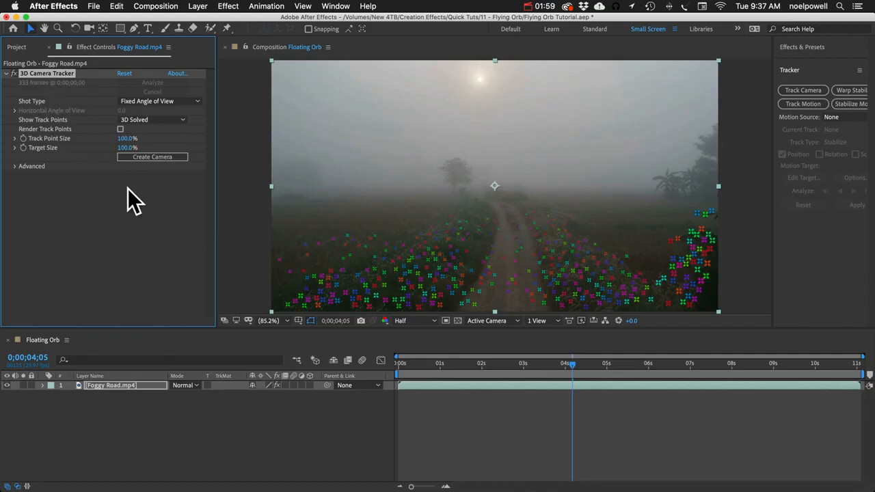
left_click(150, 157)
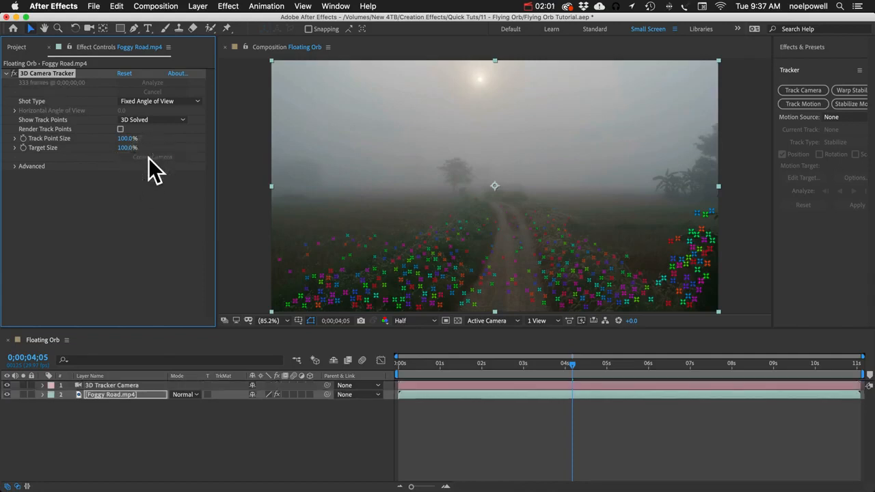
- Reveal the 3D Tracker Camera's keyframes and examine its motion path from the Top view while scrubbing through time
left_click(100, 385)
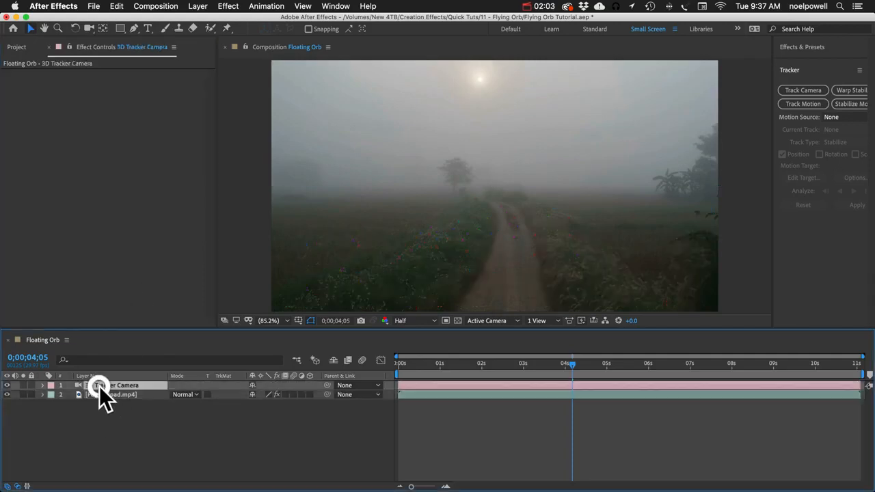
key("u")
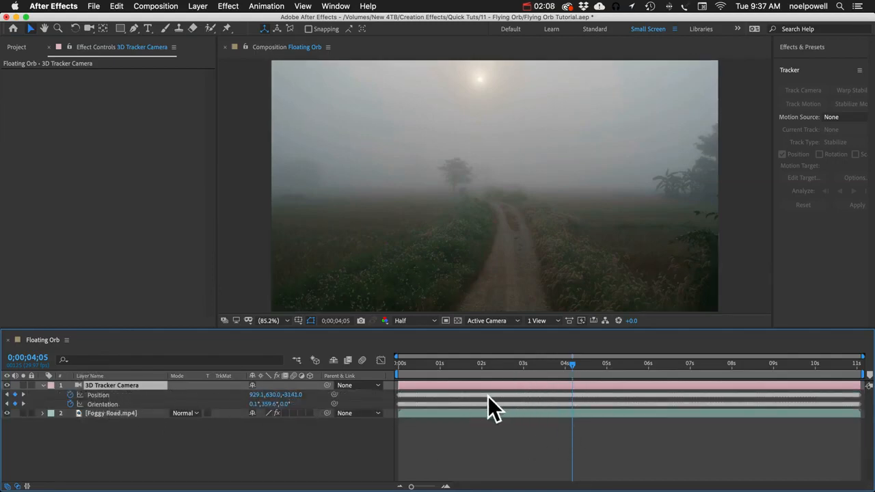
left_click(507, 319)
left_click(507, 320)
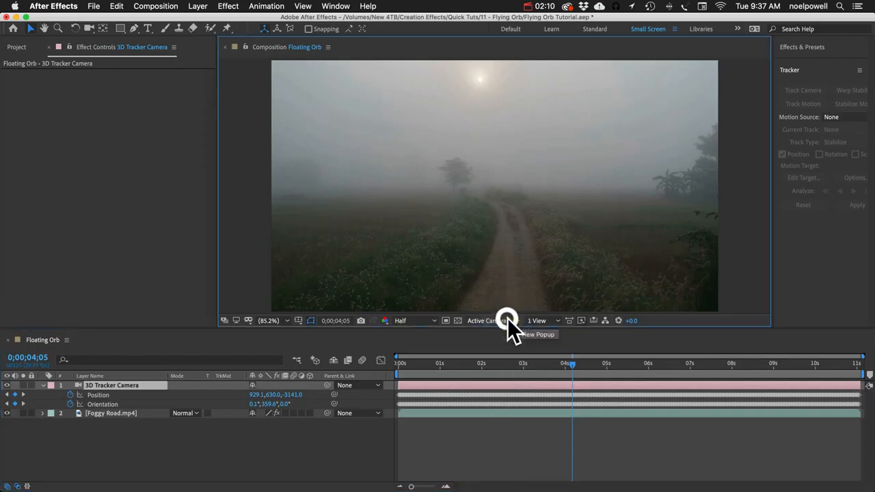
left_click(498, 387)
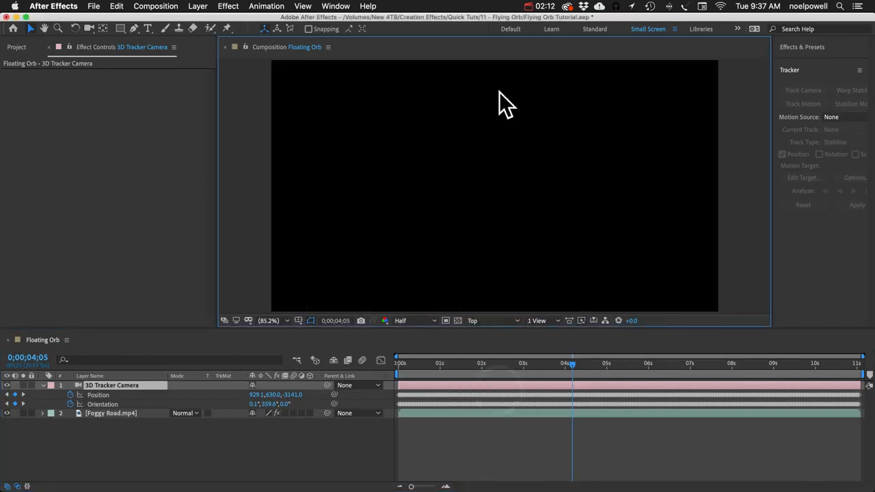
key("z")
left_click(482, 215, "alt")
key("space")
left_click_drag(466, 115, 466, 93)
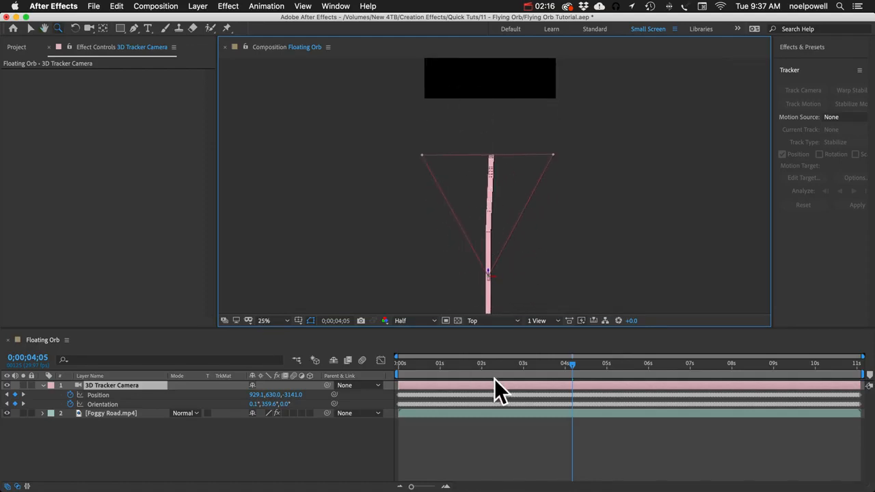
left_click_drag(410, 364, 260, 385)
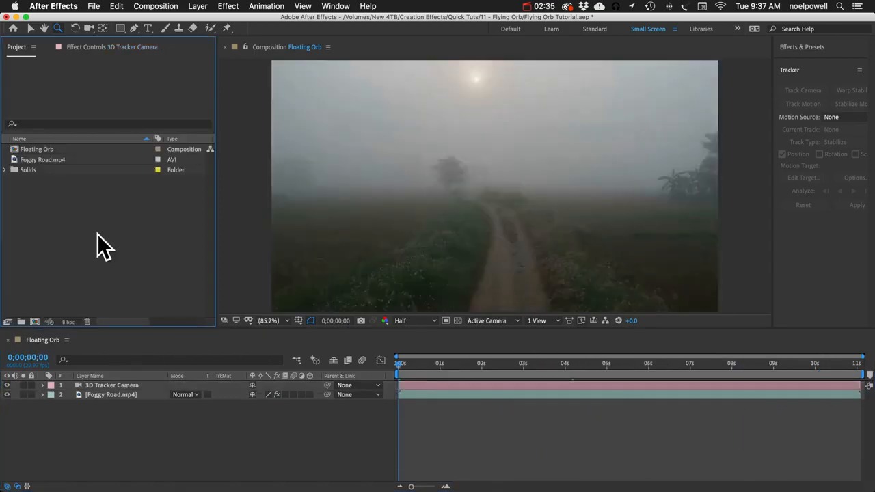
- Create a composition named Orb Precomp with the HDTV 1080 29.97 preset and a duration of 0;00;11;03
left_click(164, 6)
left_click(164, 23)
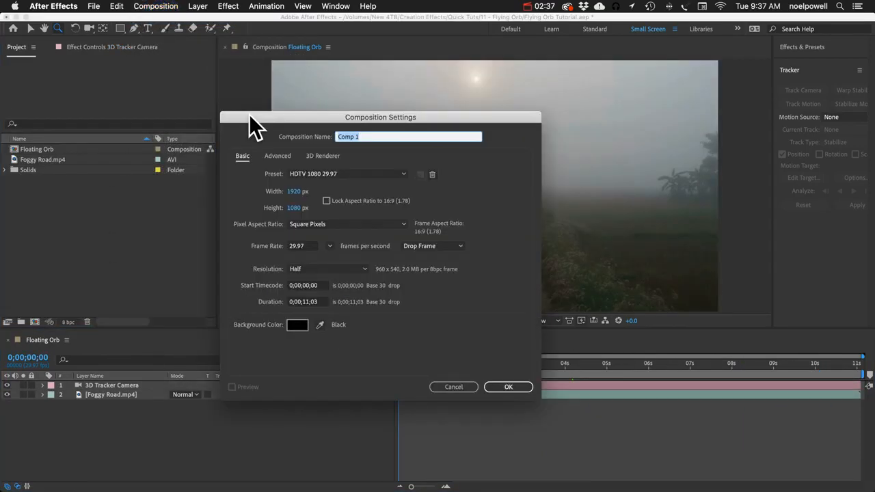
type("O")
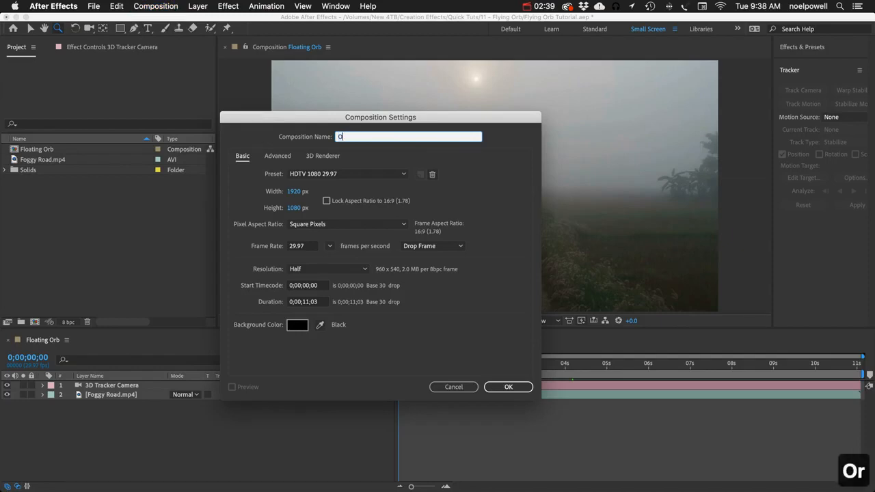
type("rb Precomp")
key("Return")
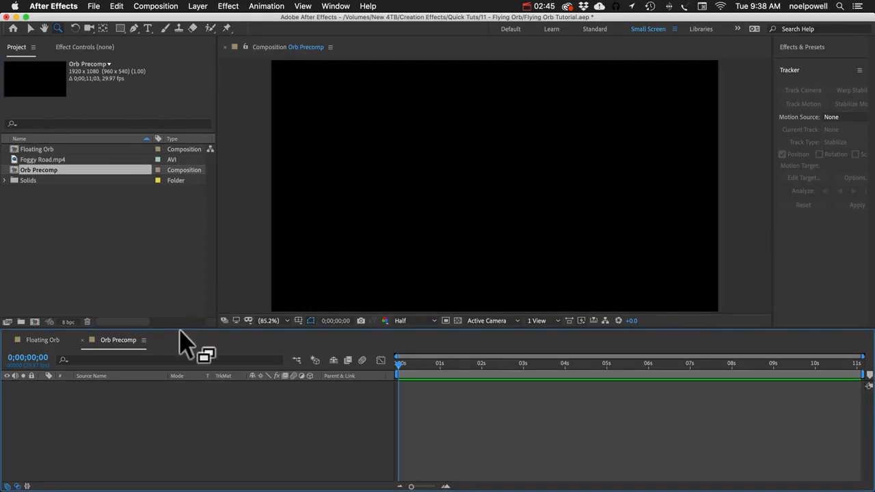
- Add a black solid at composition size, 1920 x 1080 px, named Orb to the Orb Precomp
left_click(196, 6)
mouse_move(236, 17)
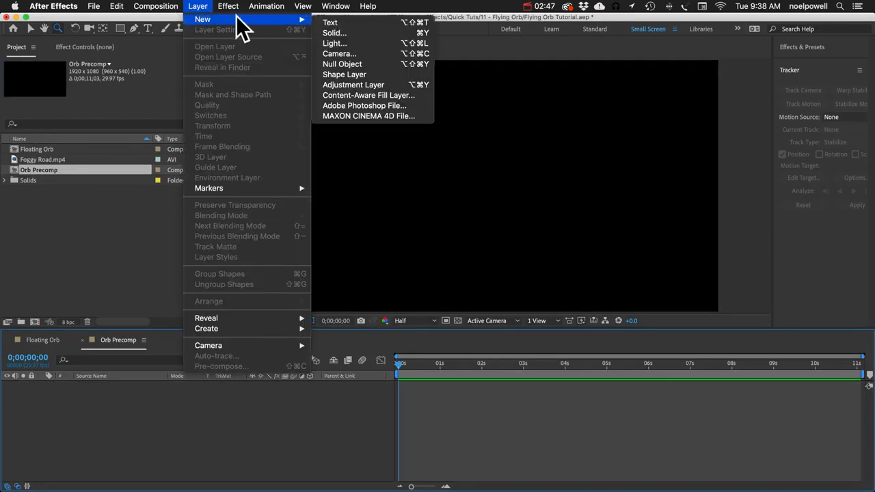
left_click(348, 32)
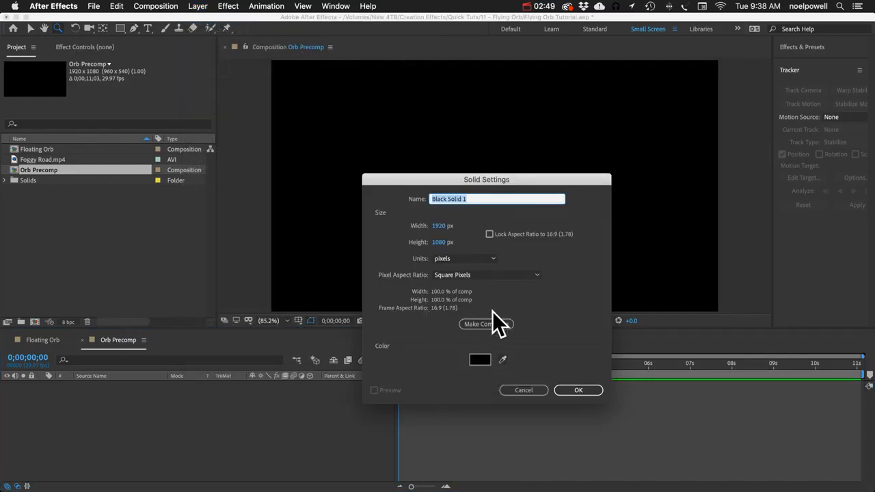
left_click(485, 323)
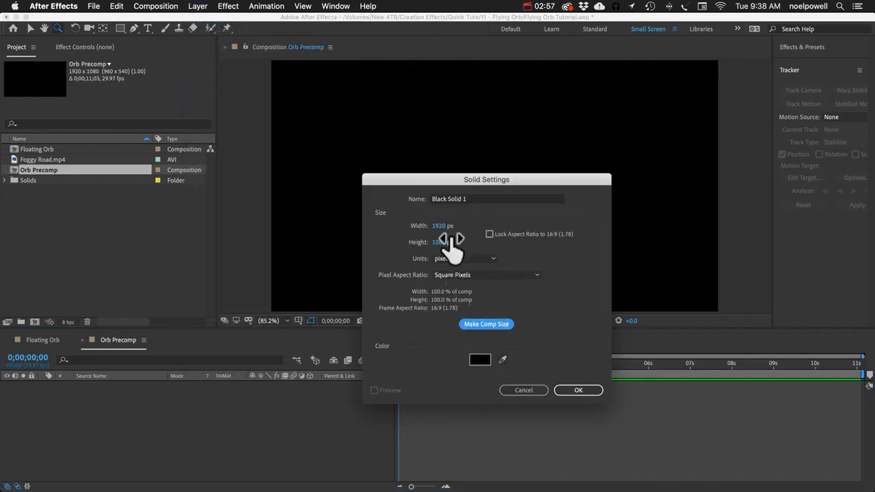
left_click(444, 198)
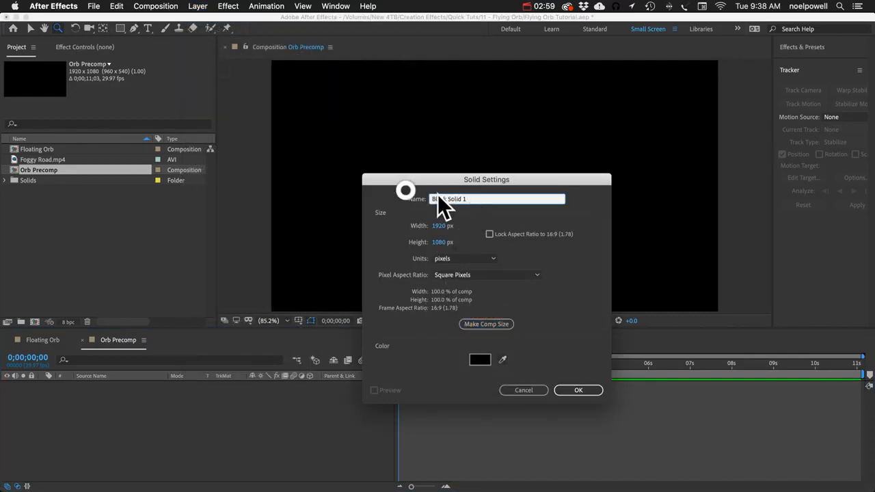
type("Orb")
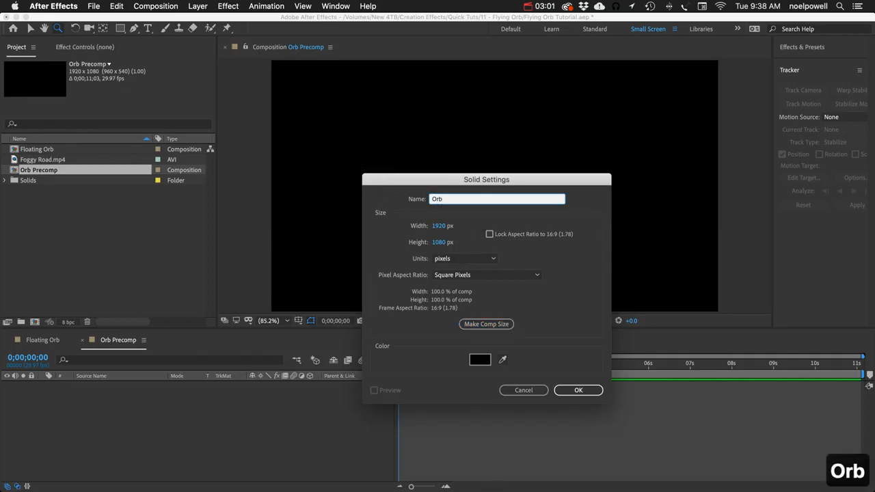
left_click(591, 391)
- Find the Turbulent Noise effect by searching for "turbu" and apply it to the Orb layer
left_click(813, 45)
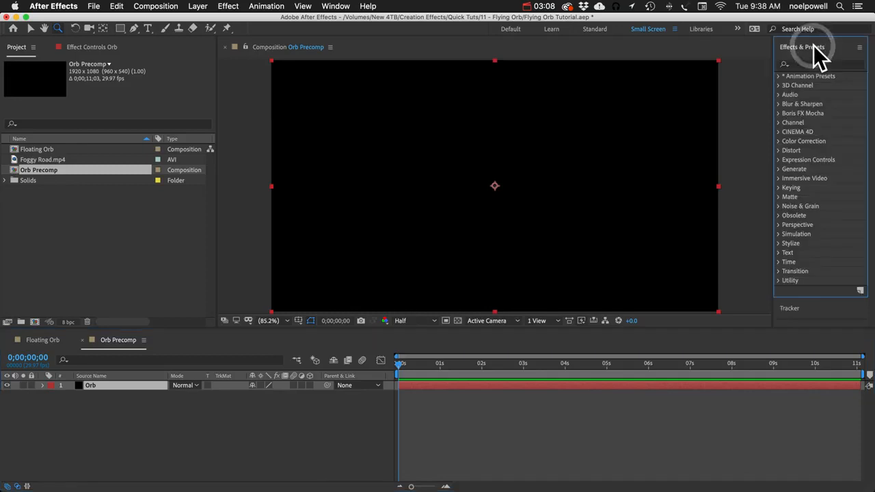
left_click(801, 62)
type("turbu")
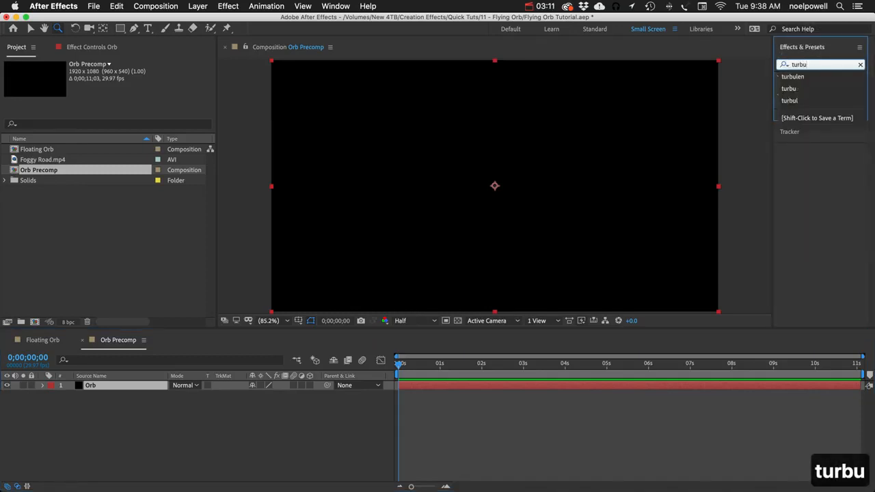
key("Return")
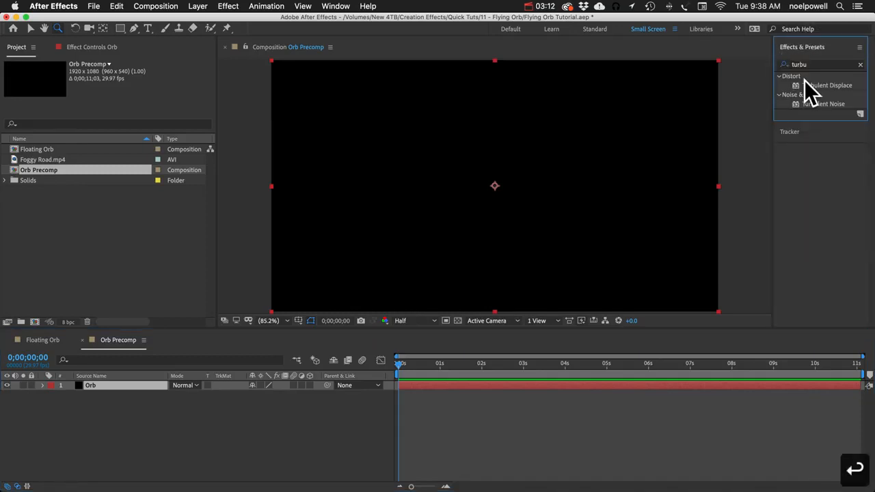
left_click_drag(826, 104, 557, 171)
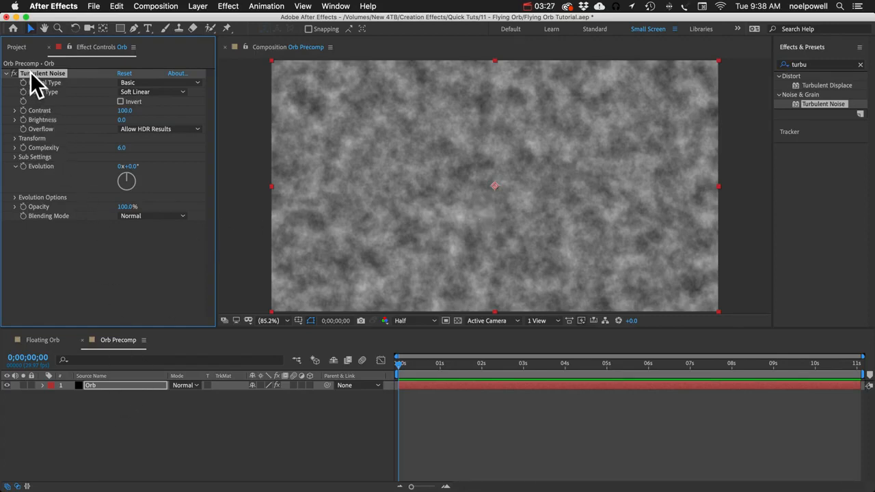
- Set the Turbulent Noise fractal type to Swirly, its contrast to 144 and its brightness to -54
left_click(146, 83)
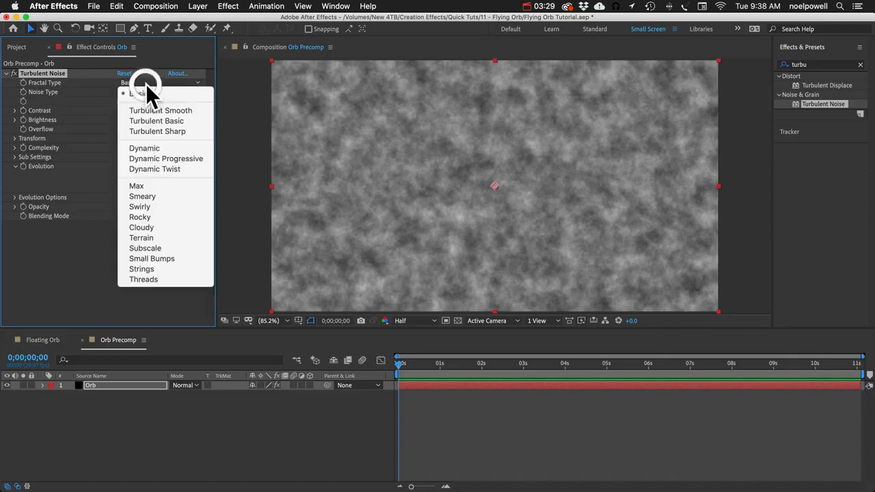
left_click(153, 207)
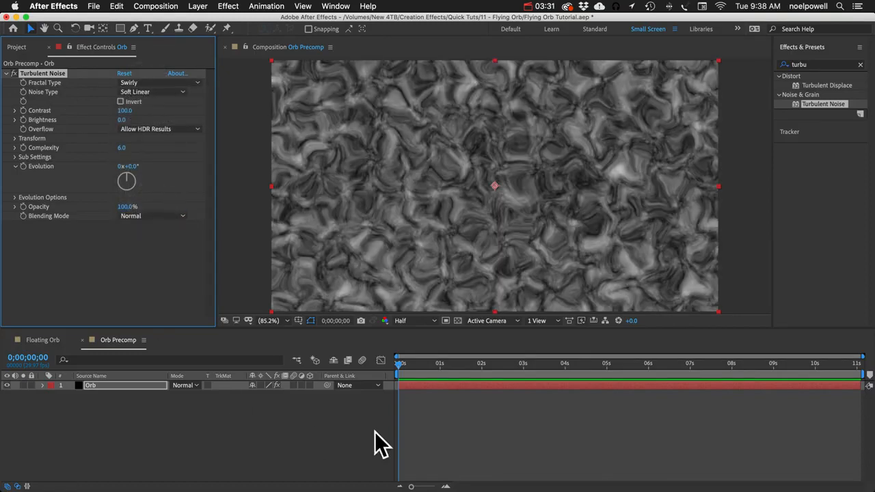
mouse_move(123, 119)
left_mouse_down()
mouse_move(98, 121)
mouse_move(143, 106)
mouse_move(109, 121)
left_mouse_up()
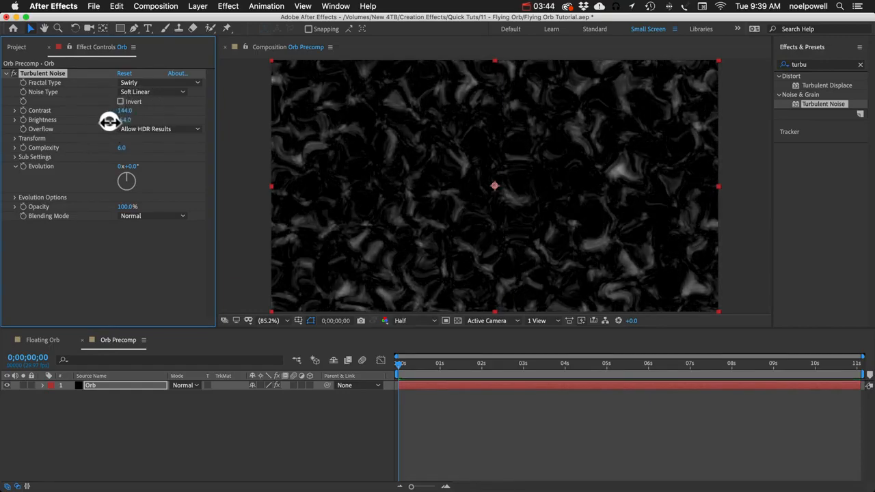
- Animate the Turbulent Noise evolution with the expression time*300 and preview the motion from the start
left_click(23, 166, "alt")
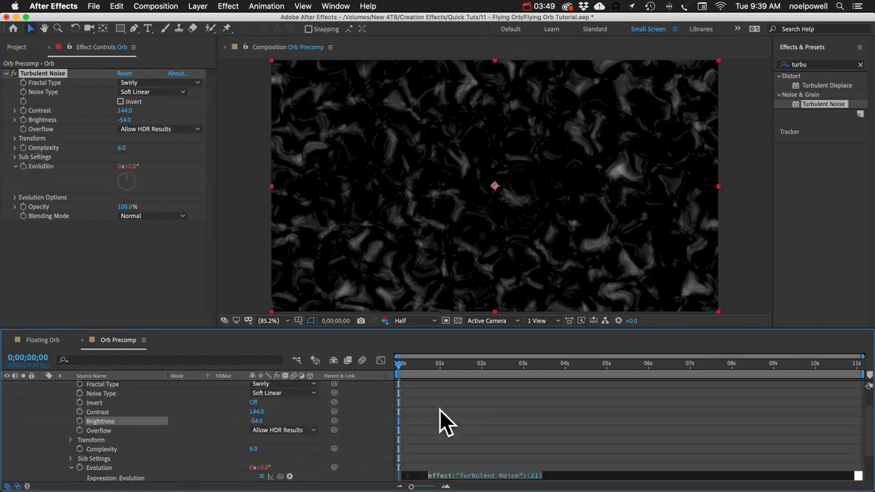
type("time")
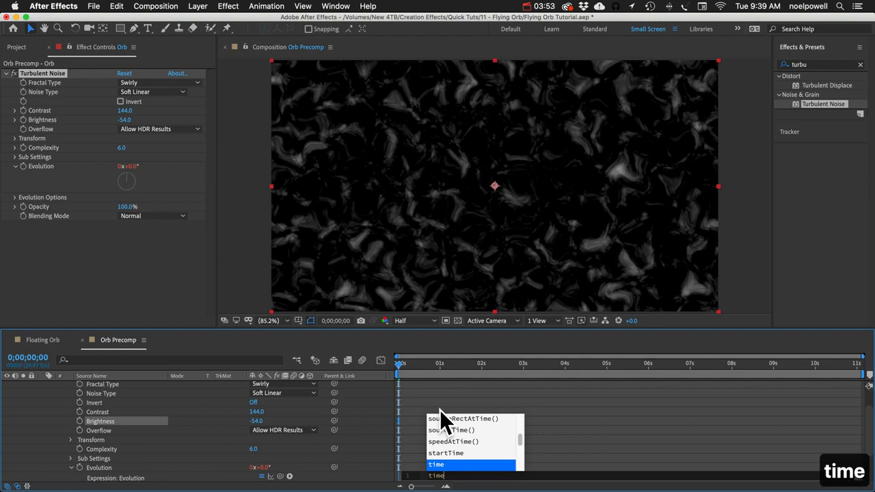
type("*300")
left_click(440, 467)
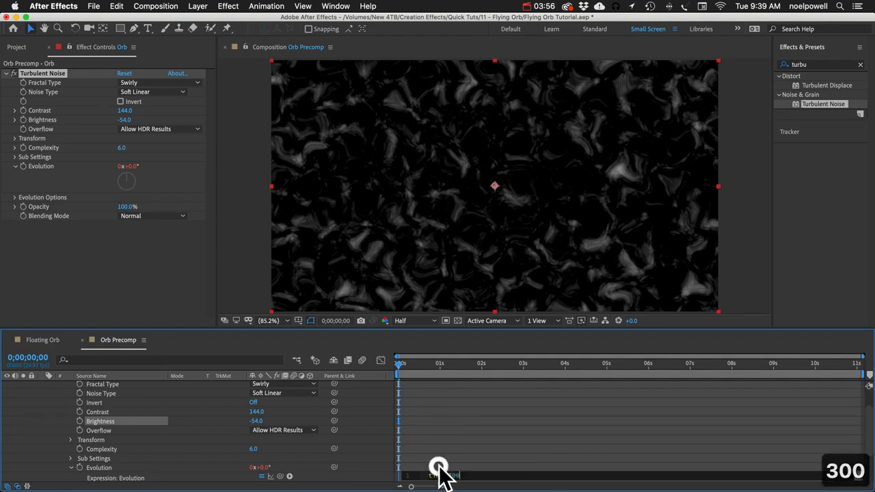
left_click_drag(397, 363, 341, 357)
key("space")
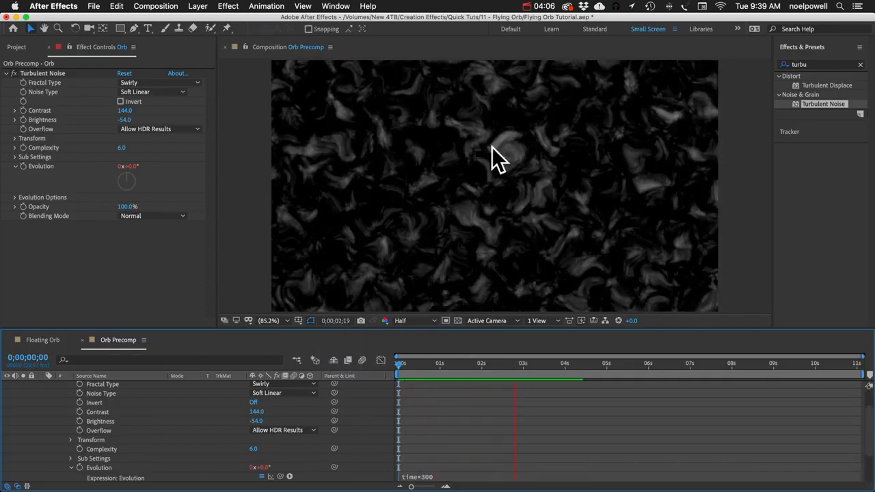
- Duplicate the Turbulent Noise effect on the Orb layer and collapse the original effect's properties in the timeline
left_click(90, 405)
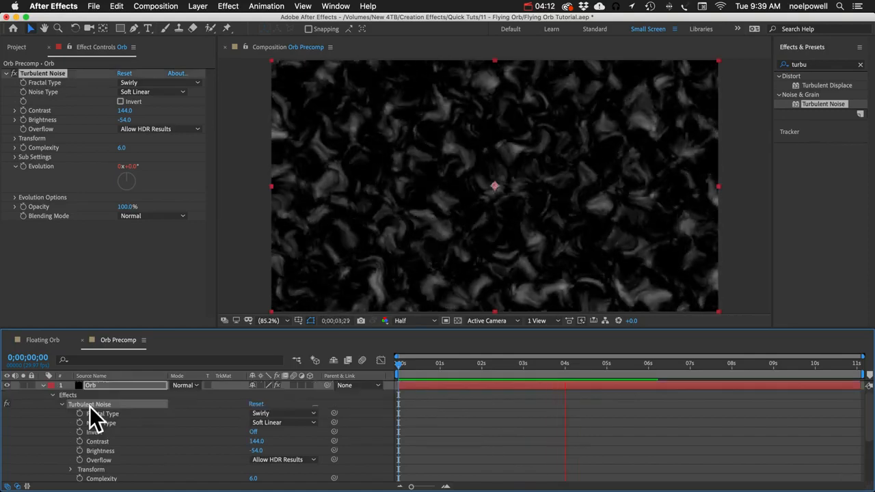
key("super+d")
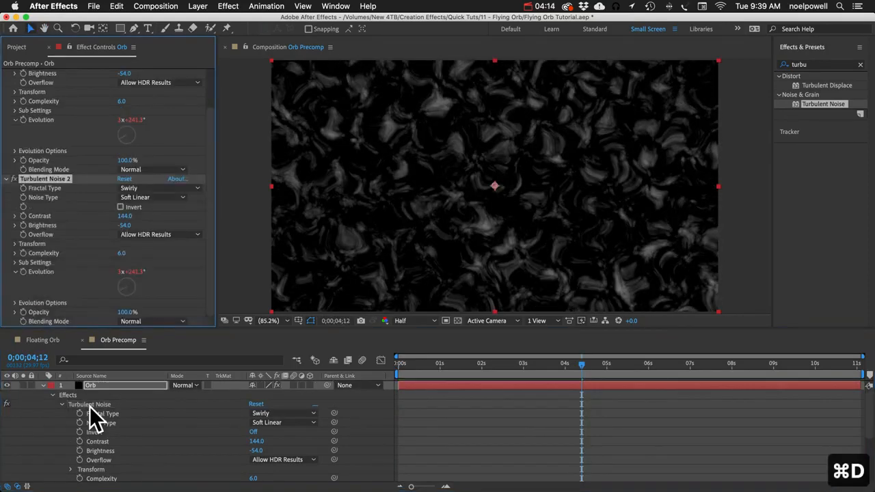
left_click(63, 404)
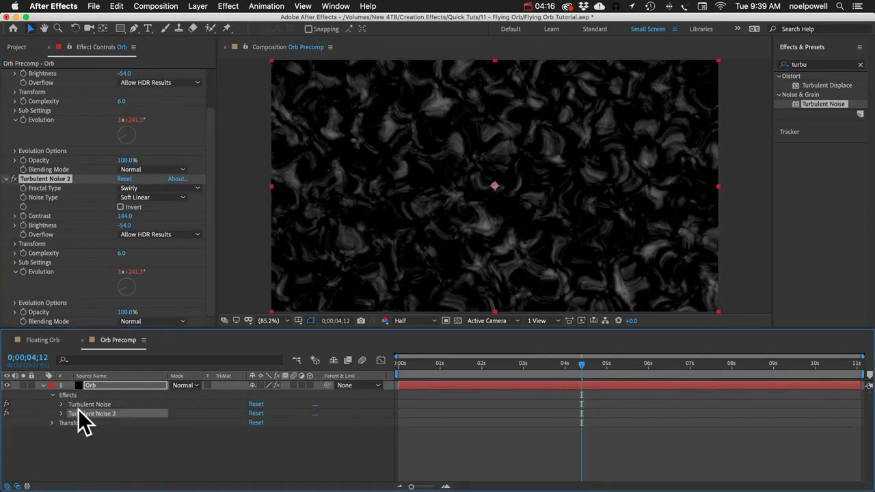
left_click(81, 412)
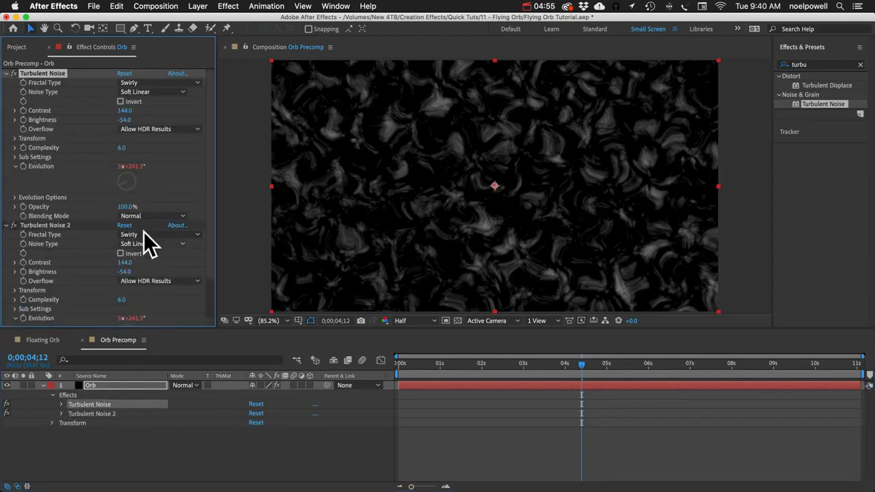
- Set the Turbulent Noise 2 fractal type to Strings, its contrast to 279 and its brightness to -43
left_click(43, 226)
scroll(56, 238, "down", 2)
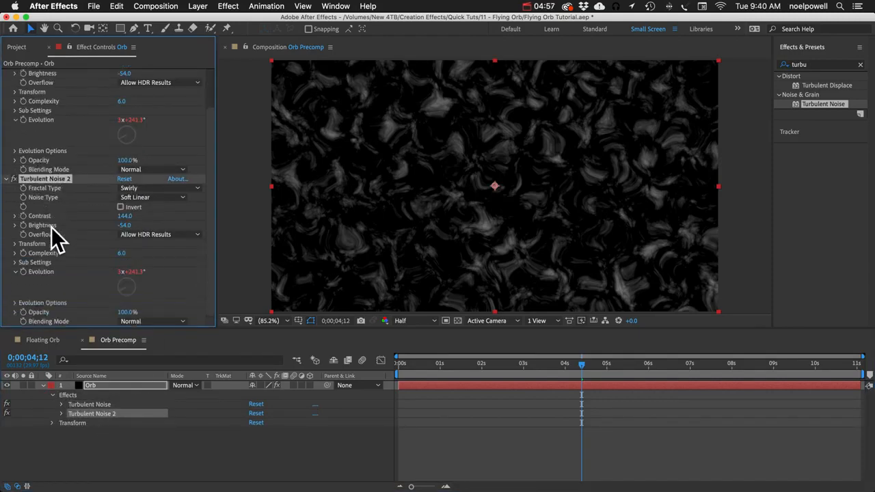
left_click(149, 188)
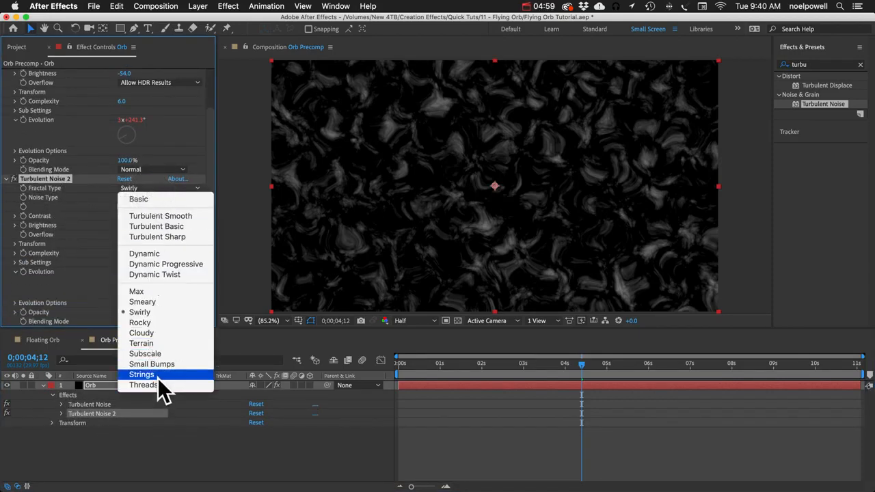
left_click(141, 374)
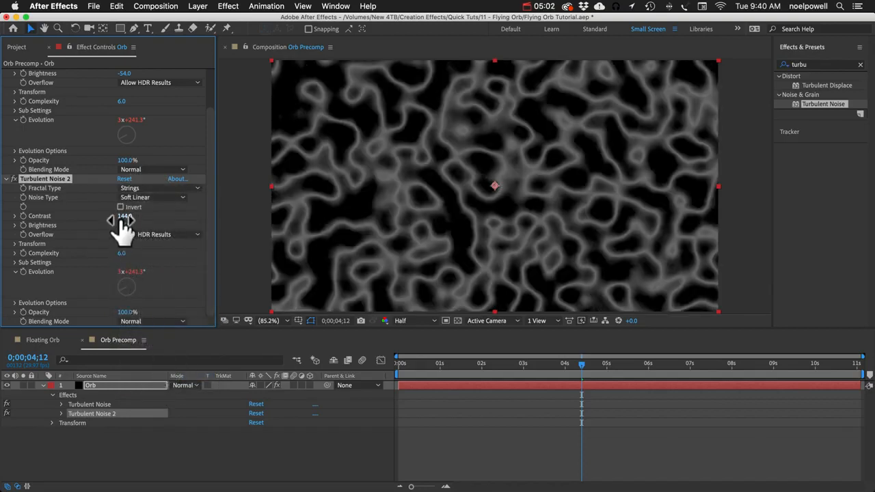
left_click_drag(124, 228, 208, 224)
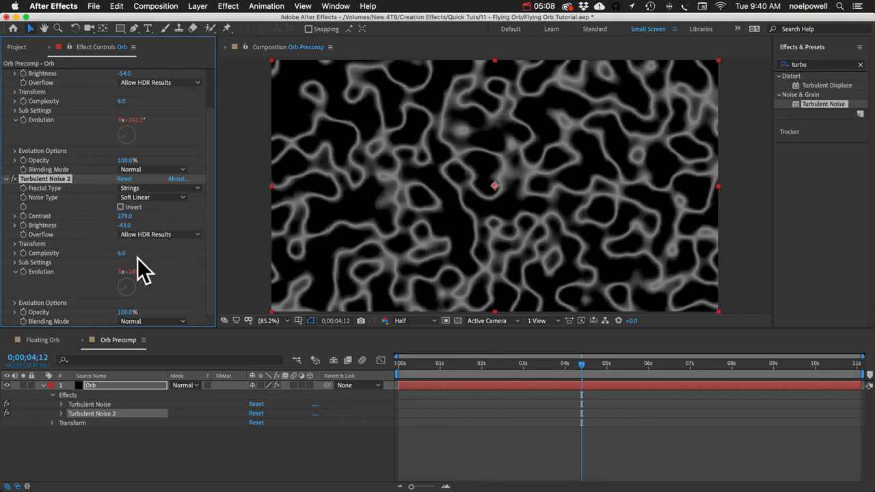
- Set the Turbulent Noise 2 blending mode to Difference and preview the combined noise motion
left_click(144, 320)
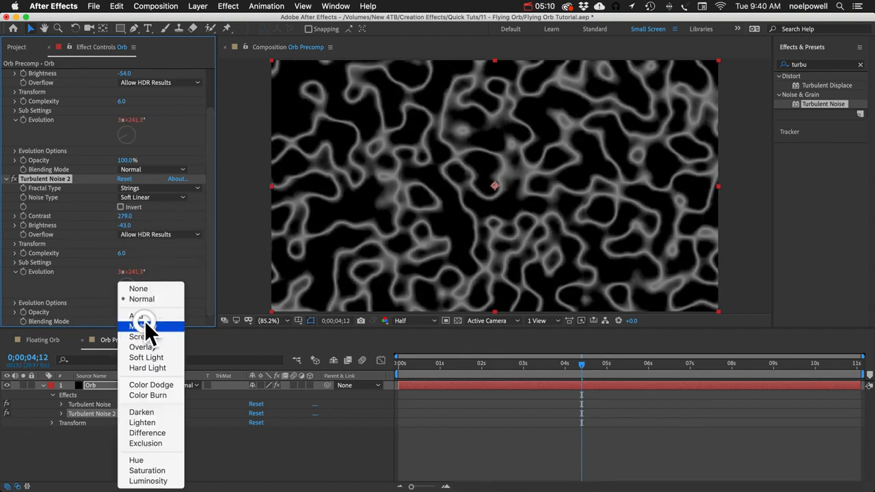
left_click(149, 431)
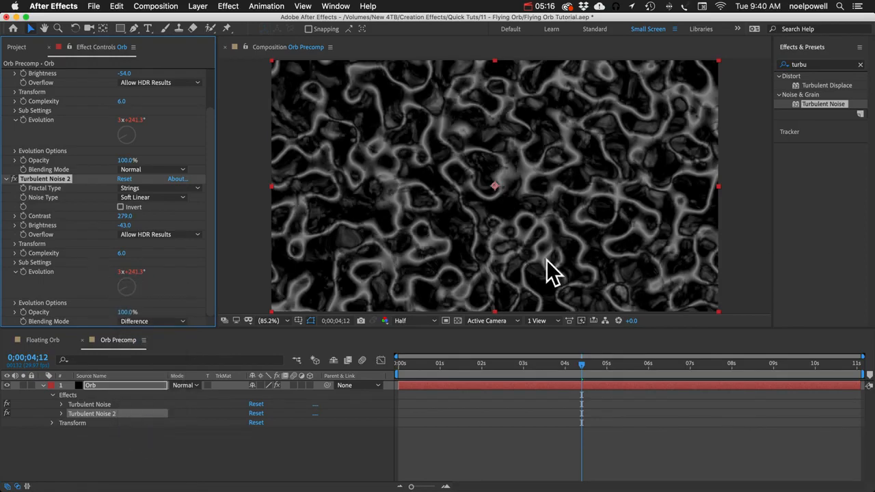
key("space")
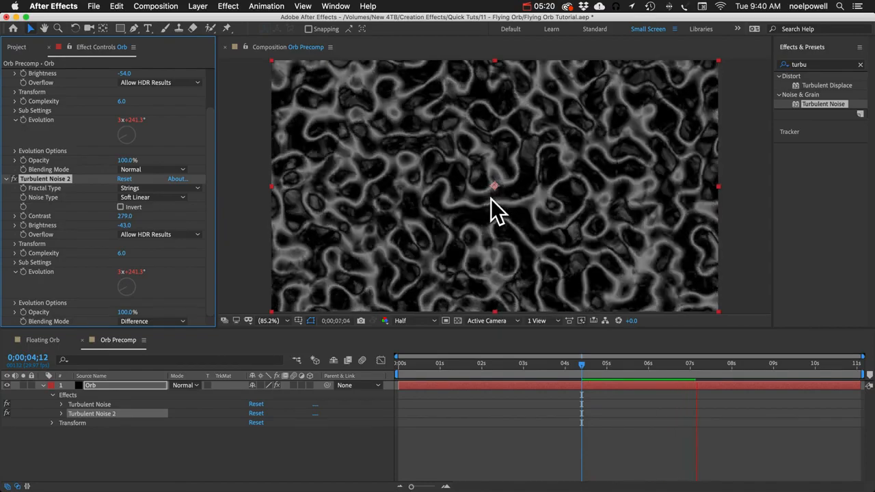
- Reveal the Orb layer's expressions, change the Turbulent Noise 2 evolution expression to time*200, and collapse the layer
left_click(134, 387)
key("e")
key("e")
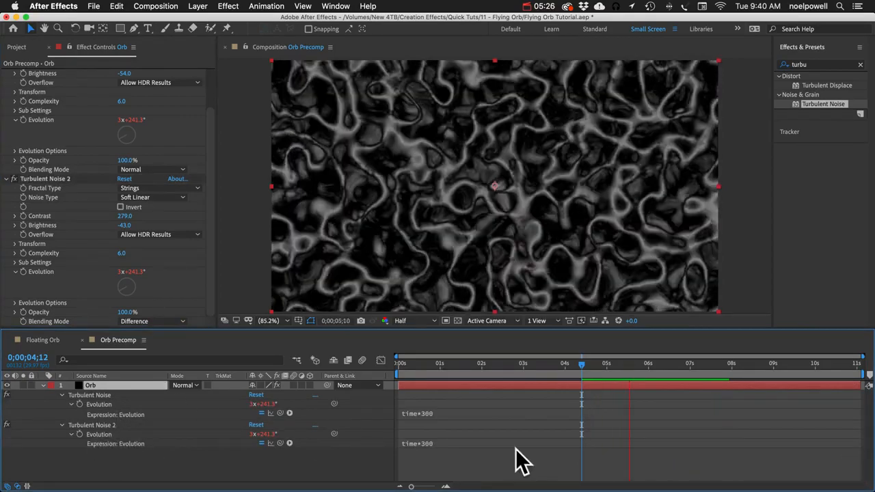
left_click(429, 443)
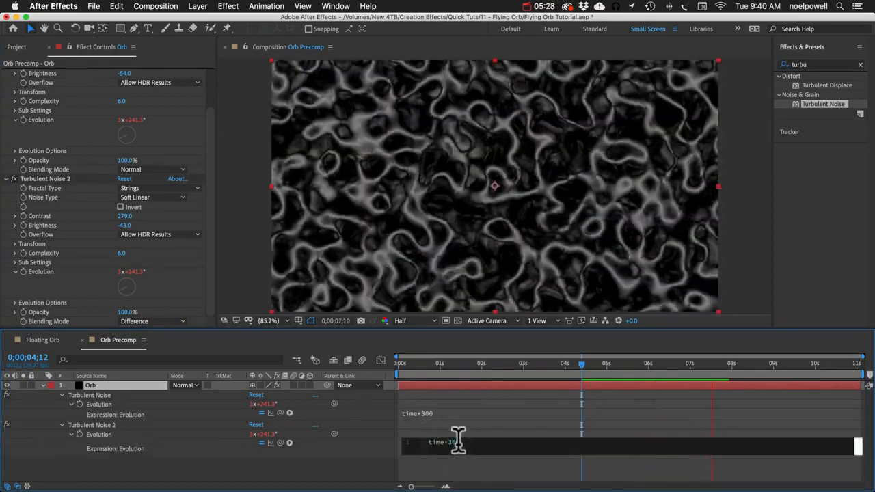
key("shift+Right")
type("2")
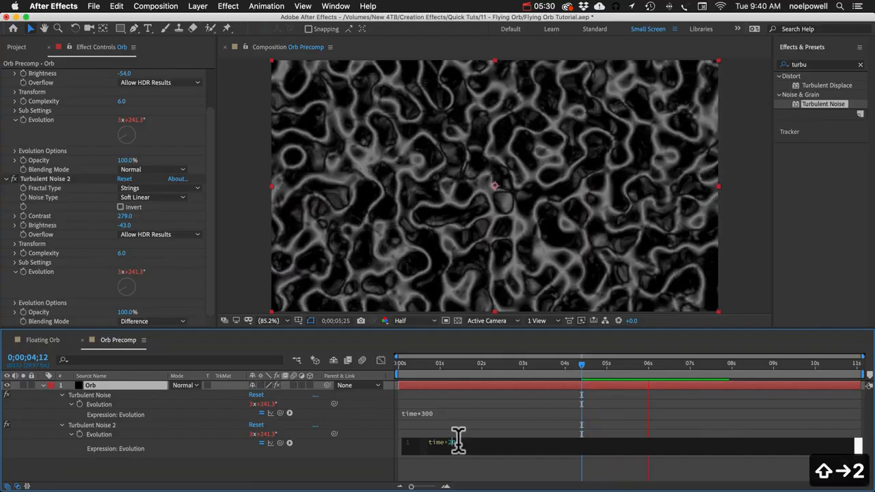
left_click(326, 466)
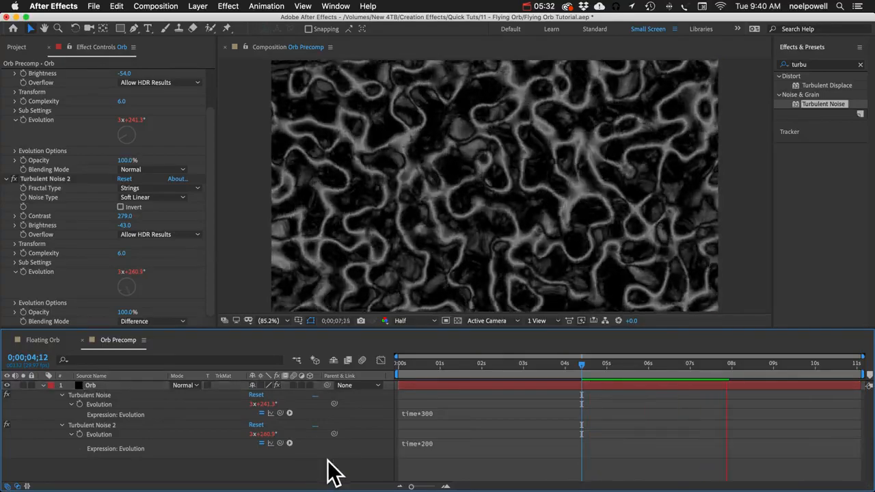
left_click(43, 386)
left_click(132, 384)
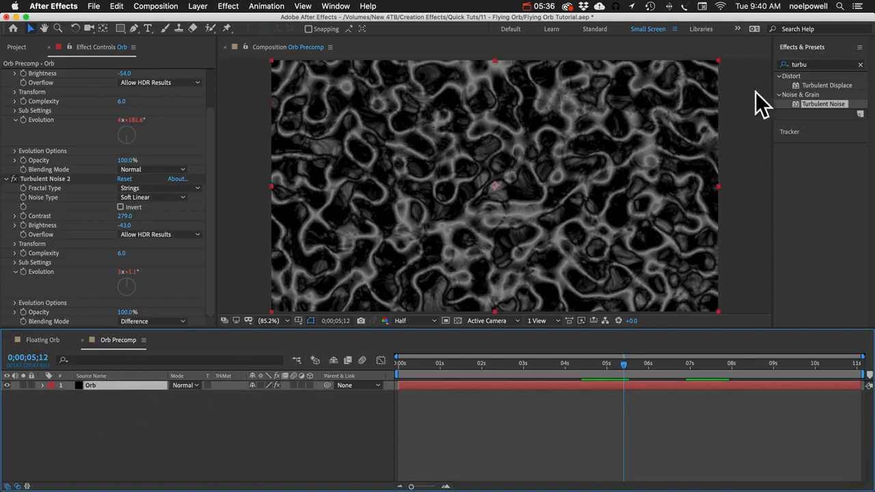
- Find the Tritone effect by searching for "trit" and apply it to the Orb layer
left_click(827, 64)
type("trit")
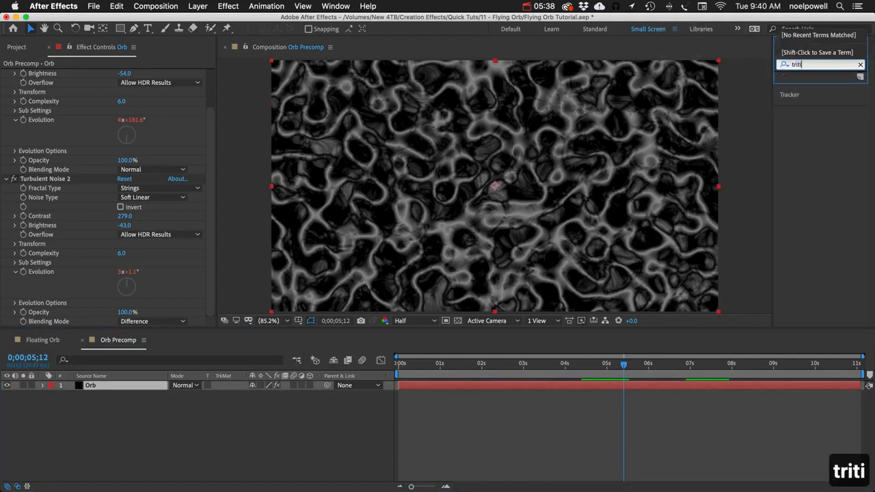
left_click_drag(820, 85, 540, 141)
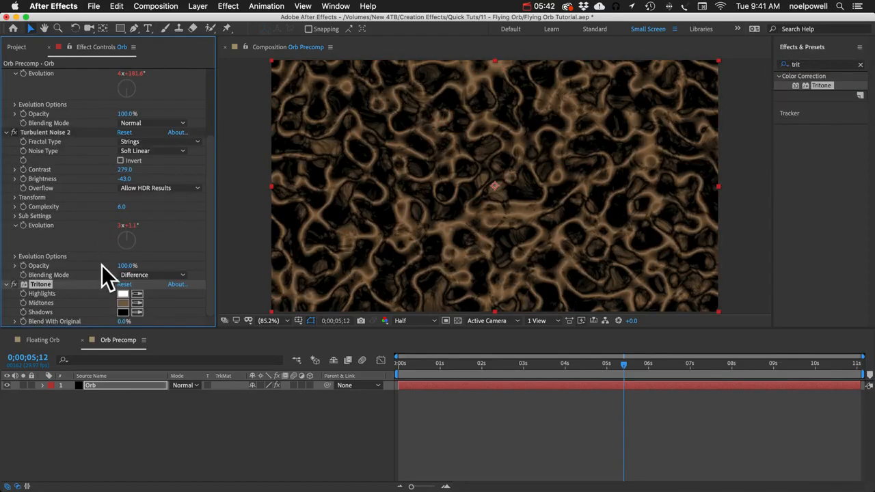
- Set the Tritone midtones color to a slightly muted blue, 5274C5
left_click(123, 303)
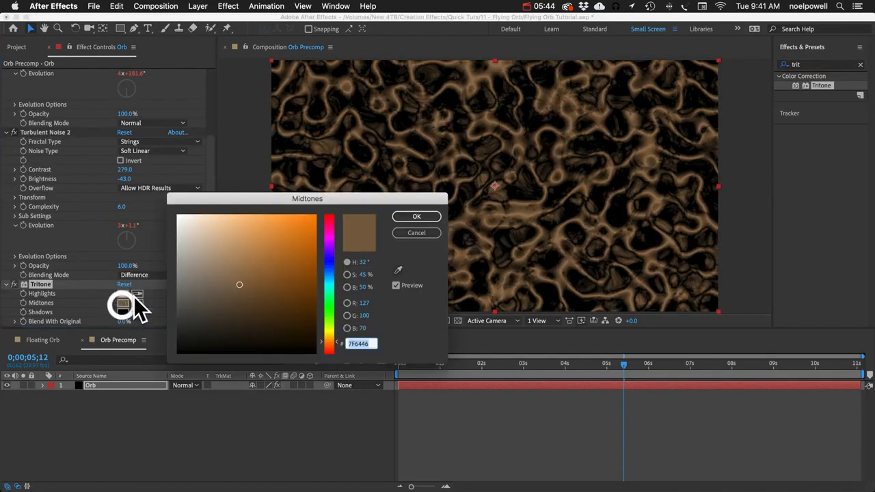
left_click(329, 269)
left_click_drag(275, 267, 265, 225)
left_click(420, 215)
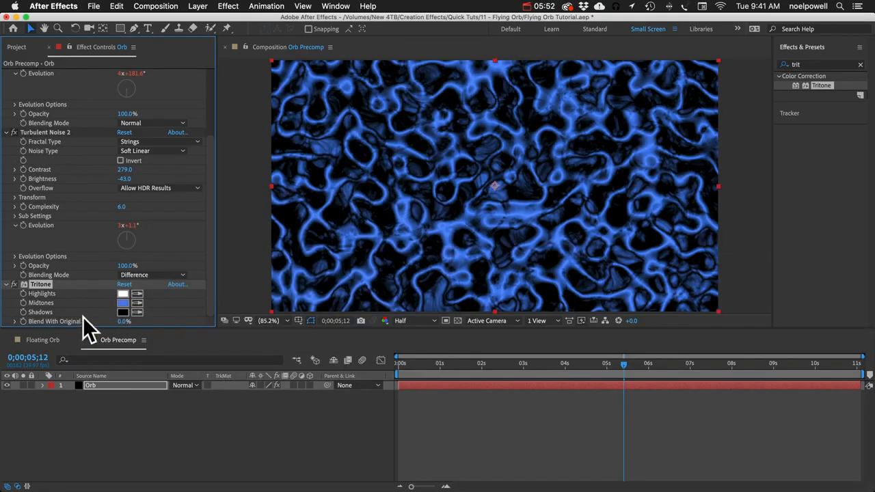
left_click(120, 302)
left_click_drag(264, 226, 258, 246)
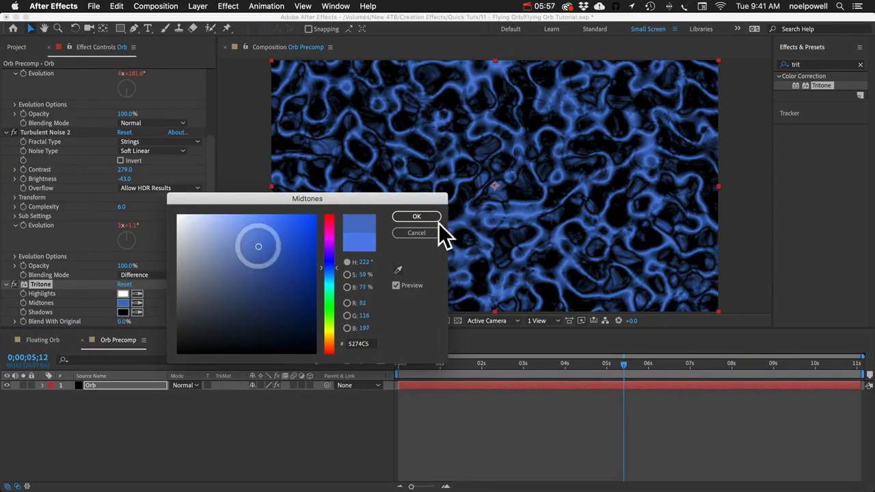
left_click(416, 217)
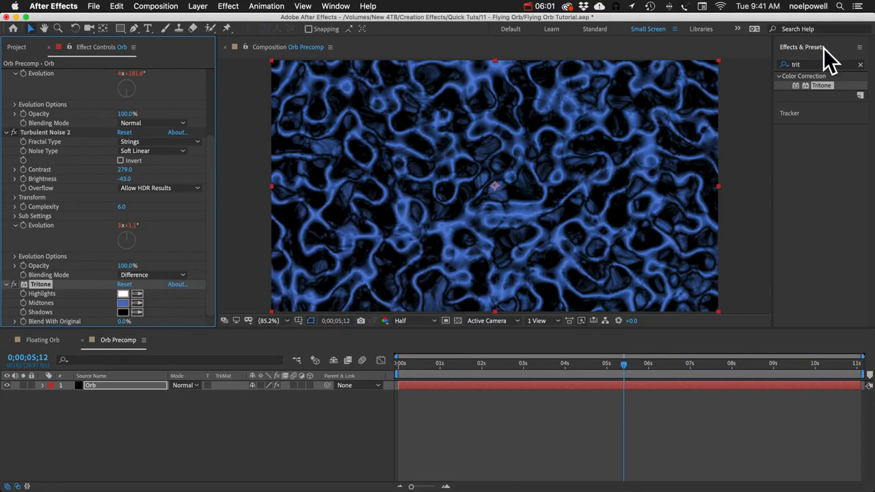
- Find the CC Sphere effect by searching for "cc sp" and apply it to the Orb layer
left_click_drag(806, 63, 764, 57)
type("cc sp")
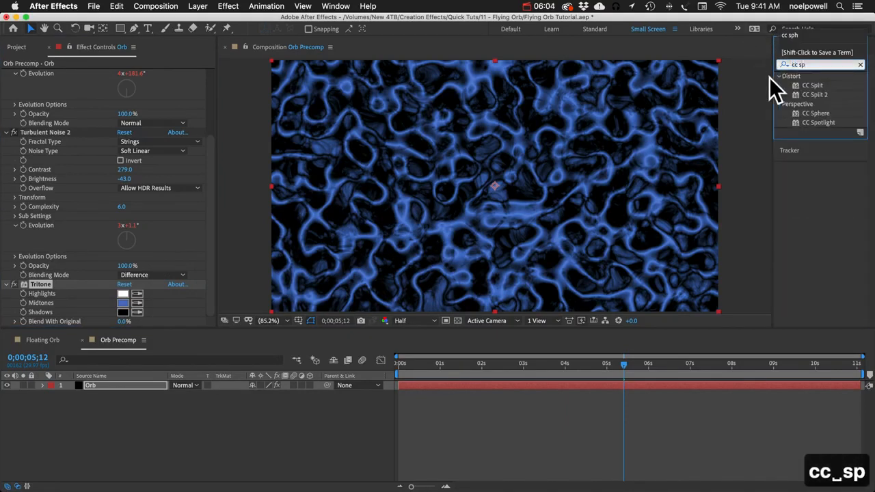
double_click(814, 113)
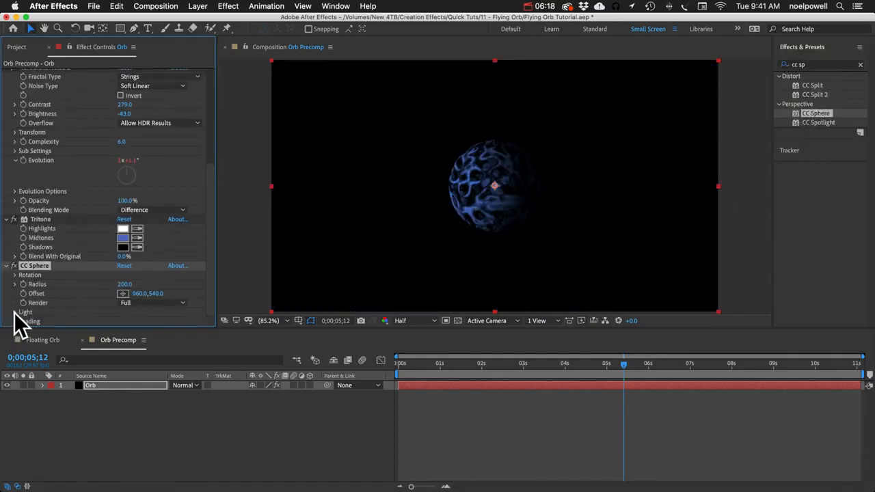
- Check the footage lighting in the Floating Orb composition, and set the CC Sphere light direction to 0° and light height to -30 in Orb Precomp
left_click(14, 312)
left_click(37, 339)
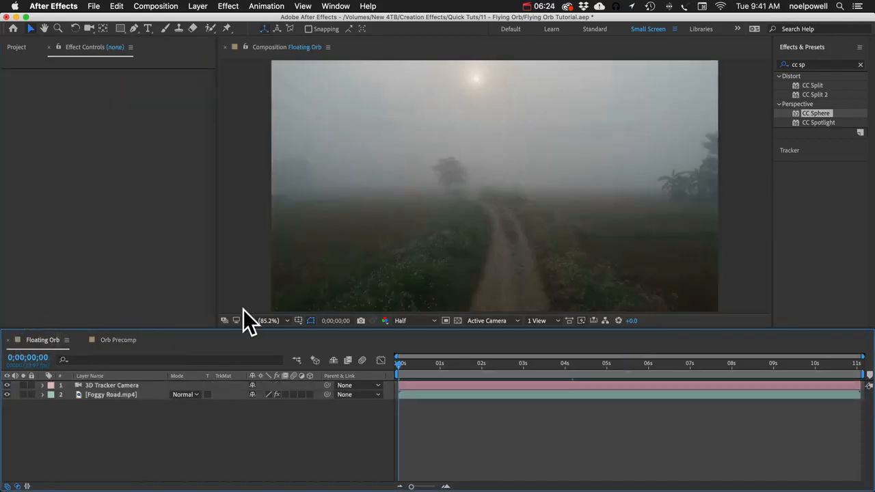
left_click(110, 337)
scroll(68, 277, "down", 5)
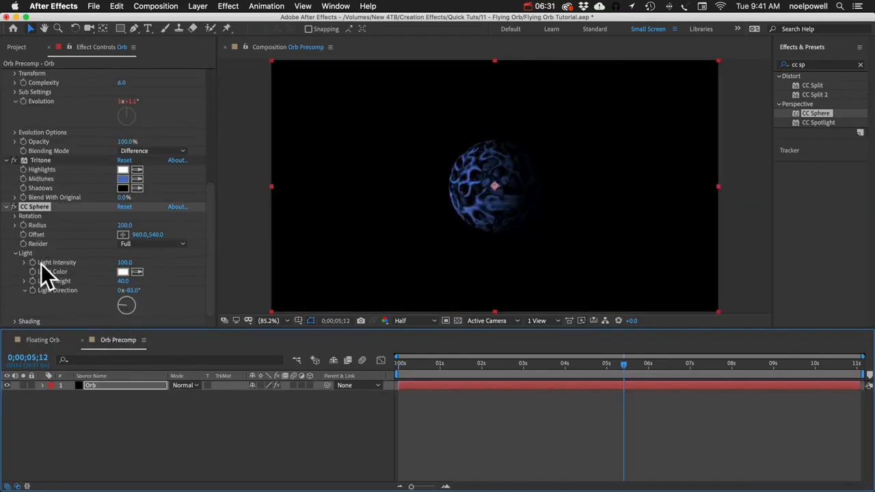
left_click(131, 291)
type("0")
key("Return")
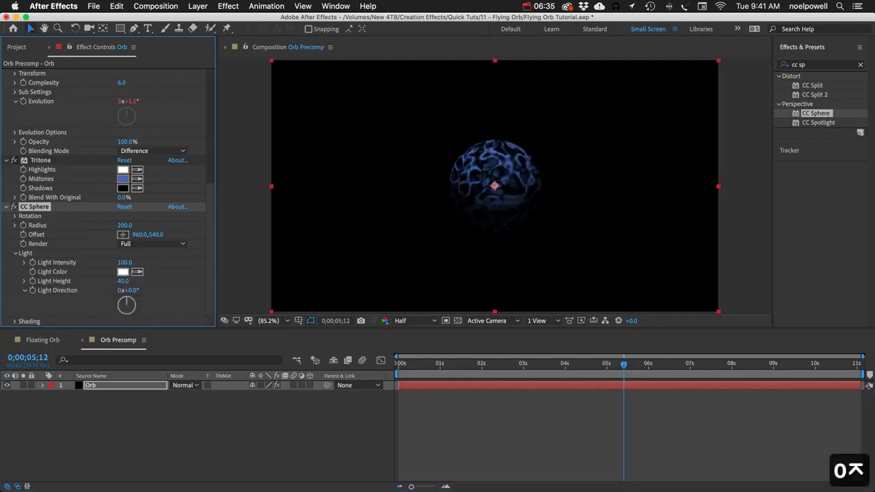
left_click_drag(124, 281, 86, 283)
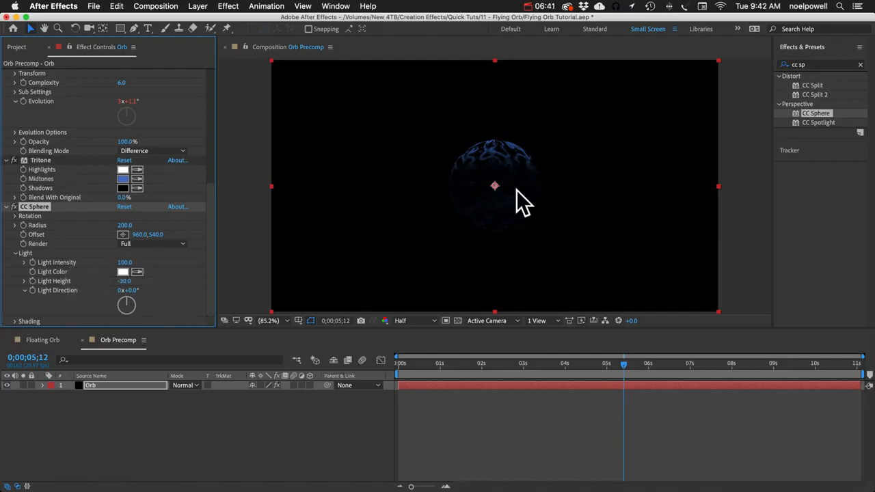
- Set the CC Sphere ambient shading to 68 and collapse the effect's light and shading properties
left_click(15, 322)
left_click_drag(130, 250, 153, 244)
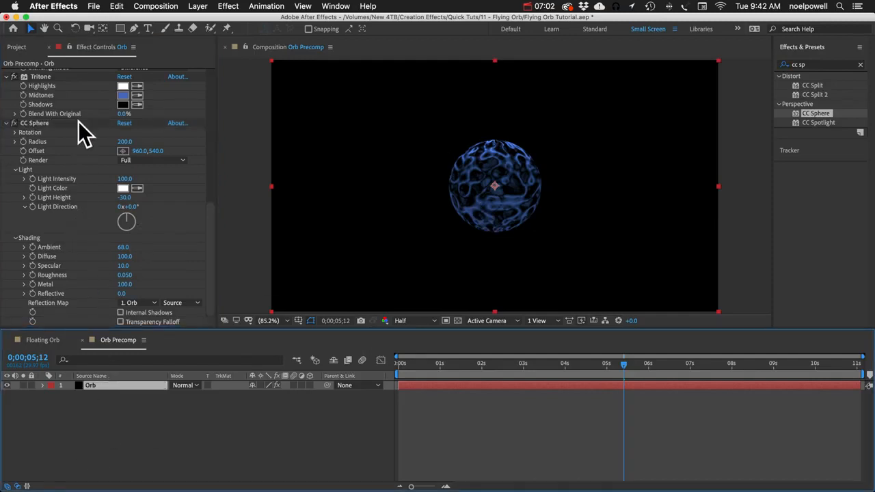
left_click(15, 169)
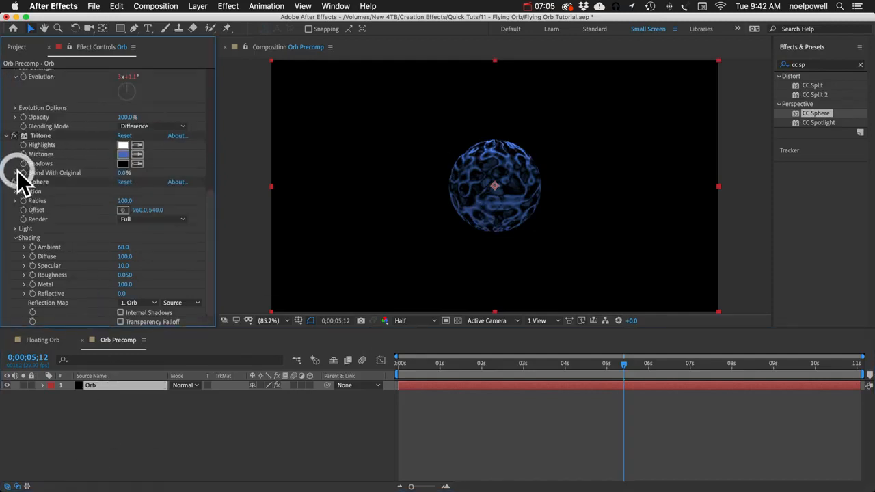
left_click(16, 238)
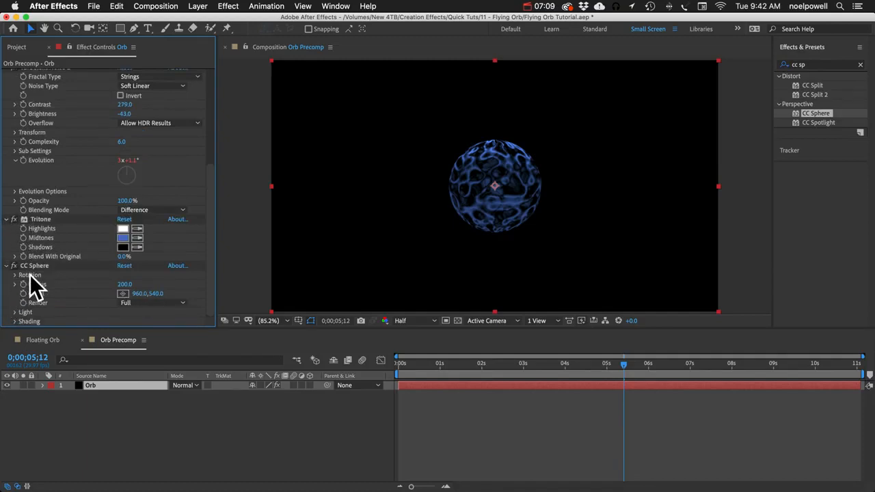
- Set the CC Sphere's Rotation X to -82° and animate it with the expression wiggle(0.8,100)
left_click(21, 276)
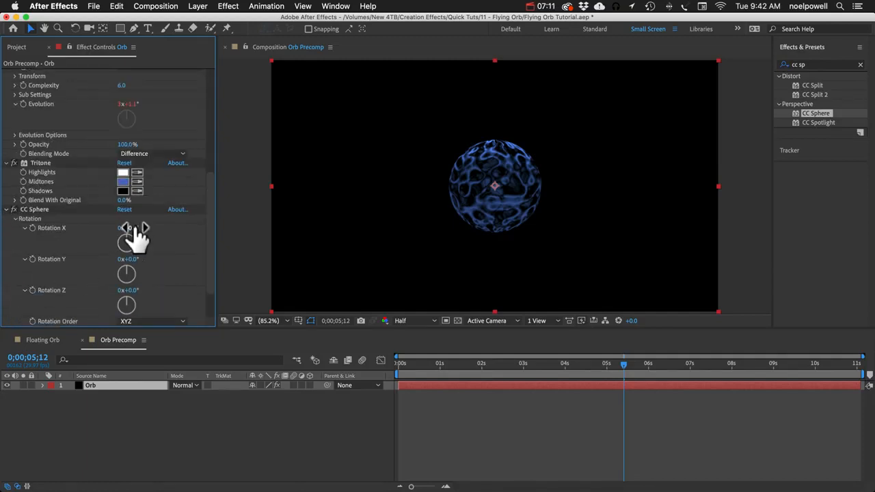
left_click_drag(137, 236, 99, 249)
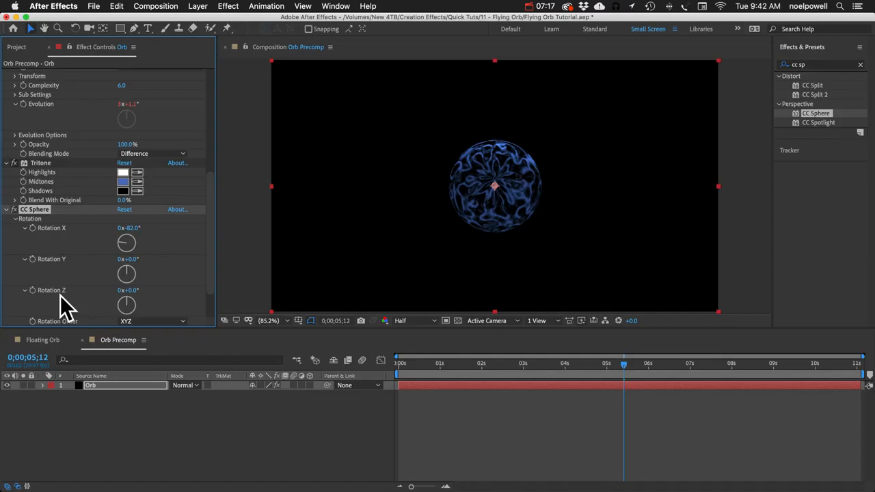
left_click(32, 227, "alt")
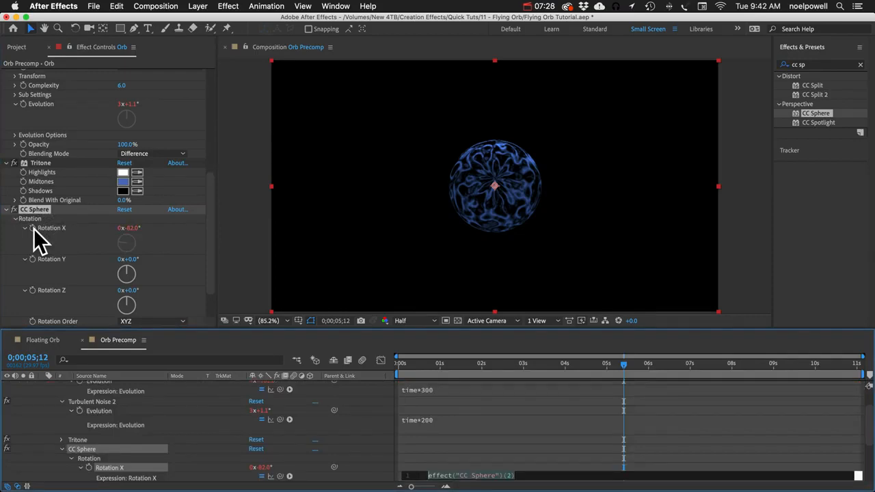
type("wiggle")
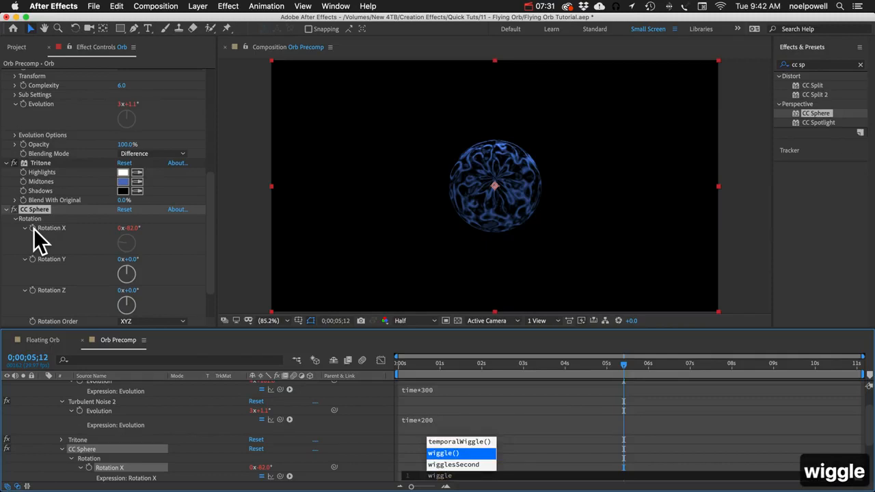
key("Return")
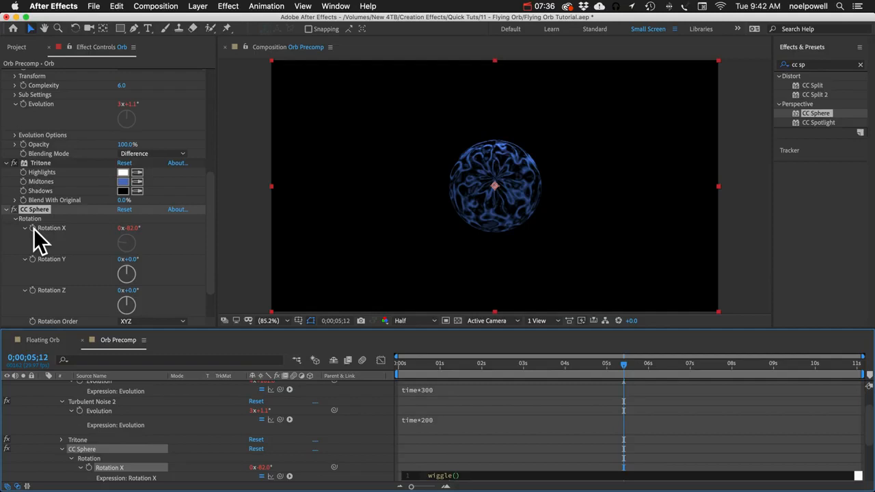
type("0.8")
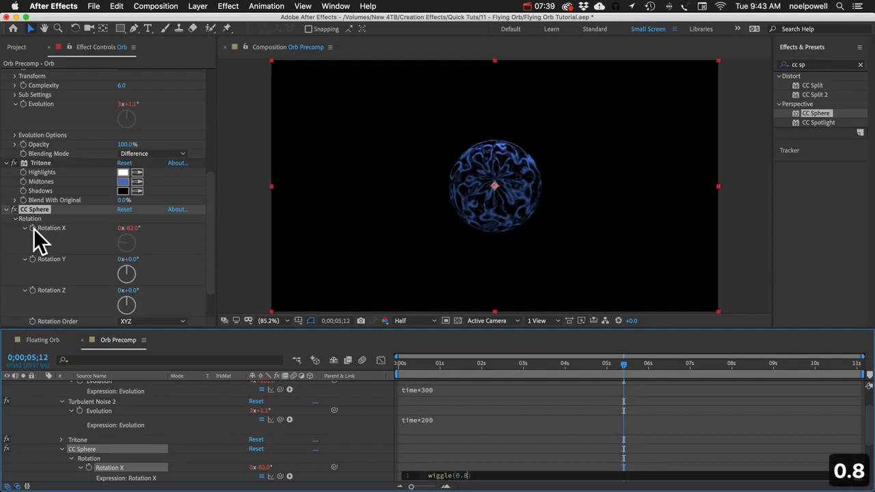
type(",100")
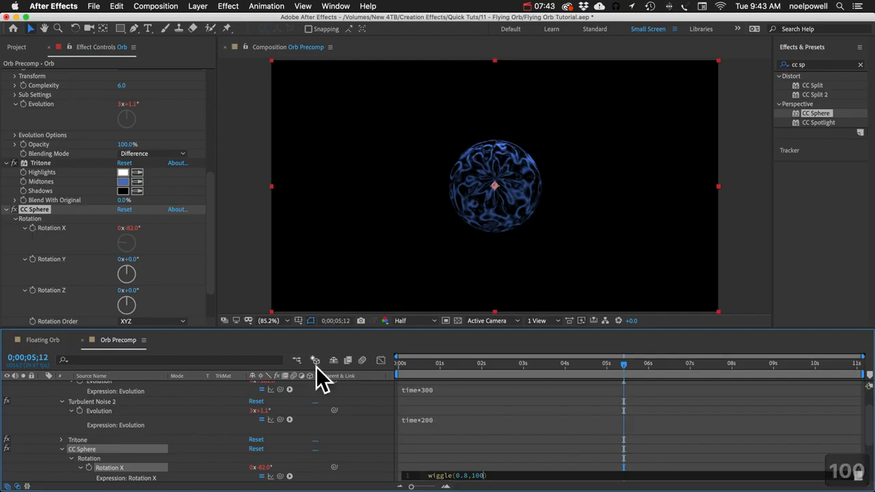
- Copy the wiggle(0.8,100) expression from the CC Sphere's Rotation X to its Rotation Y and Rotation Z
key("super+a")
key("super+c")
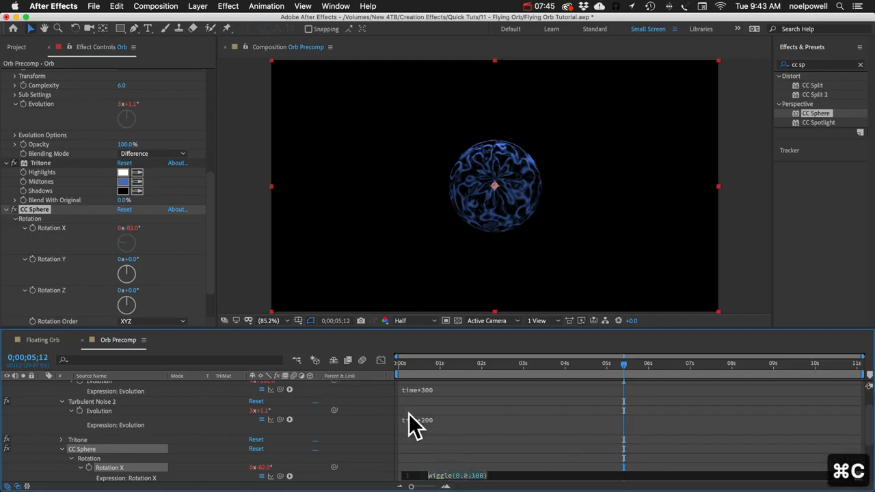
left_click(106, 469)
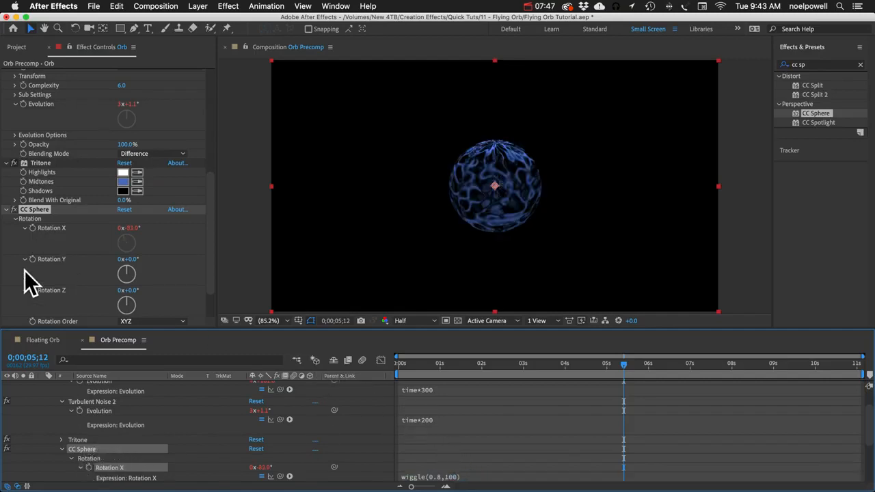
left_click(32, 259, "alt")
key("super+v")
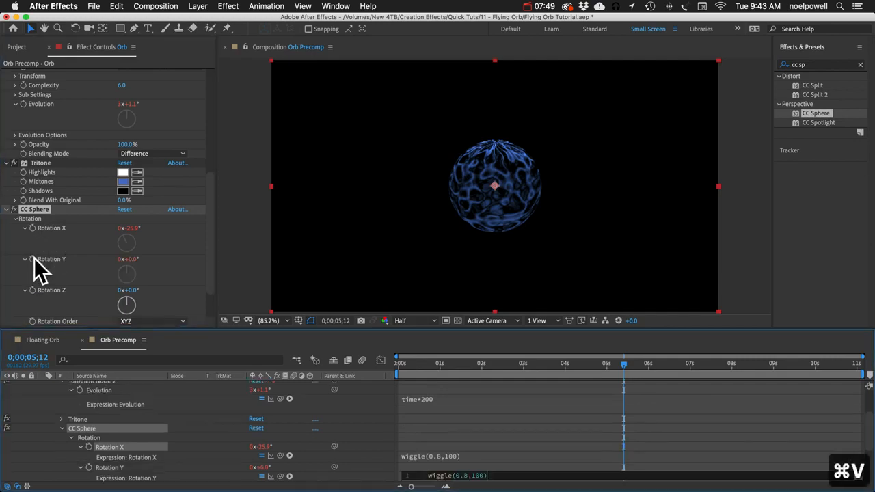
left_click(33, 291, "alt")
key("super+v")
left_click(468, 423)
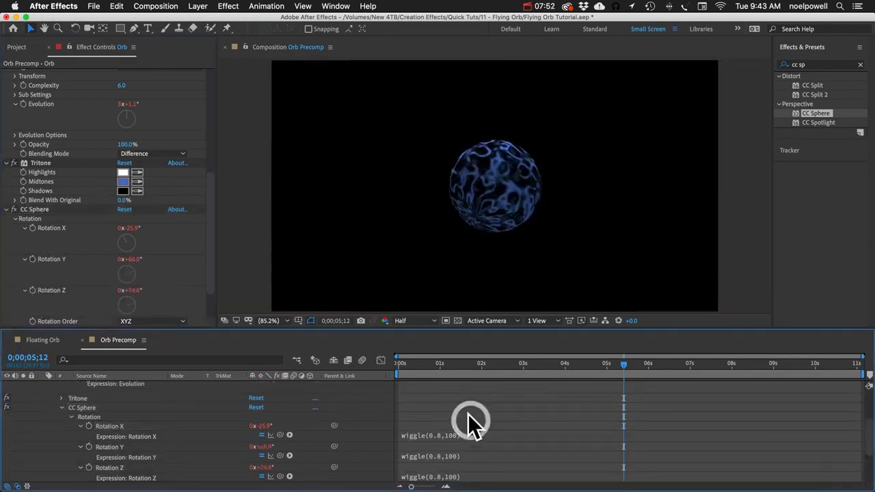
- Preview the orb's rotation, return to the first frame, and reduce the Orb layer's listing to its effect names
key("space")
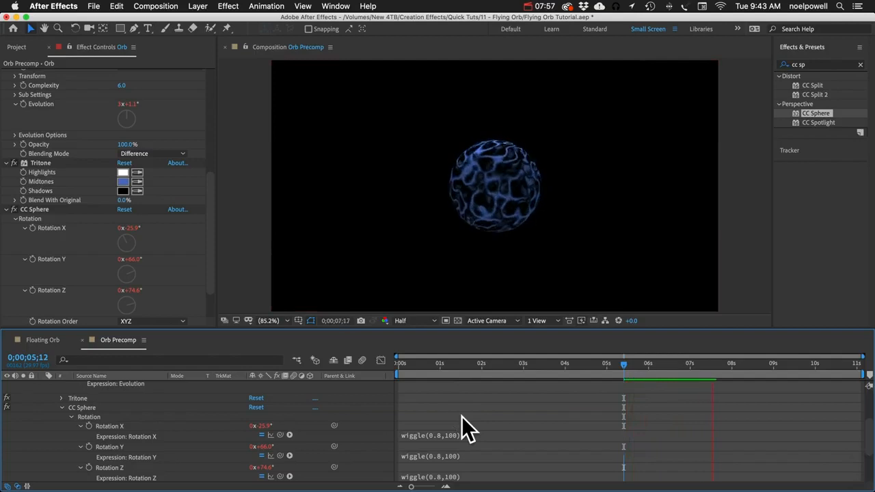
key("space")
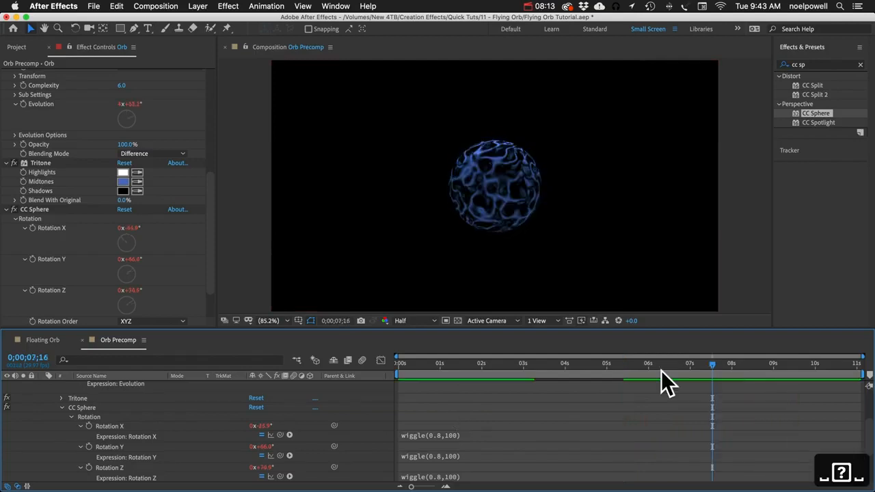
key("Home")
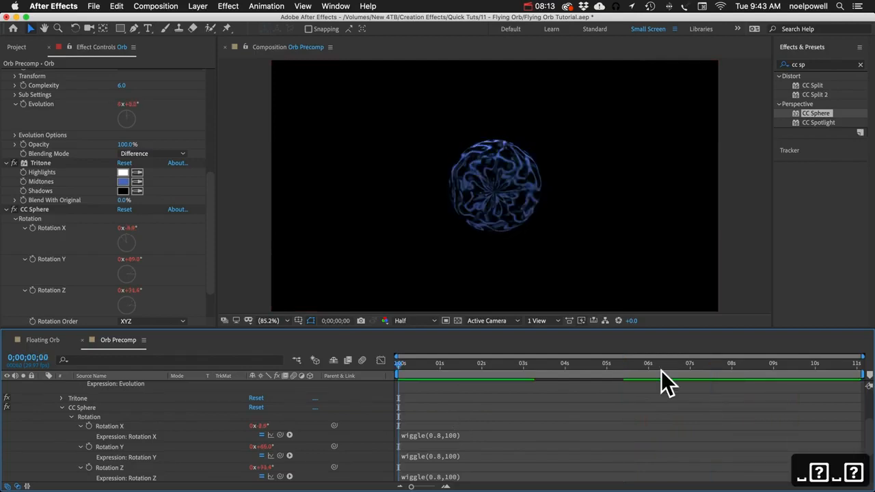
scroll(128, 432, "up", 5)
left_click(93, 385)
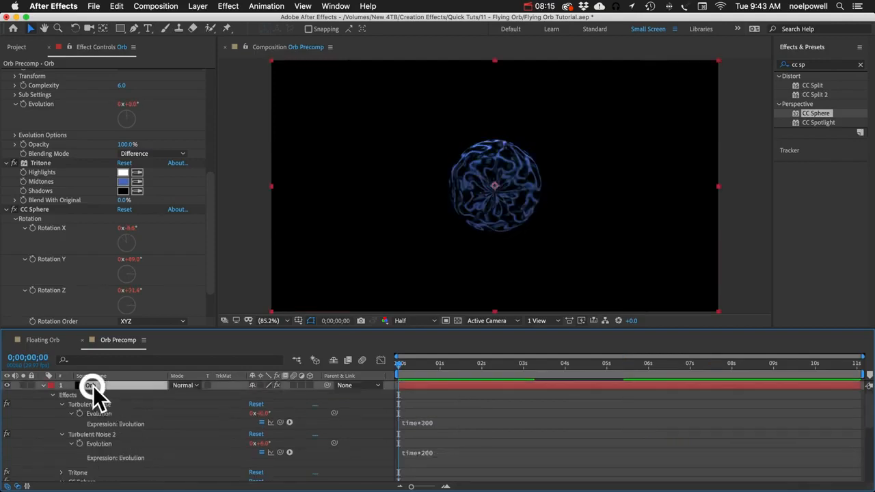
key("e")
- Nest Orb Precomp in a new composition and rename that composition "Orb final"
left_click(16, 48)
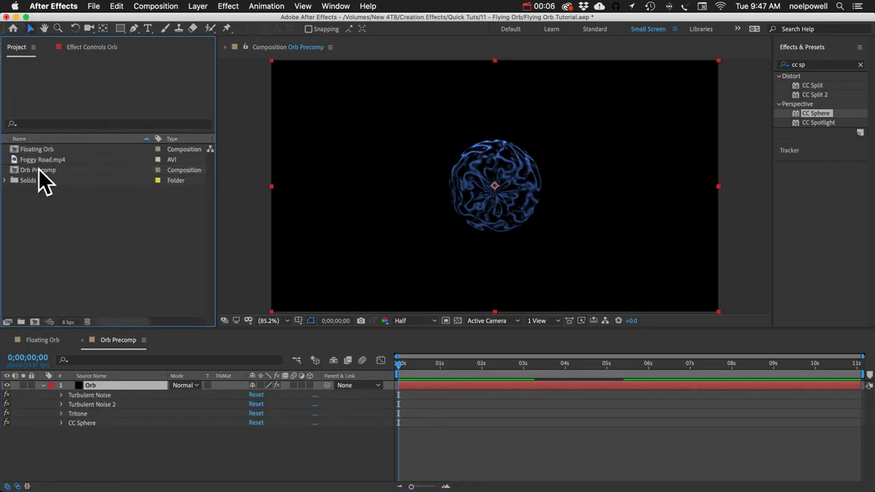
left_click(40, 171)
left_click_drag(43, 168, 34, 323)
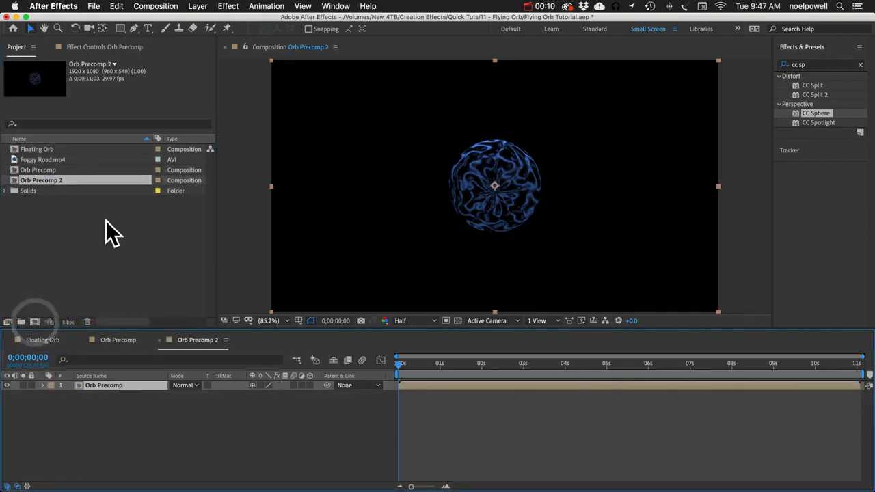
left_click(52, 179)
key("Return")
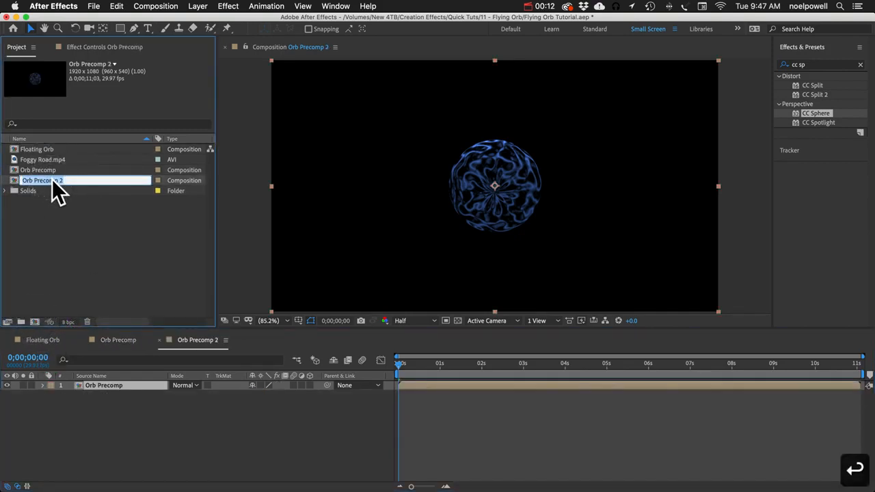
type("Orb final")
key("Return")
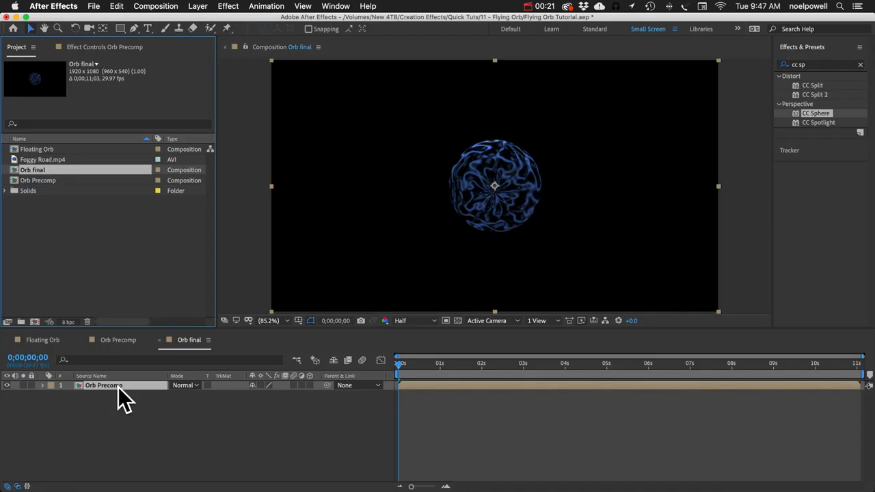
- Find the Glow effect and apply it to the Orb Precomp layer with threshold 32.5%, radius 33 and intensity 3.5
left_click(119, 386)
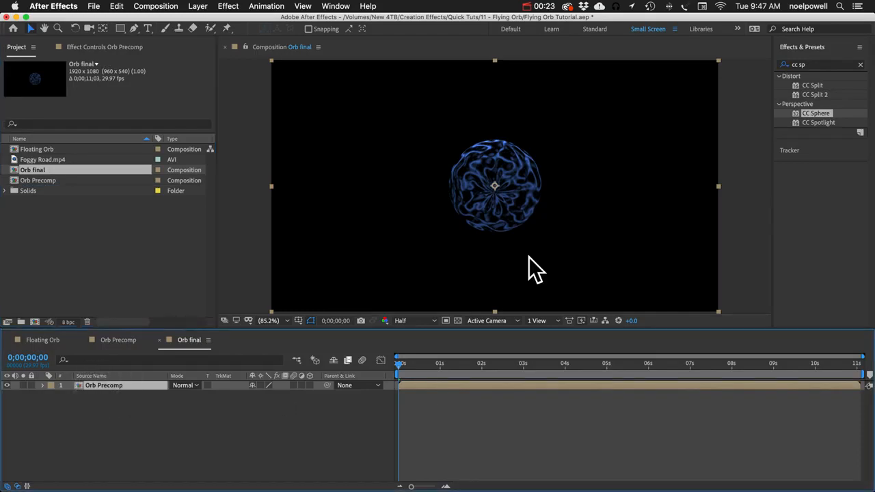
left_click(810, 63)
type("gl")
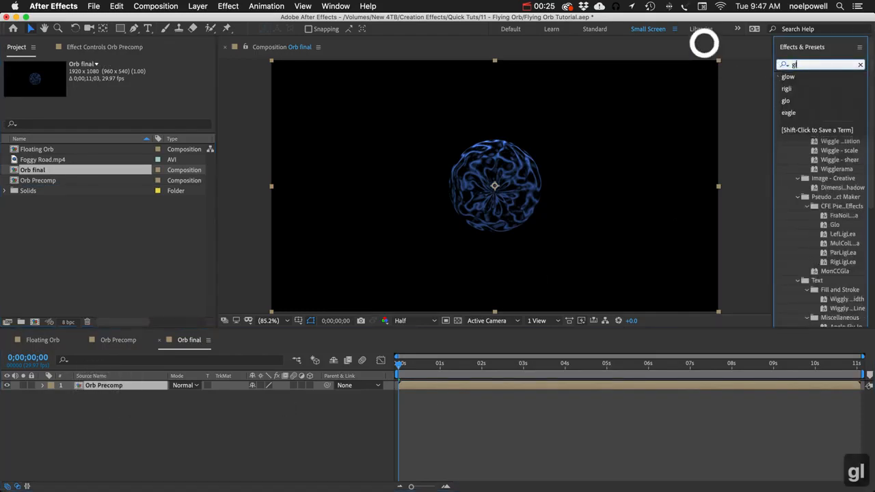
type("ow")
left_click_drag(819, 140, 472, 195)
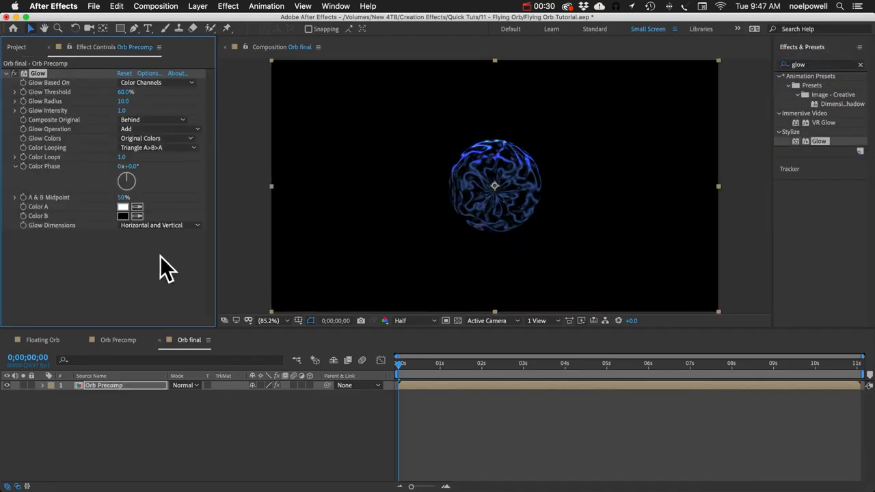
left_click_drag(125, 91, 269, 123)
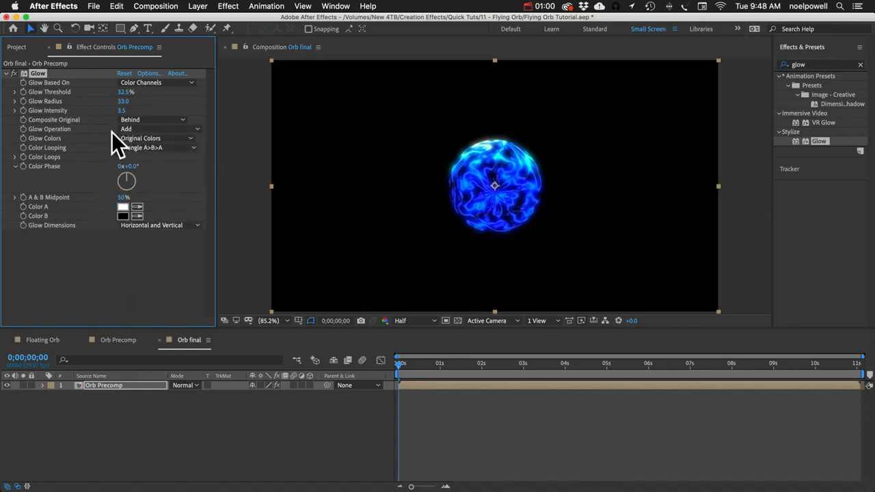
- Duplicate the glowing Orb Precomp layer and set the upper copy's blending mode to Screen
left_click(129, 386)
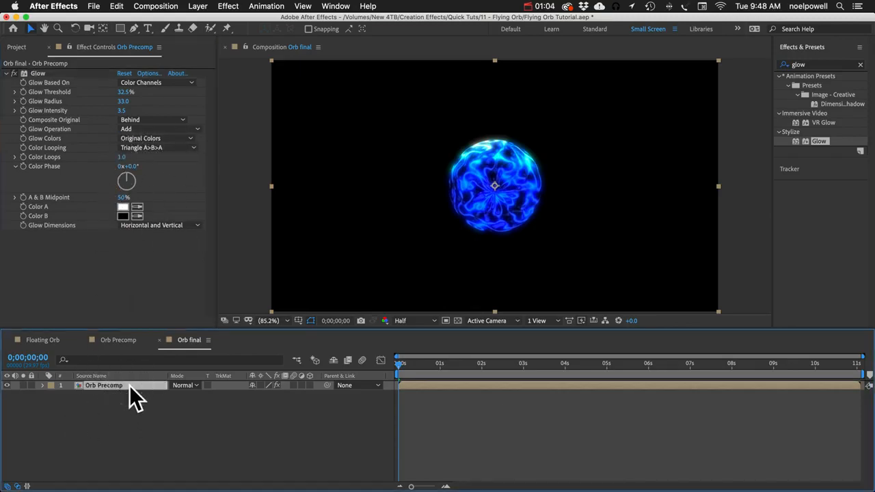
key("super+d")
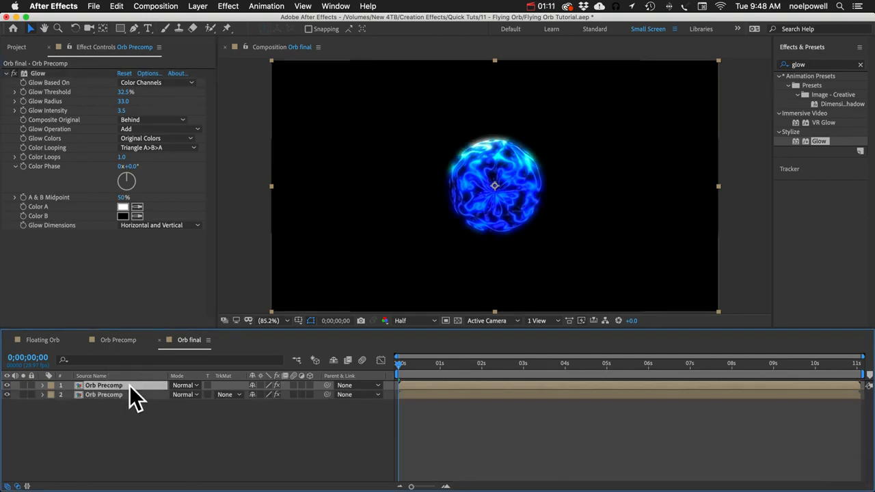
left_click(123, 386)
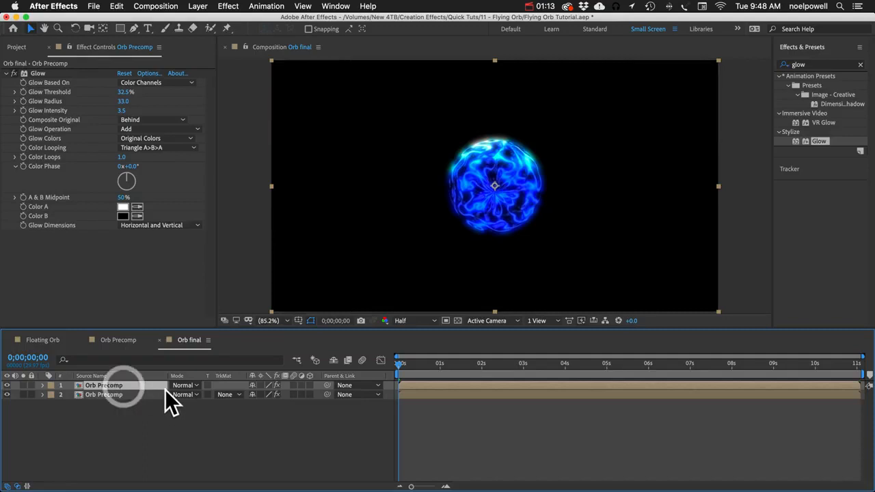
left_click(197, 385)
left_click(202, 178)
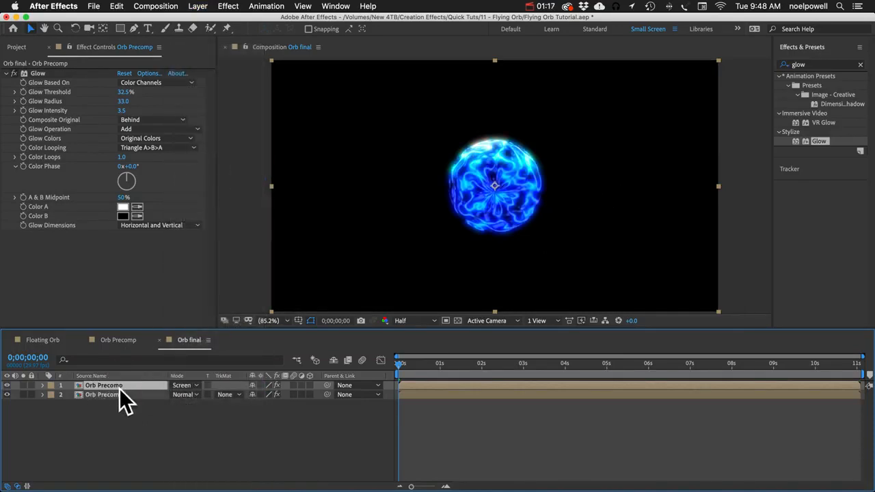
- Scale the lower Orb Precomp layer to 85%
left_click(105, 394)
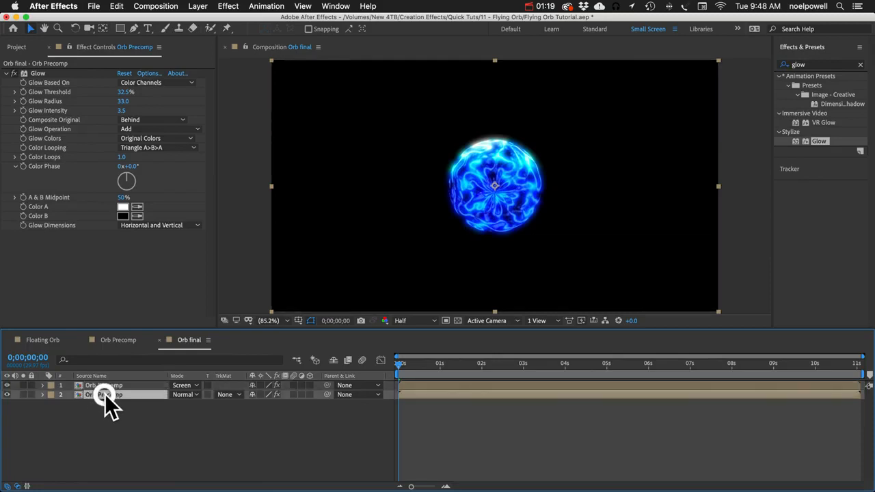
key("s")
left_click_drag(282, 405, 281, 408)
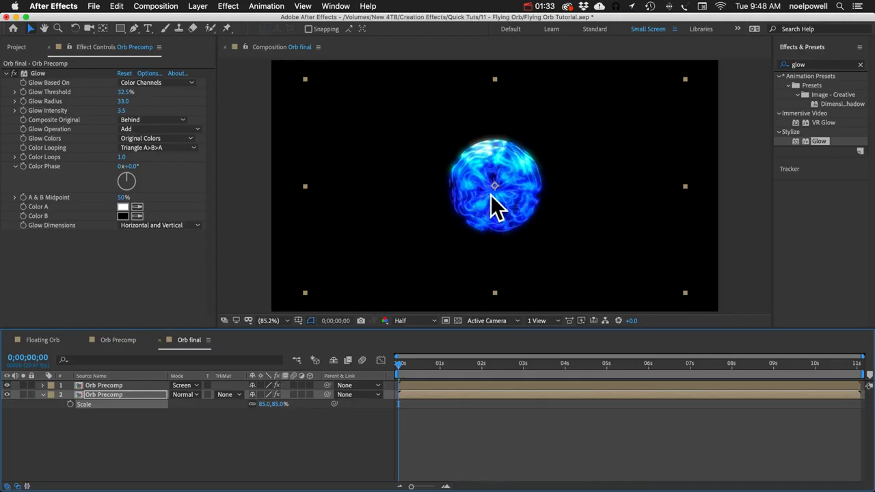
- Add an Inner Glow layer style to the lower Orb Precomp layer and raise the style's opacity
left_click(106, 395)
left_click(197, 7)
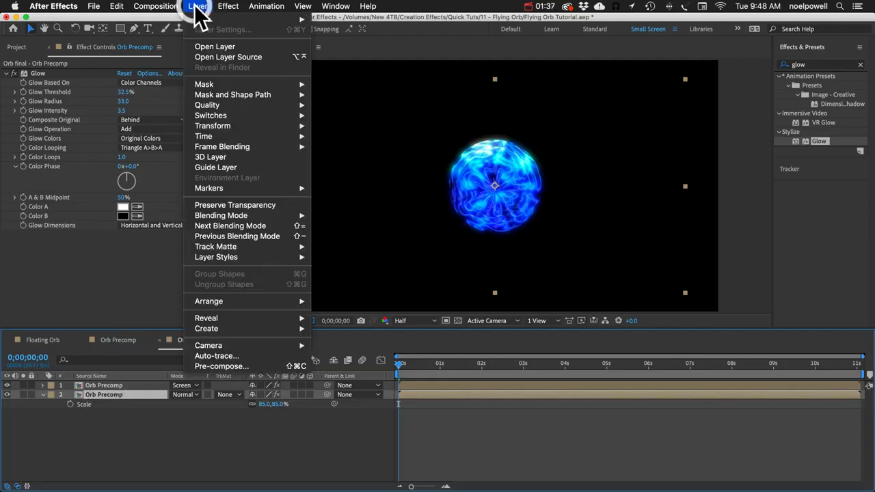
mouse_move(218, 263)
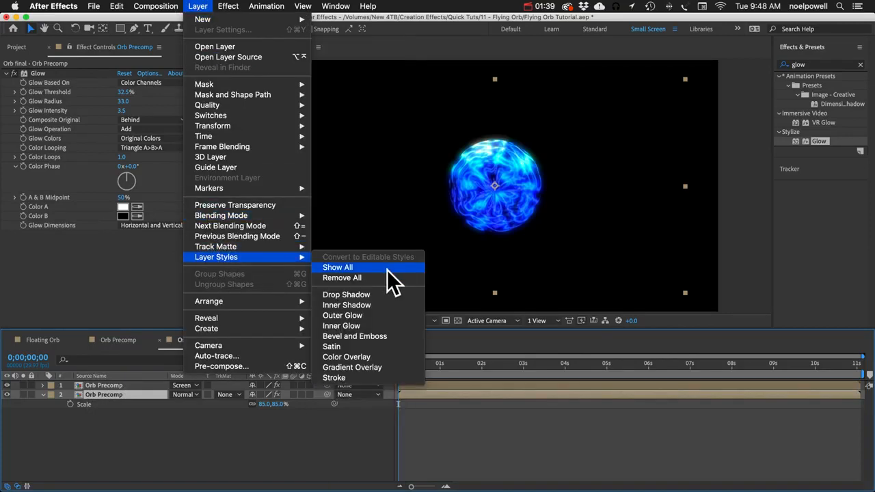
left_click(349, 332)
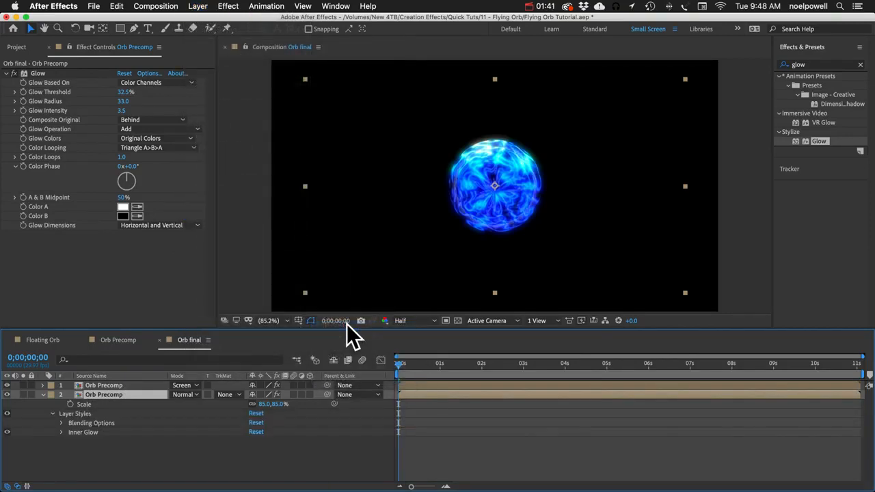
left_click(63, 434)
scroll(167, 434, "down", 1)
scroll(166, 433, "up", 2)
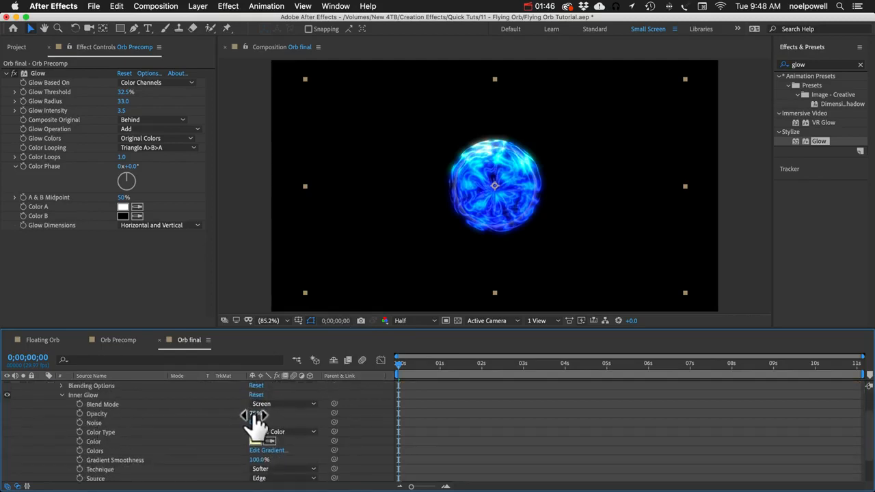
left_click_drag(257, 414, 325, 420)
- Set the Inner Glow color to a light blue with hue 228° and its size to 55, and collapse the layer's properties
scroll(208, 451, "down", 1)
scroll(208, 451, "down", 3)
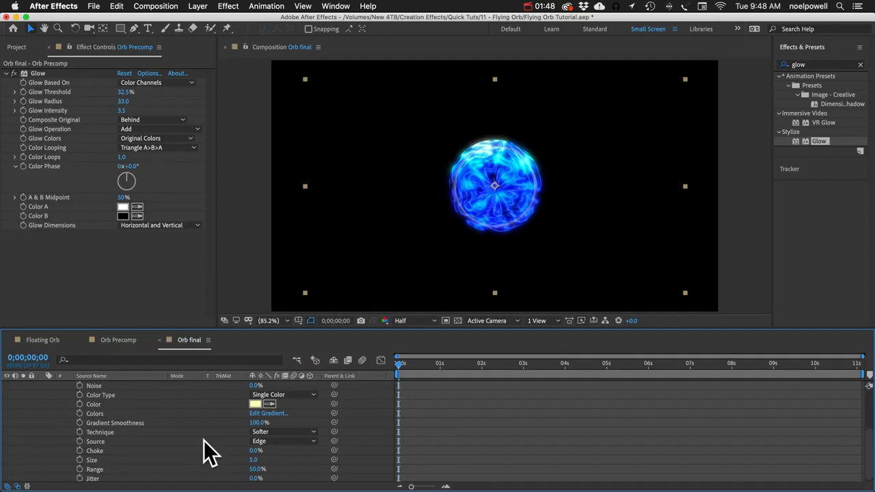
left_click(254, 403)
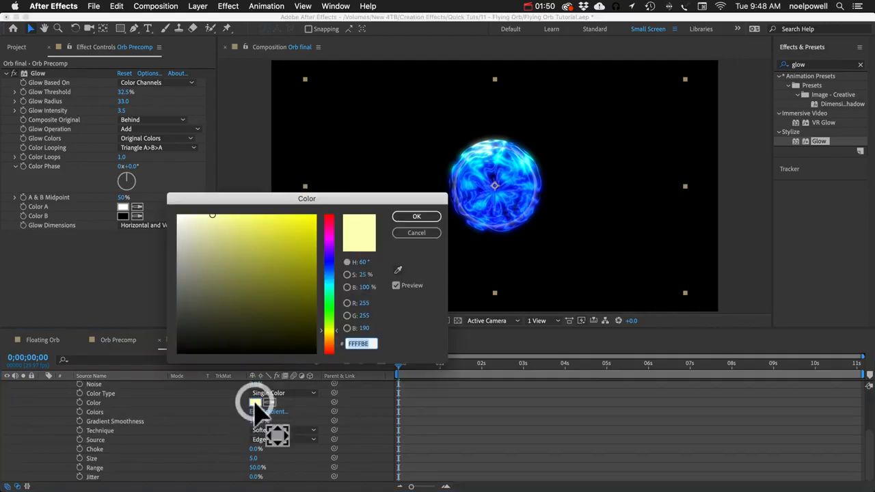
left_click(328, 266)
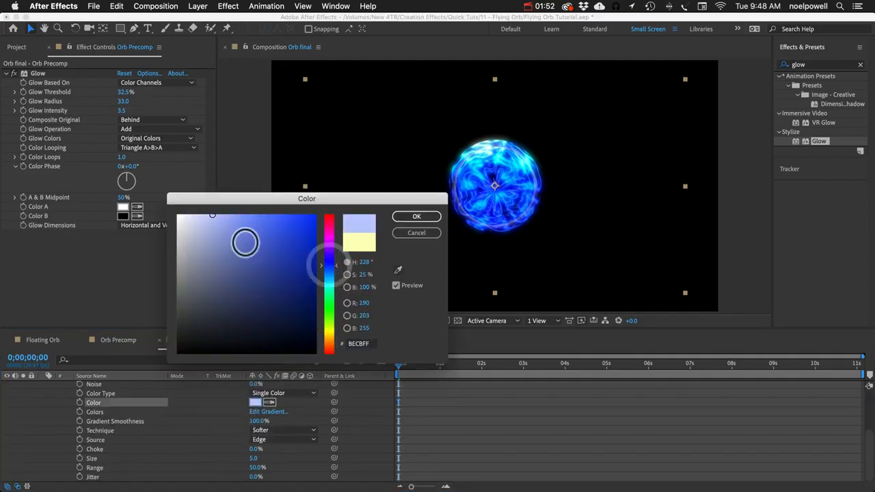
left_click(221, 214)
left_click(423, 216)
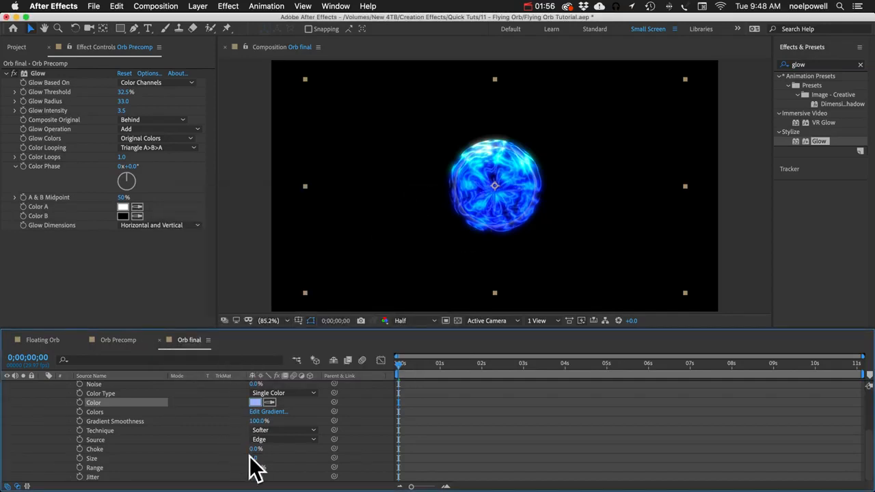
left_click_drag(253, 458, 282, 461)
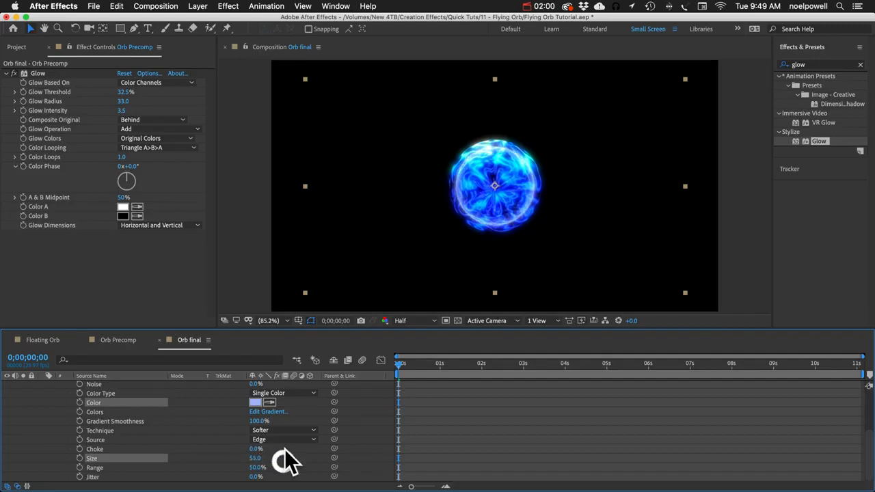
scroll(123, 407, "up", 5)
left_click(43, 395)
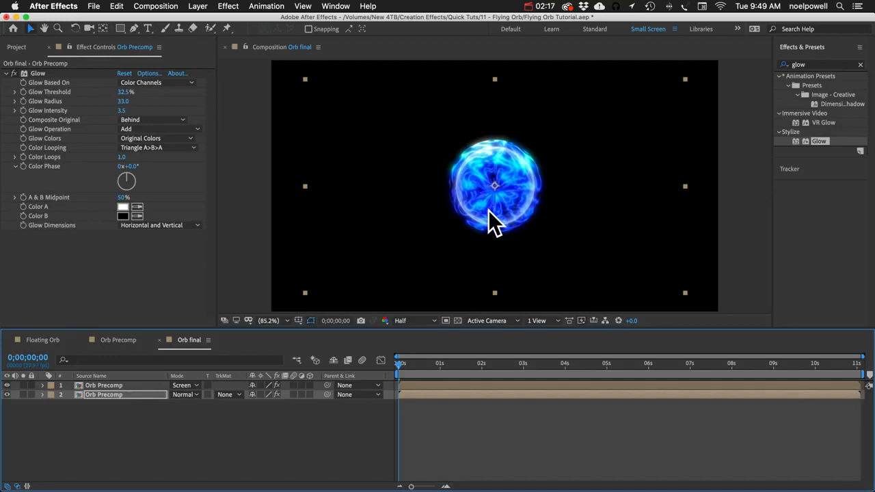
- Apply Hue/Saturation to the lower Orb Precomp layer, set Master Lightness to -26, and preview the orb animation
left_click(806, 64)
type("hue")
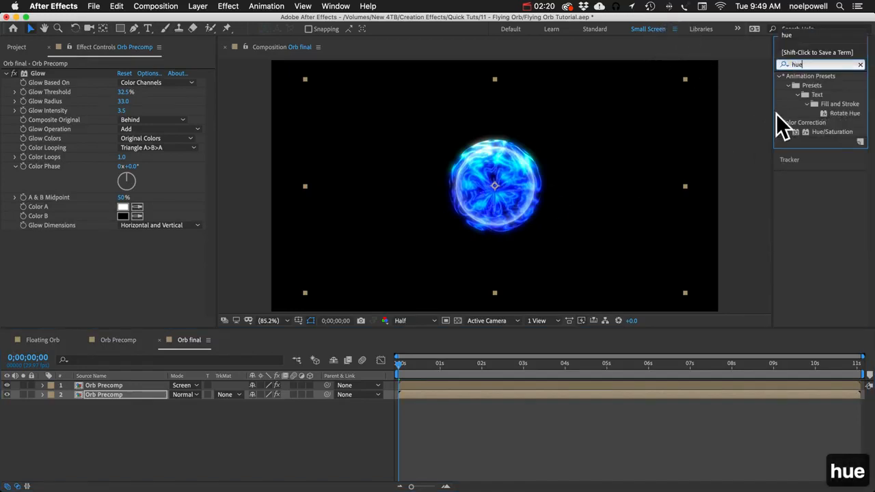
double_click(833, 132)
left_click_drag(109, 283, 93, 286)
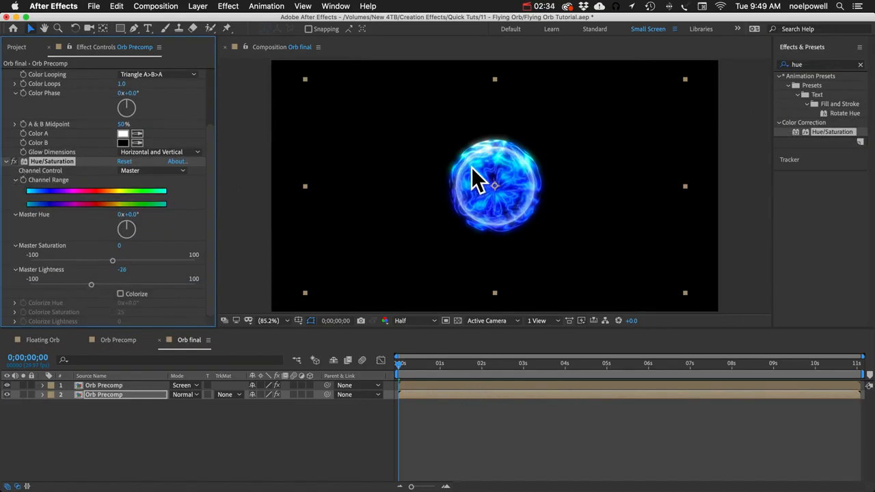
key("space")
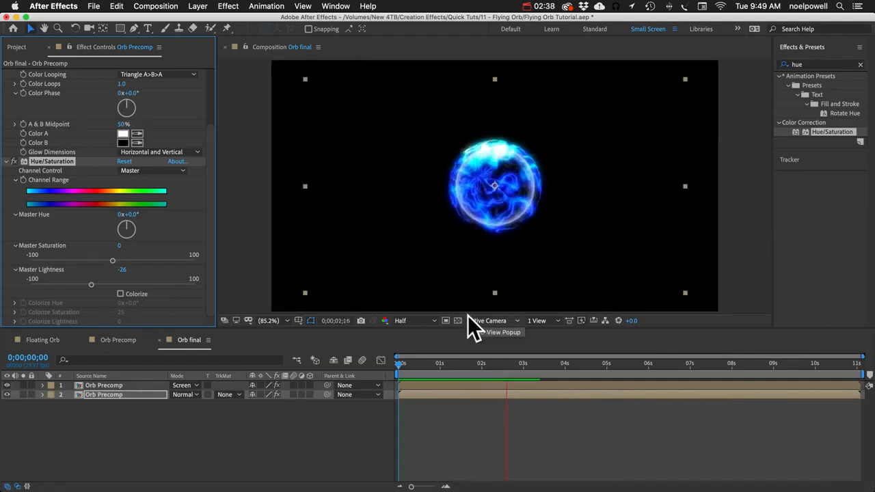
- Shift the lower Orb Precomp layer a few frames earlier in time and preview the orb animation from the start
key("space")
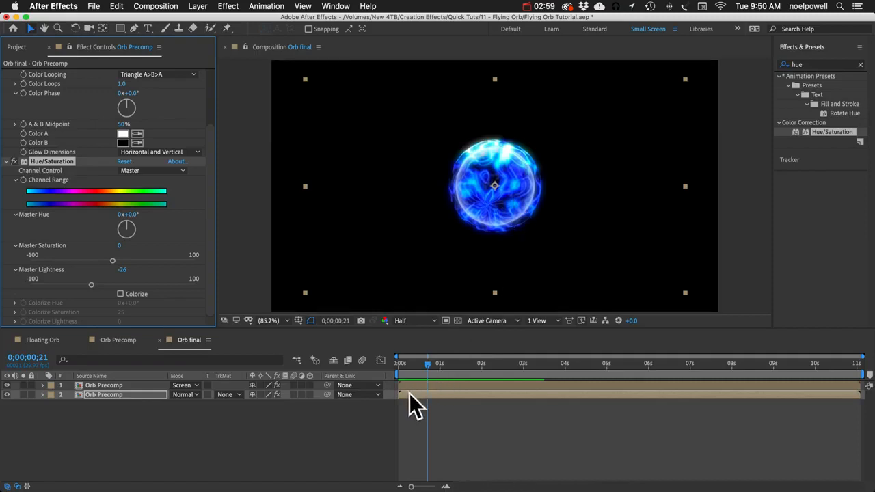
left_click(431, 395)
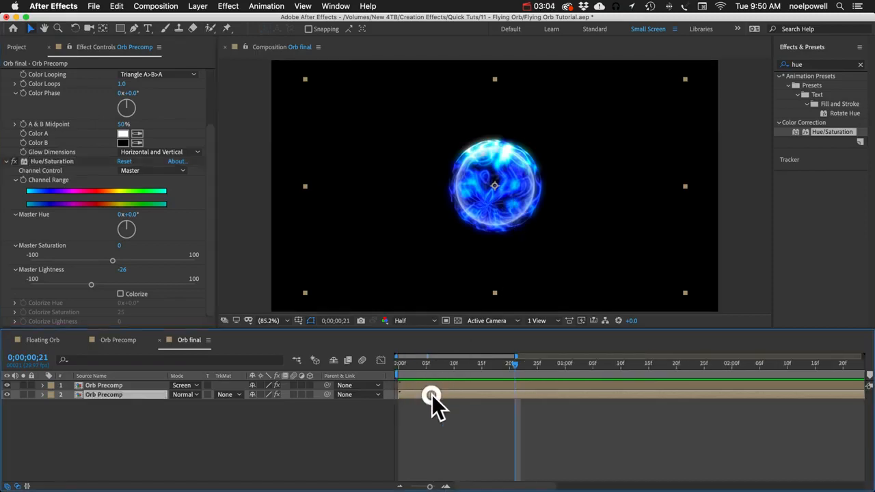
left_click_drag(430, 396, 408, 395)
left_click(287, 425)
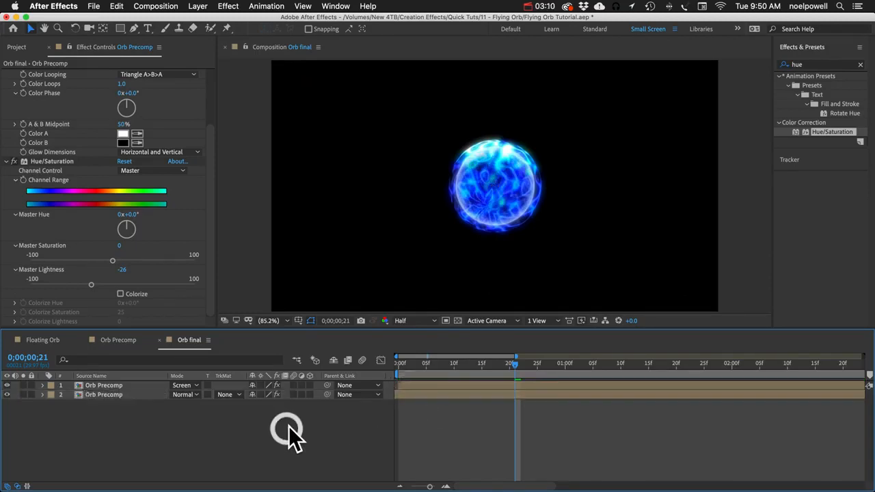
key("Home")
key("space")
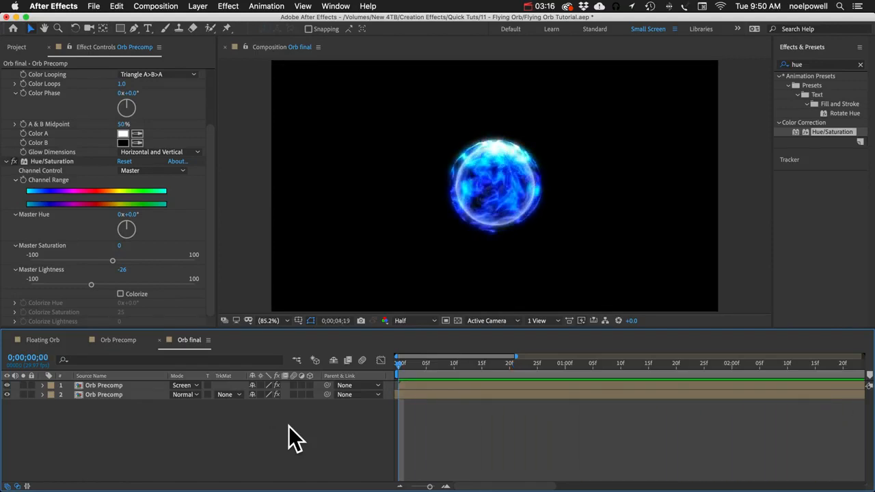
key("space")
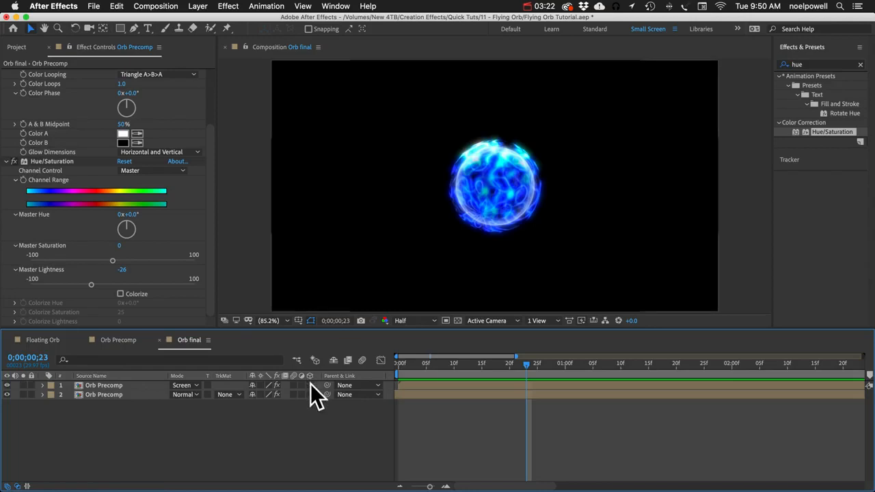
- Apply CC Light Rays to the upper Orb Precomp layer and place the rays' center on the orb at 959, 540
left_click(96, 419)
left_click(809, 64)
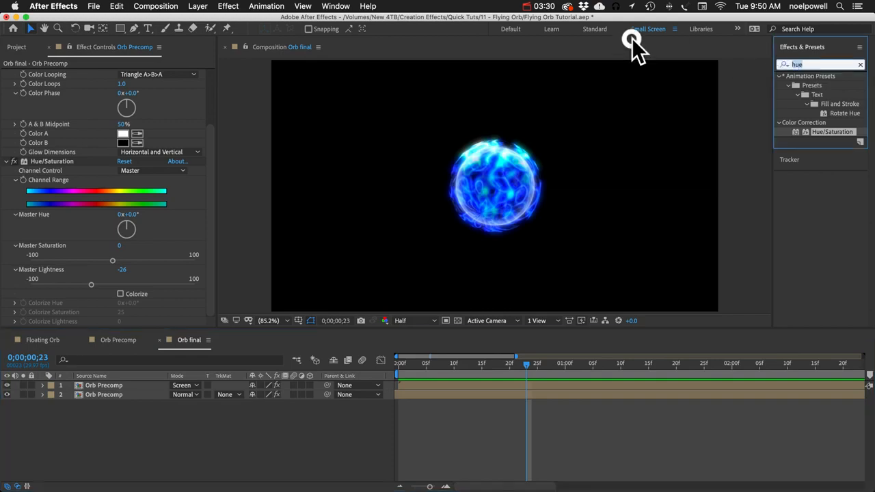
type("cc ligh")
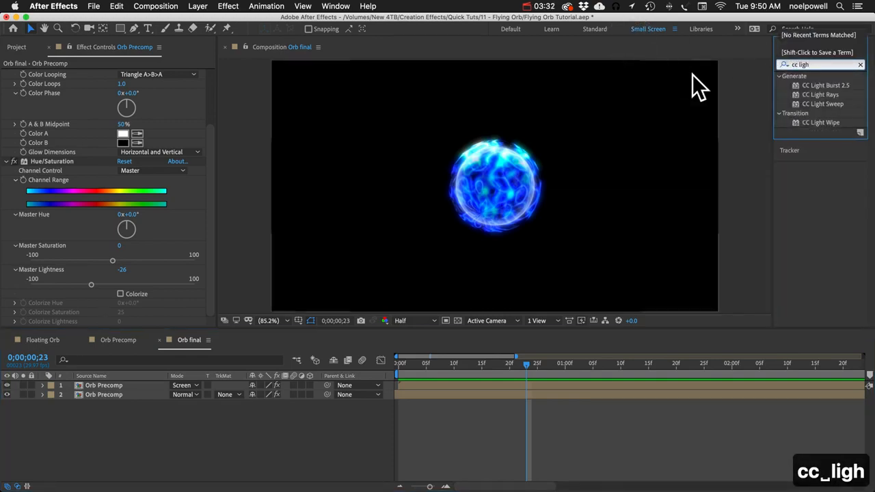
left_click_drag(825, 98, 99, 387)
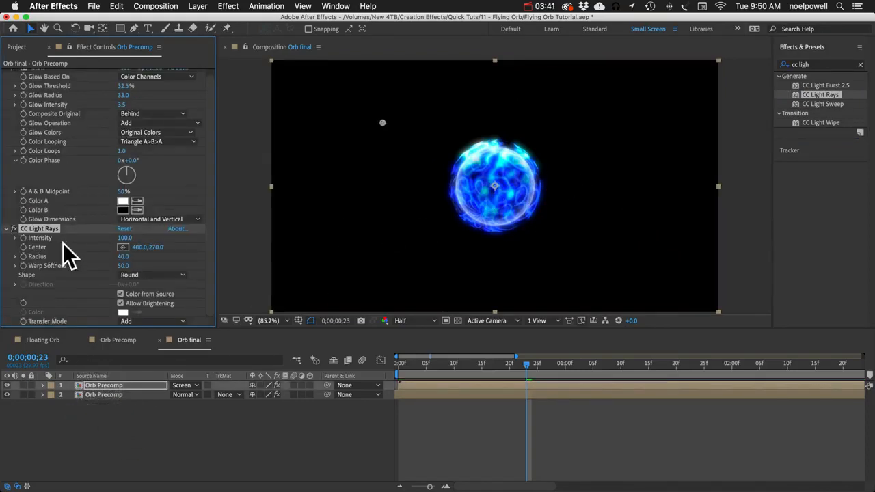
left_click_drag(382, 122, 493, 185)
- Set the CC Light Rays intensity to 766 and radius to 11, and preview the animation
left_click_drag(125, 238, 457, 209)
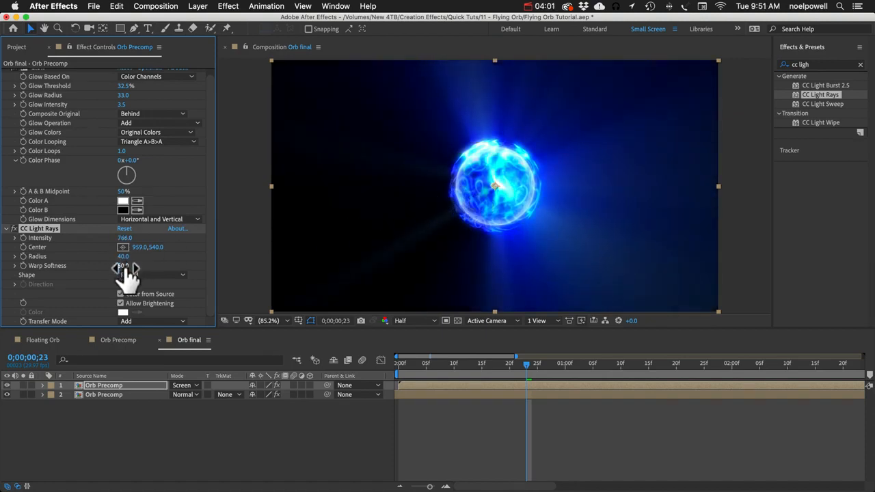
left_click_drag(126, 269, 113, 263)
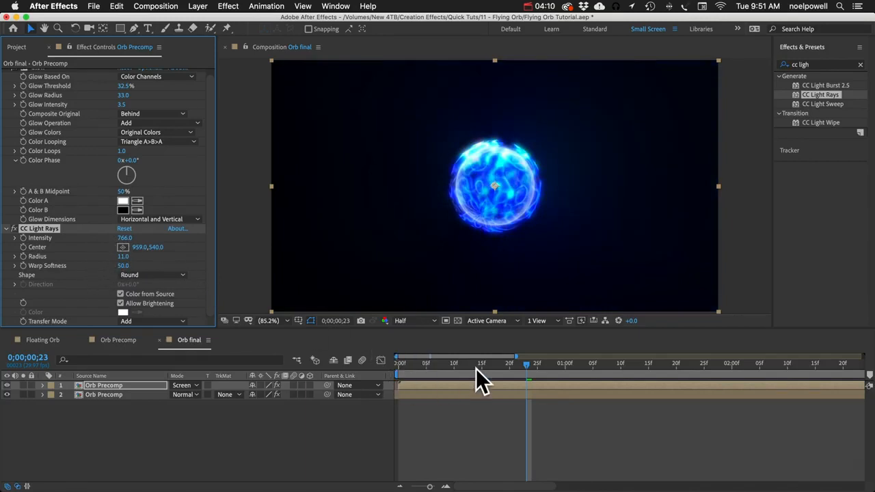
key("space")
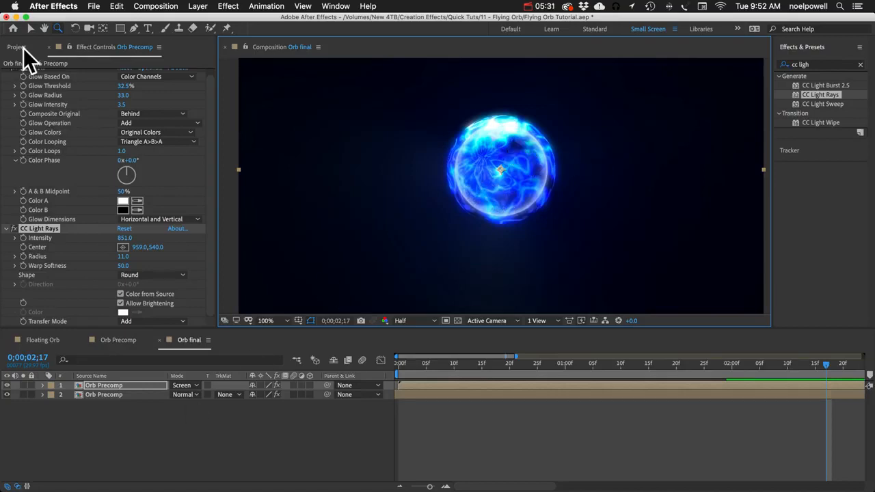
- Add Foggy Road.mp4 as the top layer of the Orb final composition and apply CC Sphere to it
left_click(19, 47)
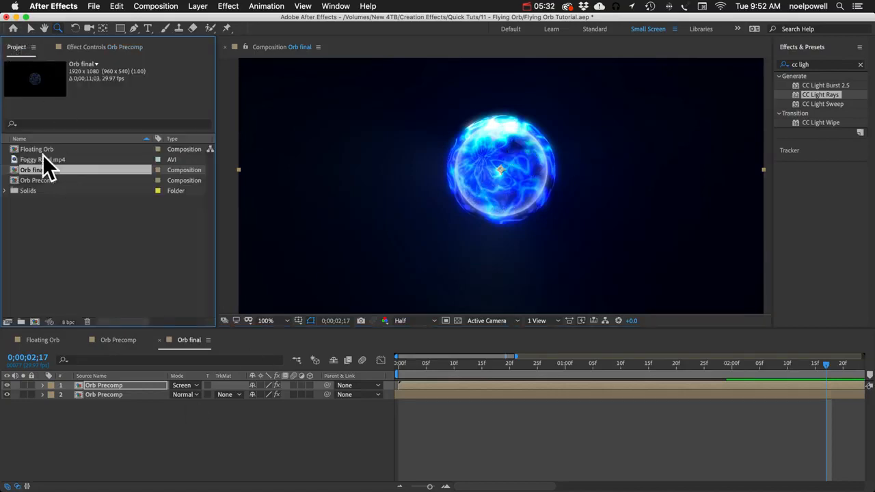
left_click_drag(40, 159, 120, 384)
left_click_drag(119, 384, 120, 384)
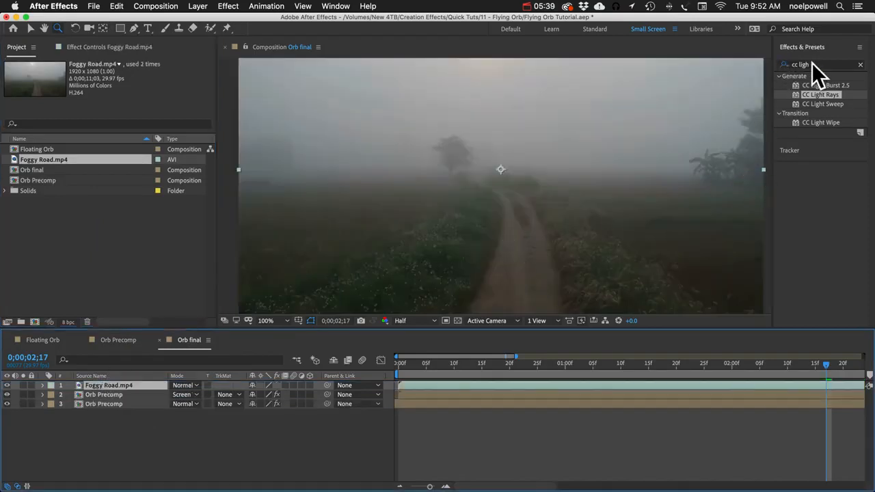
left_click(772, 65)
type("spher")
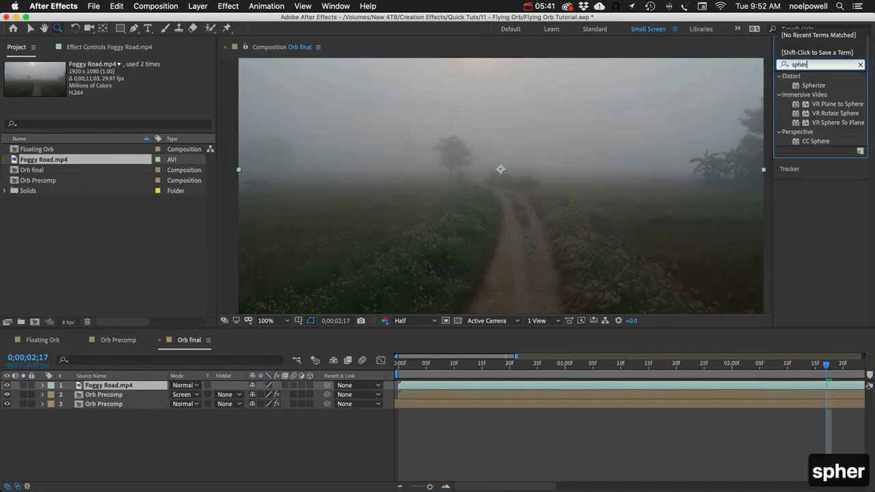
type("e")
double_click(819, 123)
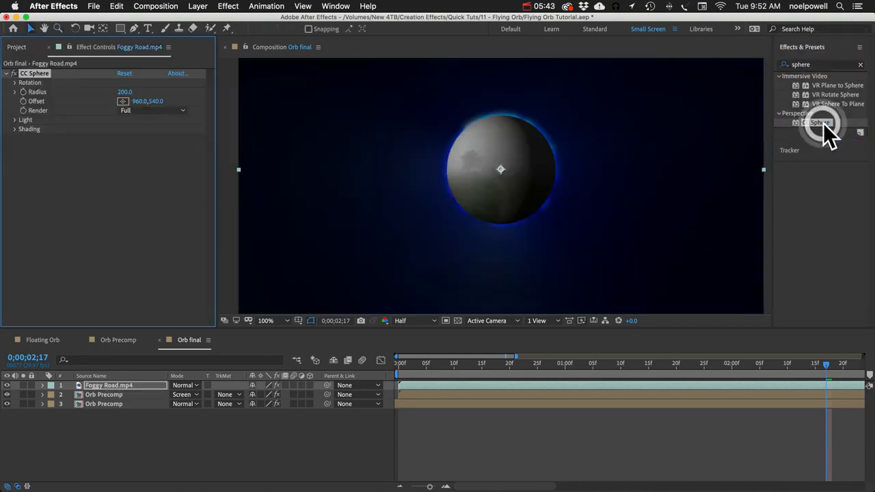
- Find the Spherize effect and apply it to the Foggy Road.mp4 layer
left_click(822, 63)
type("spoh")
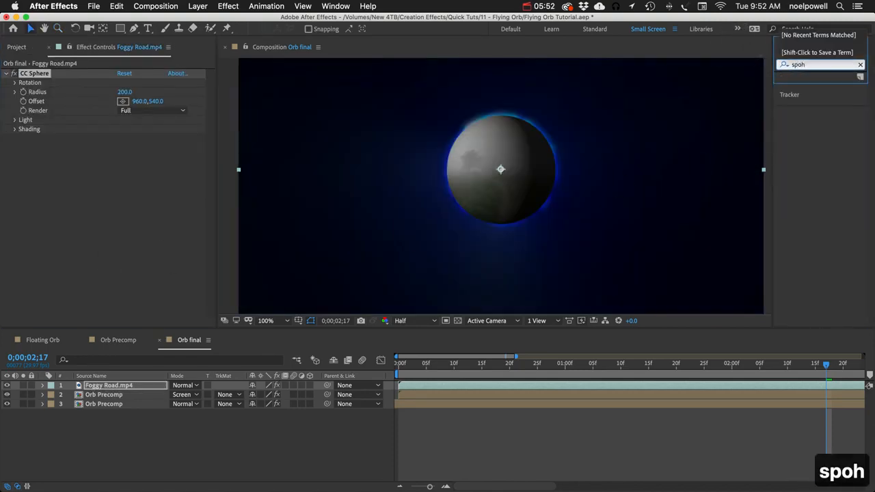
key("BackSpace")
key("BackSpace")
type("heri")
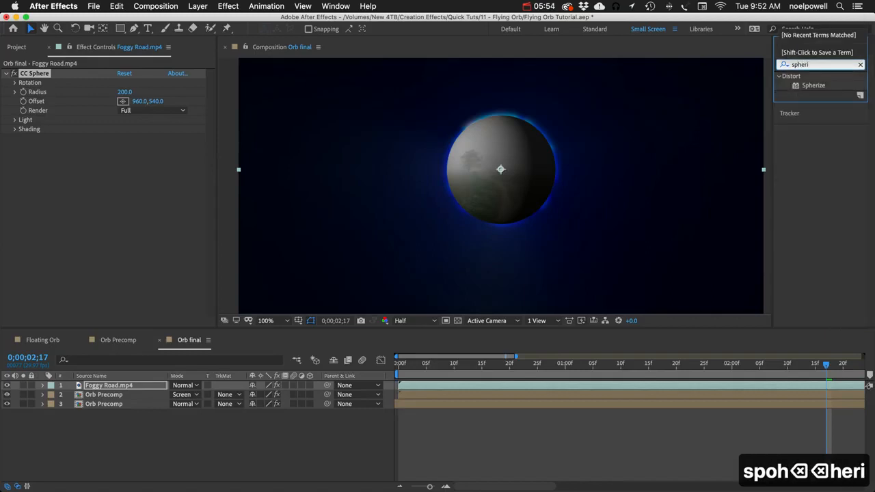
left_click_drag(822, 81, 517, 196)
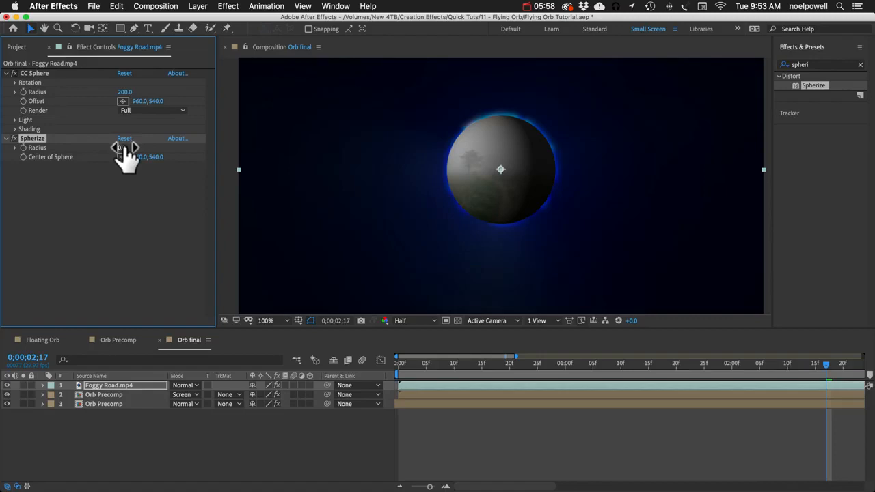
- Set the Spherize radius to 200 and toggle the effect off and on to compare the distortion
left_click_drag(123, 147, 149, 142)
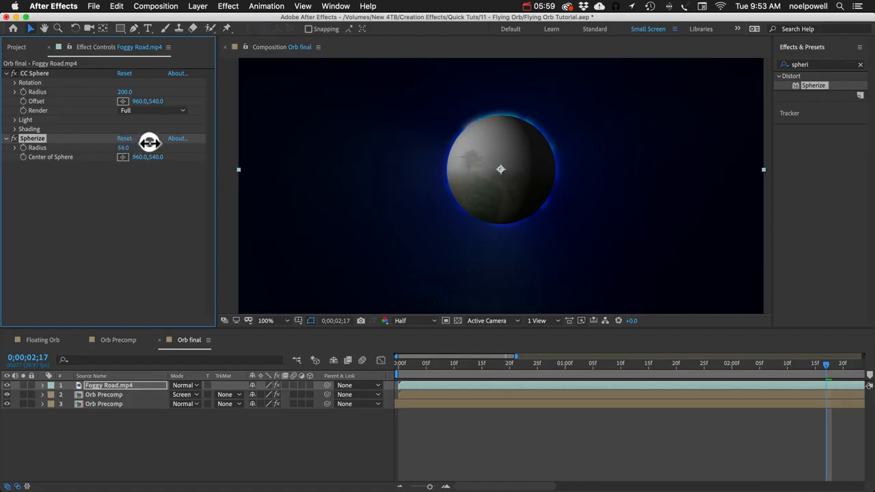
left_click(123, 148)
type("200")
key("Return")
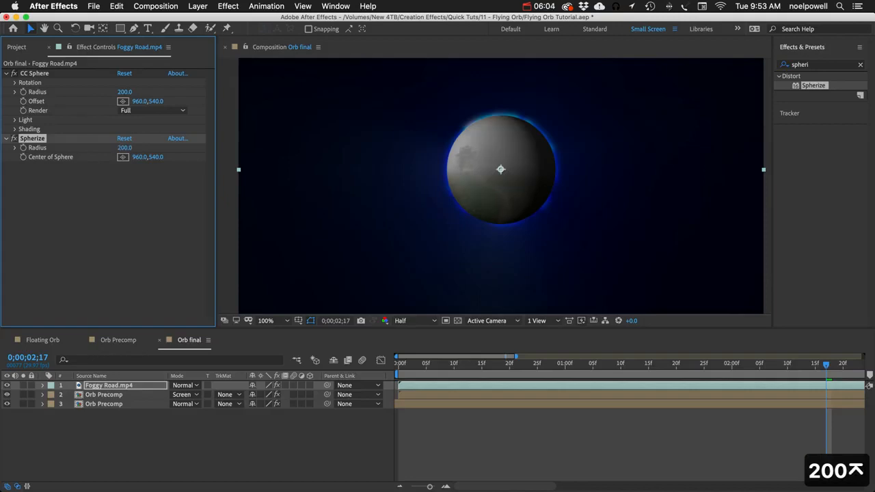
left_click(14, 139)
left_click(14, 138)
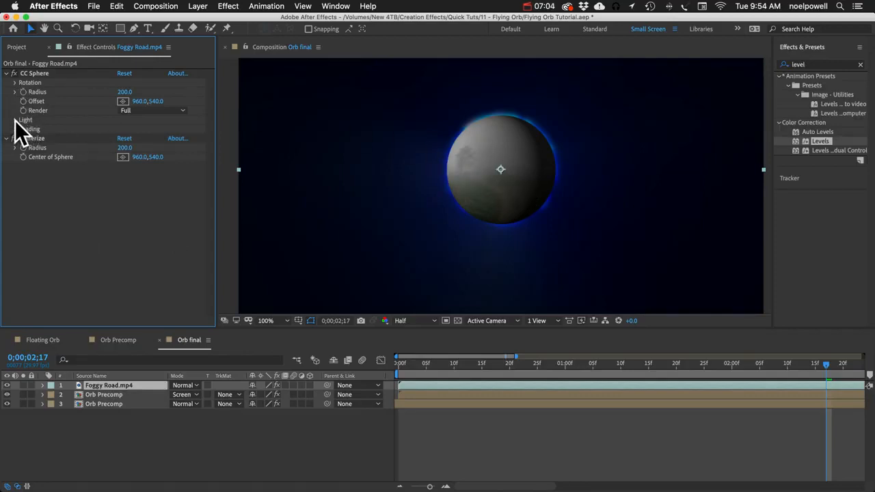
- Set the CC Sphere light direction to 0° and light height to 35 on the Foggy Road.mp4 layer
left_click(15, 121)
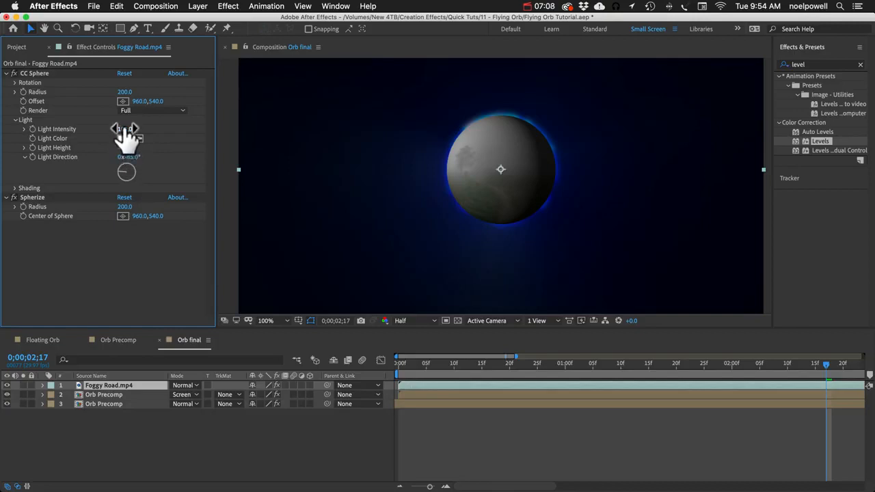
left_click(131, 157)
type("0")
key("Return")
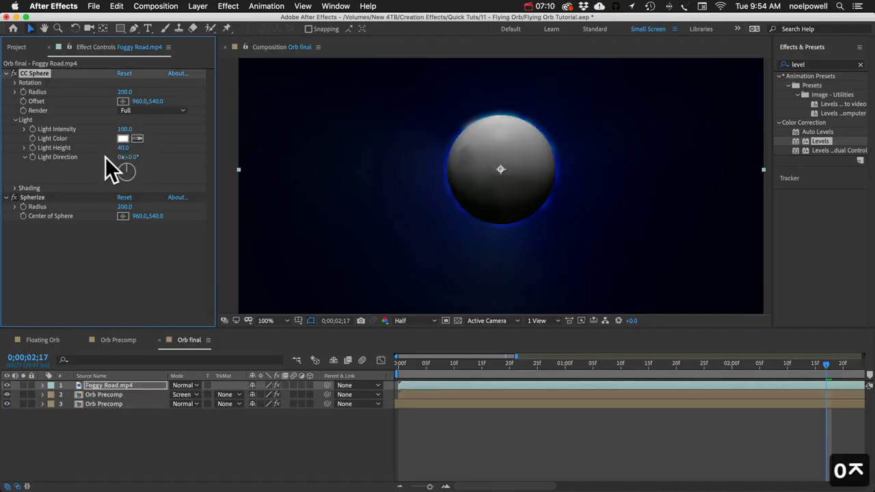
mouse_move(123, 153)
left_mouse_down()
mouse_move(111, 150)
mouse_move(122, 152)
left_mouse_up()
- Raise the Ambient shading of CC Sphere to brighten the foggy road sphere, and collapse both effects
left_click(15, 188)
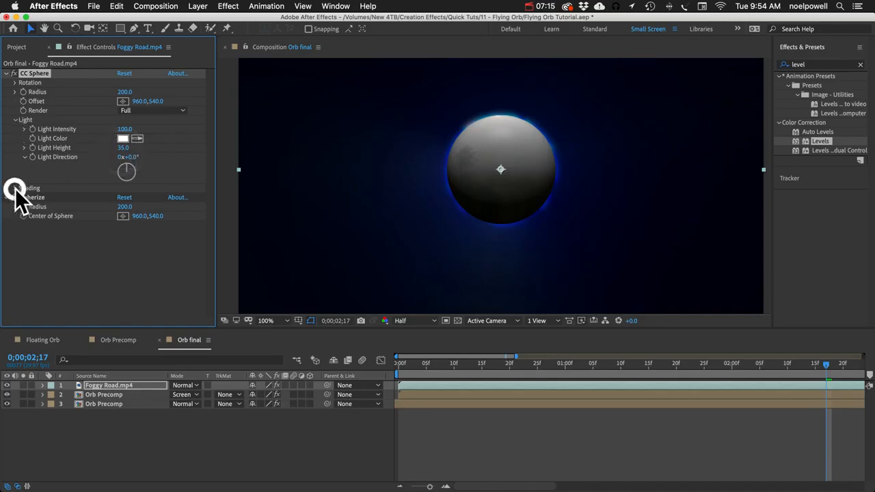
left_click_drag(123, 197, 154, 198)
left_click(6, 73)
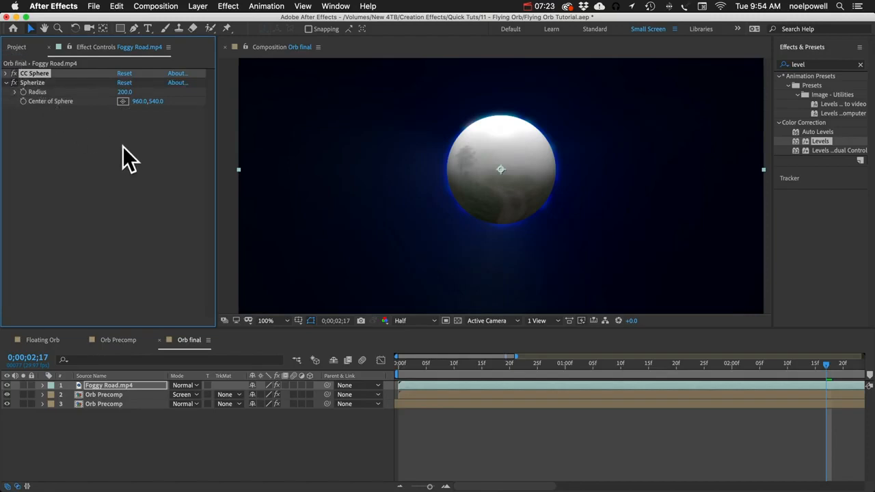
left_click(50, 161)
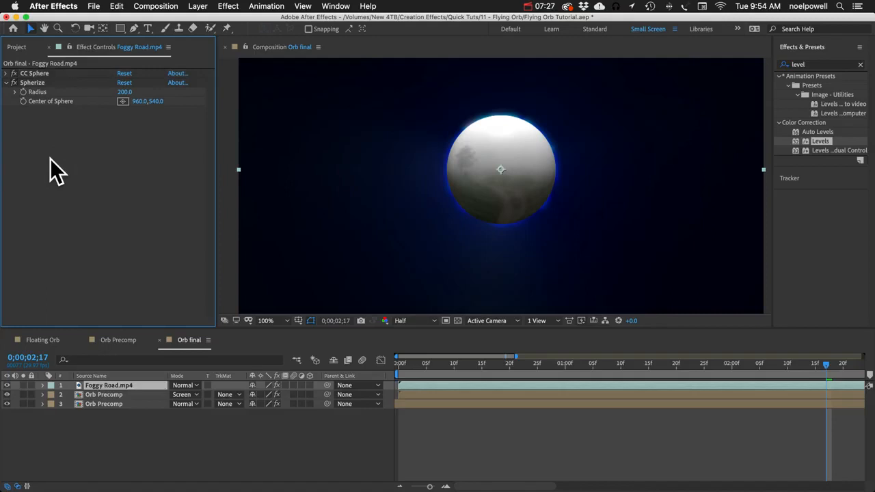
left_click(8, 83)
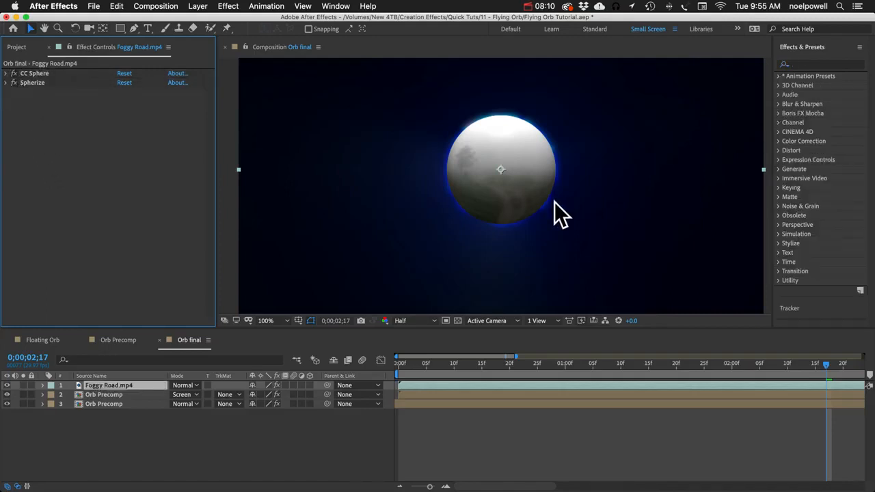
- Set the Foggy Road.mp4 layer's blending mode to Screen and its opacity to 56%
left_click(185, 386)
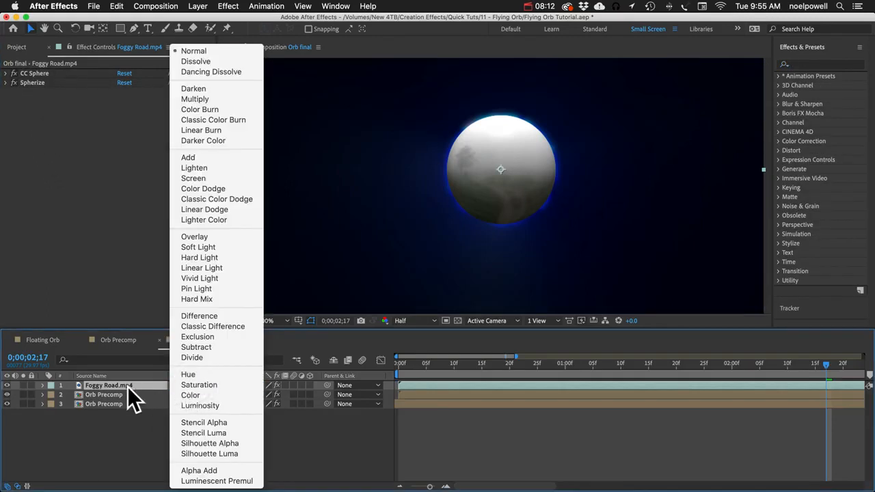
left_click(202, 175)
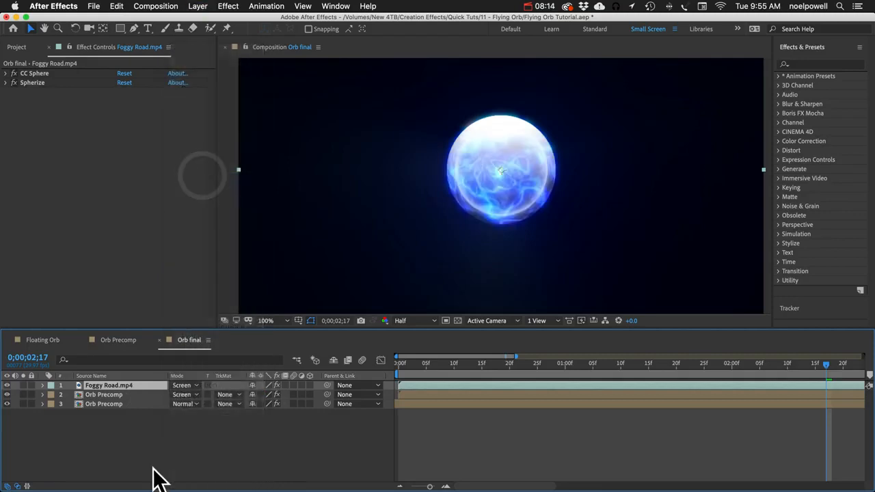
key("t")
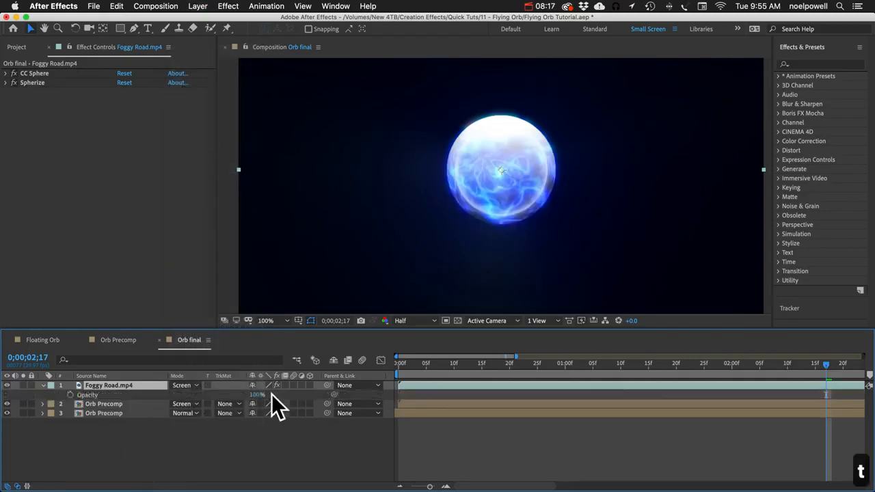
mouse_move(256, 395)
left_mouse_down()
mouse_move(164, 401)
mouse_move(268, 404)
mouse_move(242, 404)
mouse_move(250, 404)
left_mouse_up()
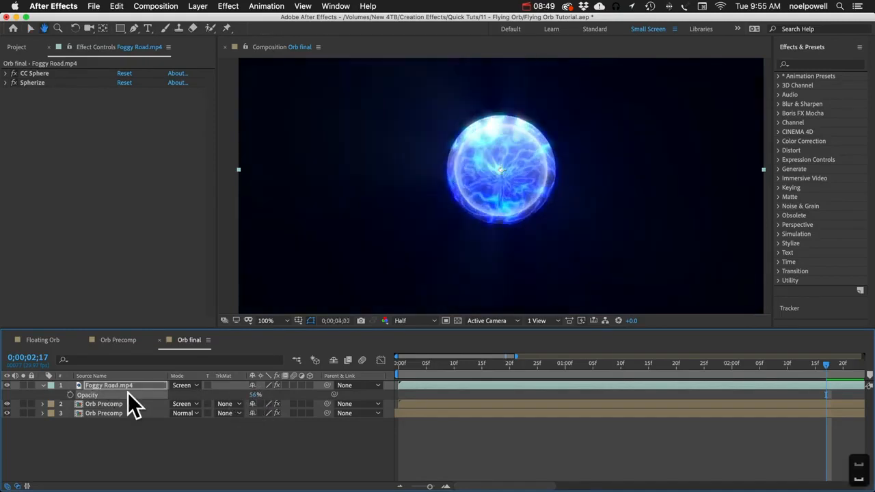
- Switch the Foggy Road.mp4 layer's blending mode to Normal and preview the orb animation
left_click(179, 386)
left_click(186, 51)
key("space")
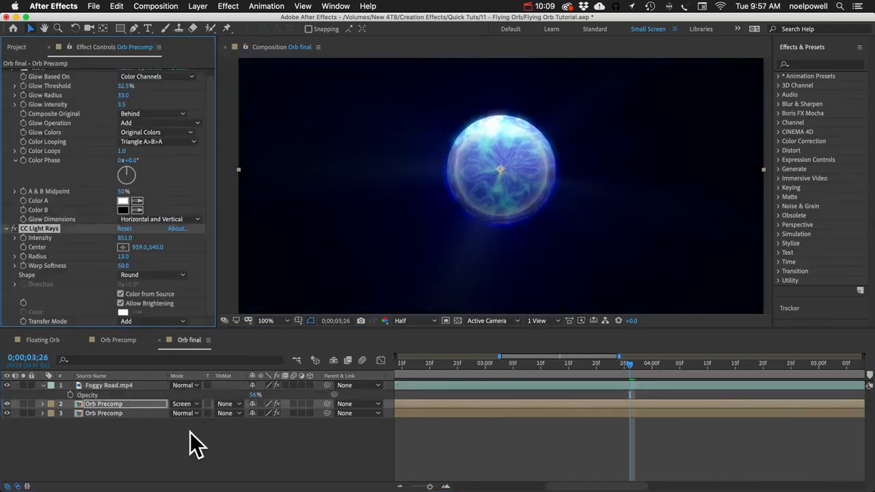
- Close the Orb final and Orb Precomp timelines to return to Floating Orb, and show the project's items
left_click(190, 432)
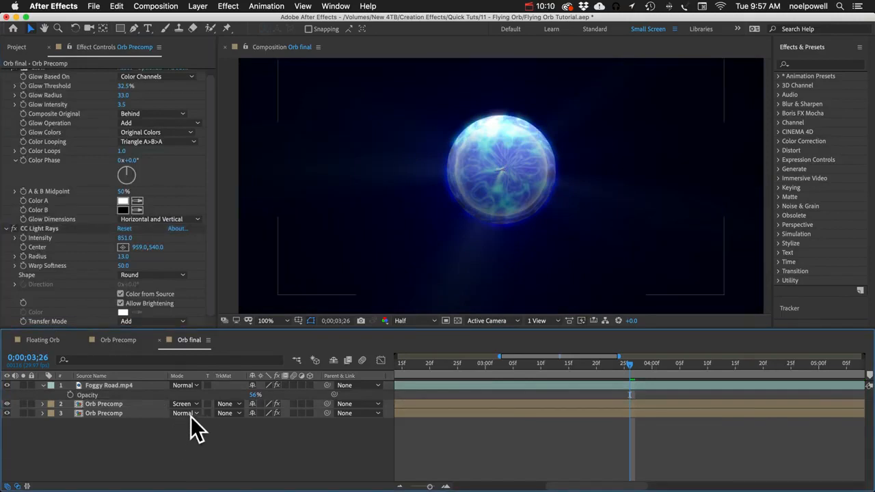
key("super+w")
key("super+w")
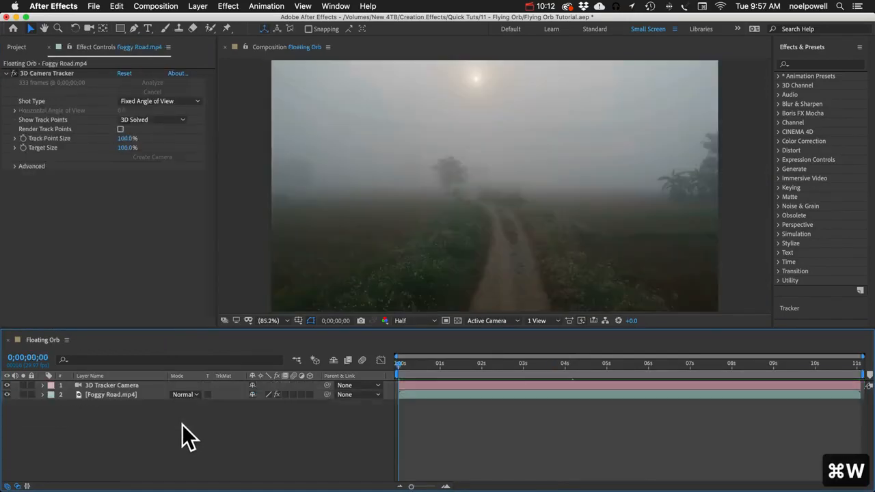
left_click(17, 47)
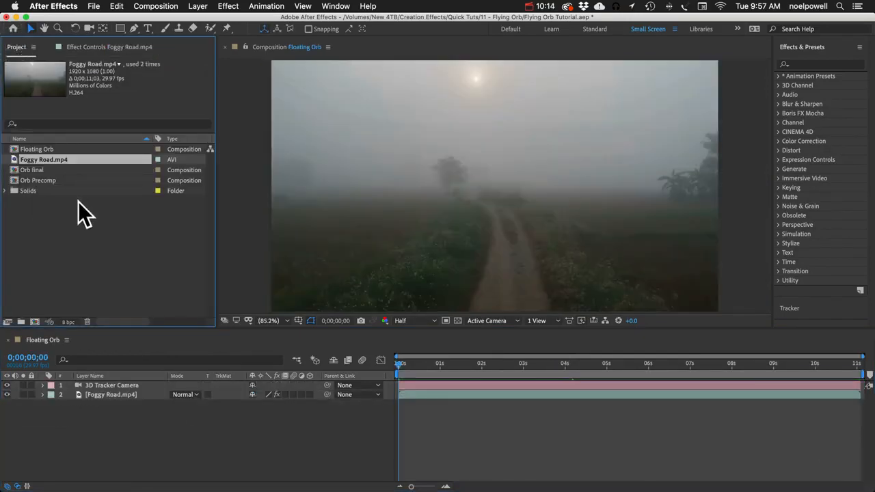
- Add the Orb final composition to the Floating Orb timeline, between the 3D Tracker Camera and Foggy Road.mp4 layers
left_click(116, 434)
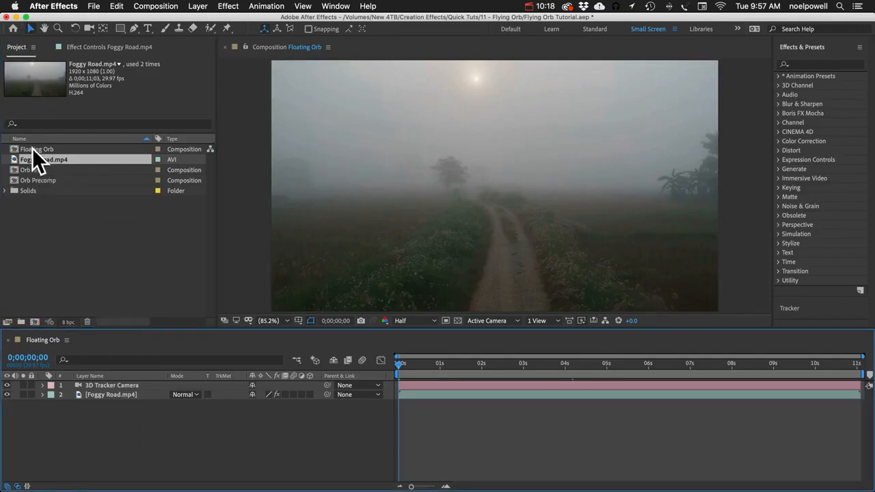
left_click_drag(30, 170, 123, 388)
left_click_drag(124, 388, 123, 389)
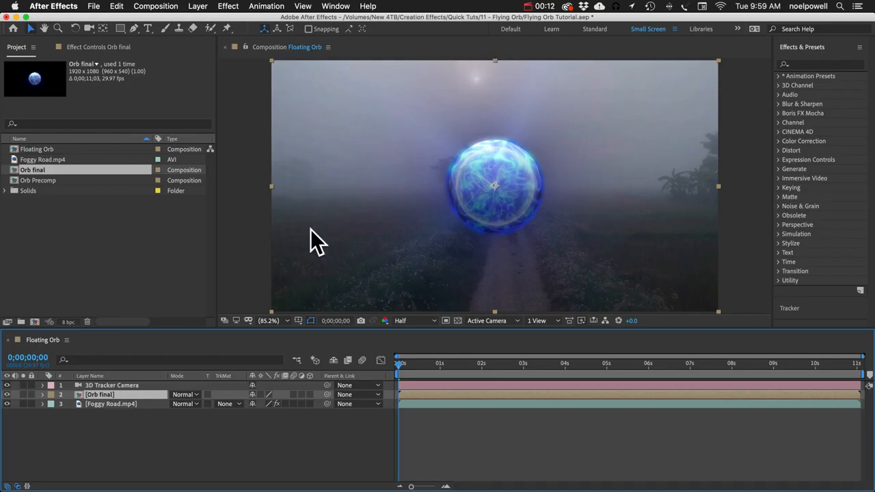
- Add a full-size elliptical mask to the Orb final layer and set its feather to 400 pixels
left_click_drag(120, 28, 149, 54)
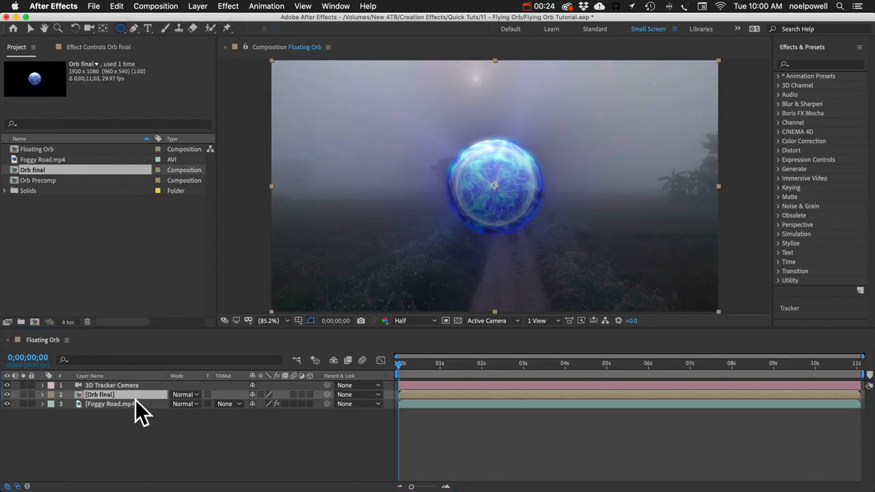
double_click(117, 30)
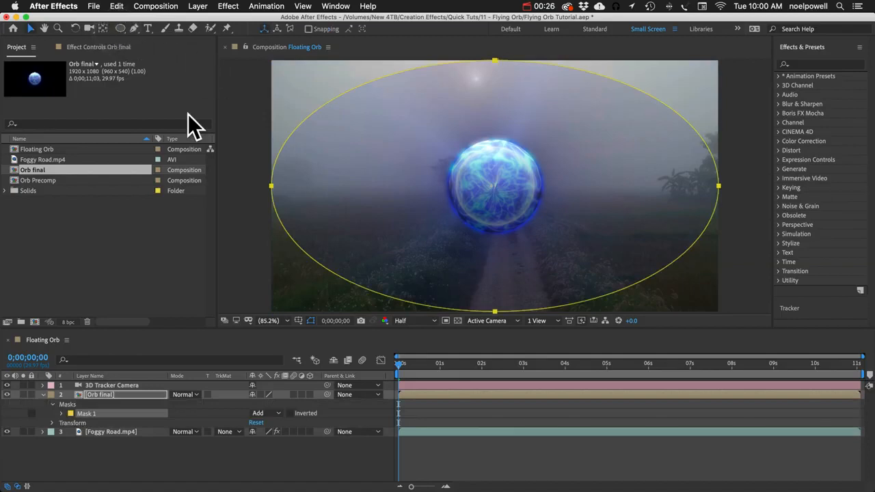
key("f")
left_click(271, 413)
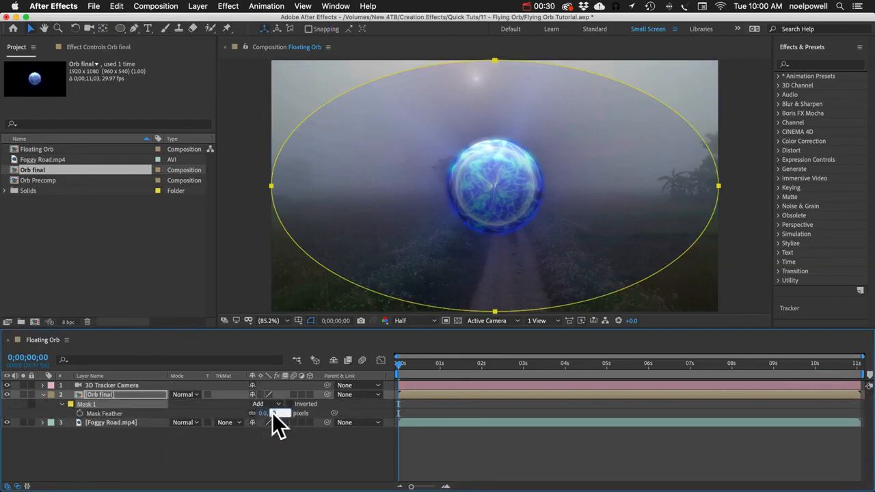
type("400")
key("Return")
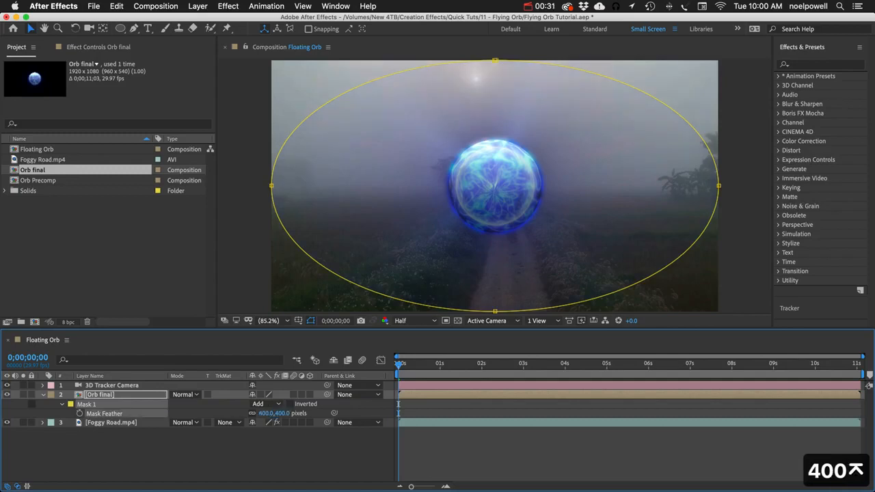
- Set the Orb final mask's expansion to -200 pixels
left_click(62, 404)
left_click(62, 403)
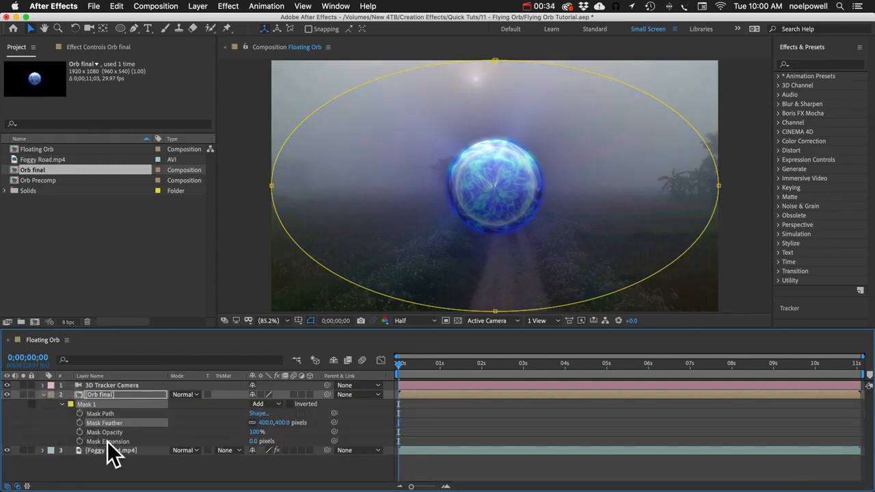
left_click_drag(253, 440, 136, 442)
key("F2")
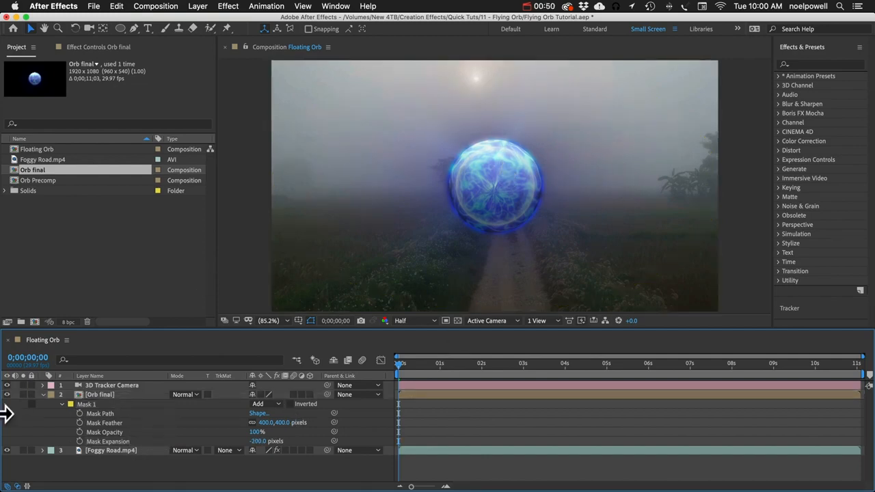
- Make the Orb final layer 3D and set its Z position to 60000
left_click(97, 397)
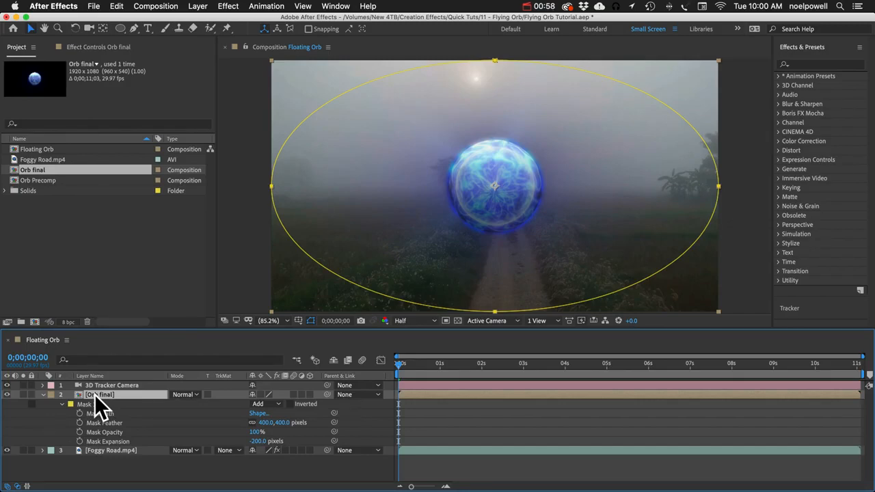
key("p")
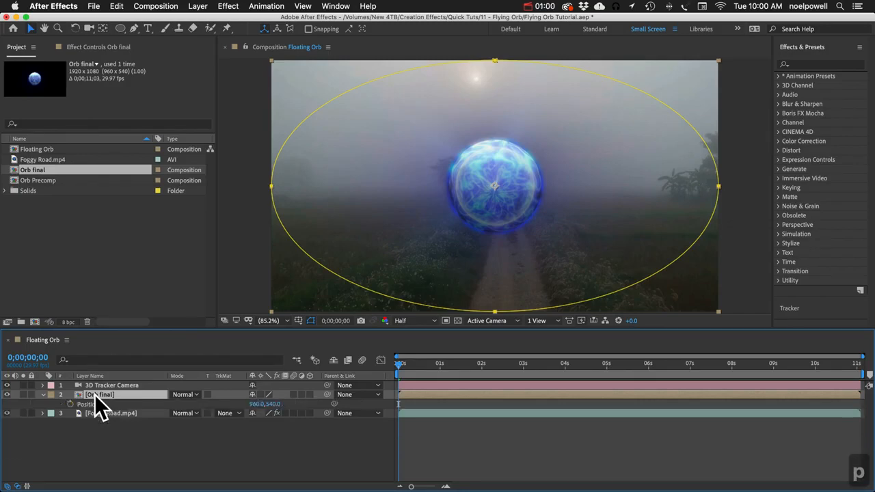
left_click(310, 395)
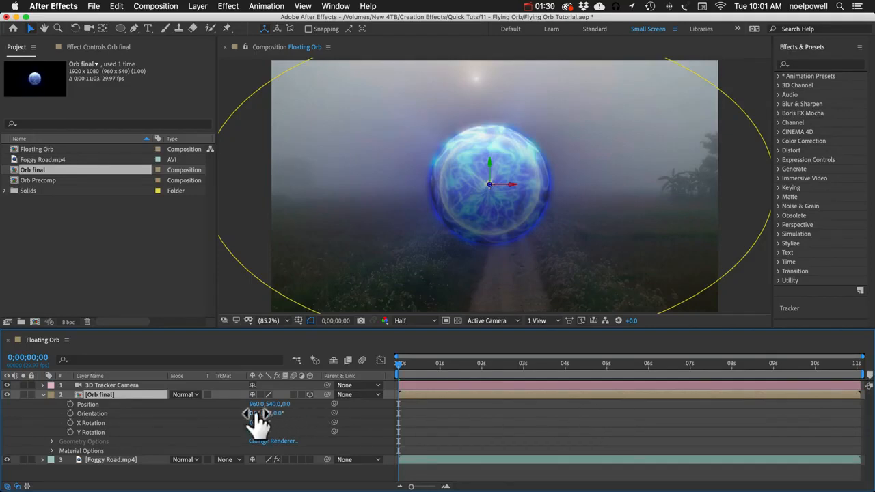
left_click_drag(285, 404, 753, 422)
left_click_drag(291, 404, 868, 404)
left_click(293, 405)
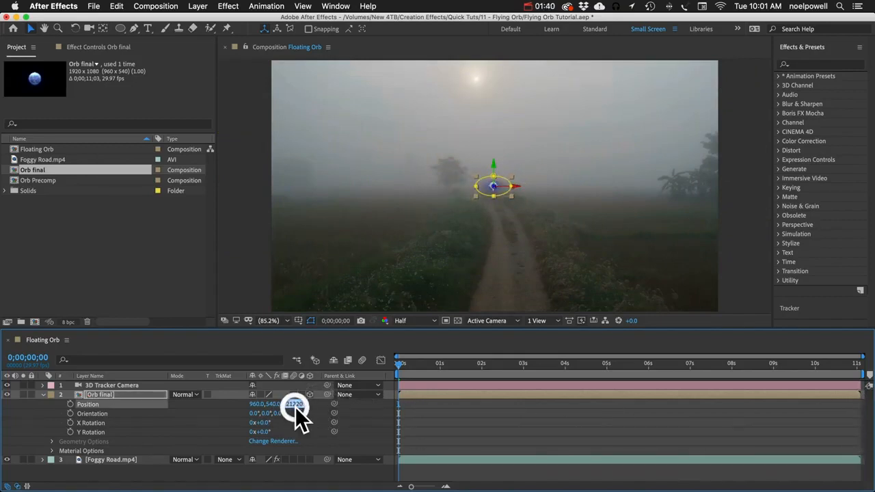
type("60000")
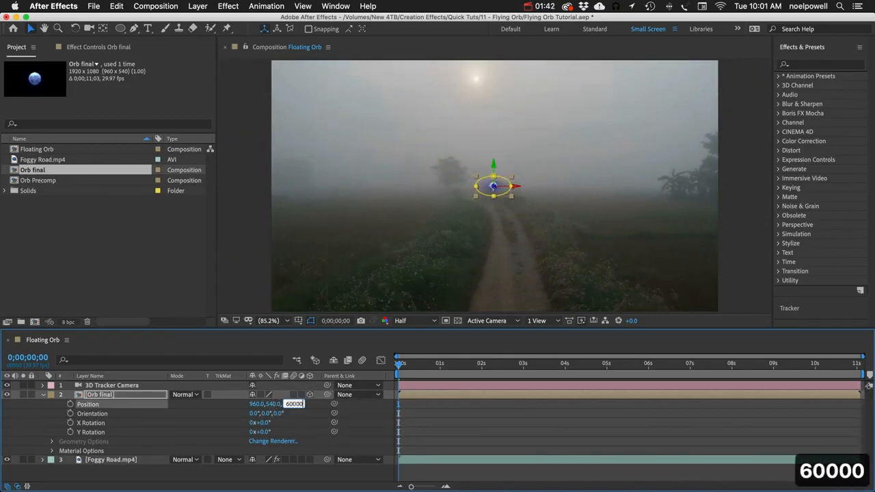
key("Return")
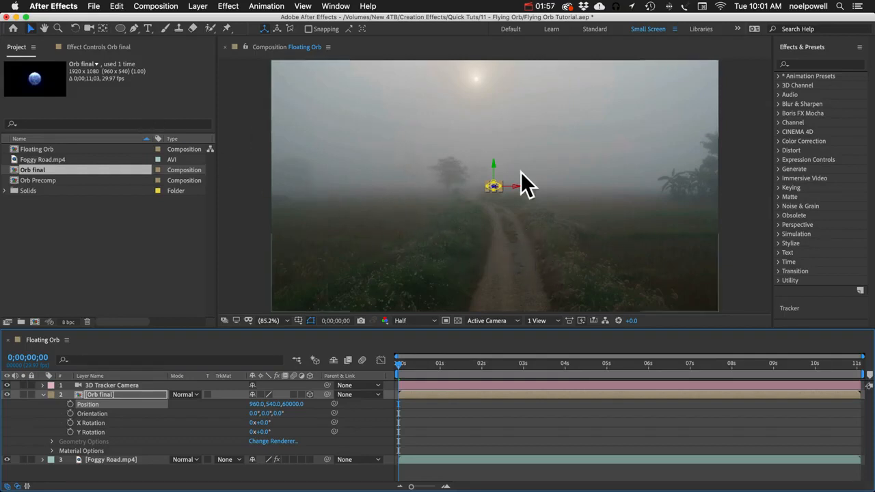
- Move the orb just outside the upper right edge of the frame and keyframe its position at 0;00;00;00
left_click_drag(518, 186, 783, 120)
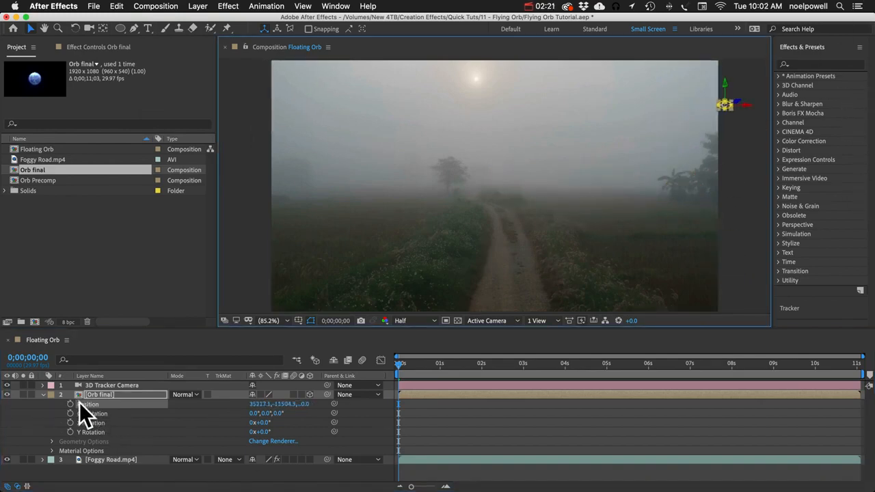
left_click(71, 404)
- Keyframe the orb's position at 0;00;11;02 to -290, 381, -5160, so it flies past the camera
left_click(859, 363)
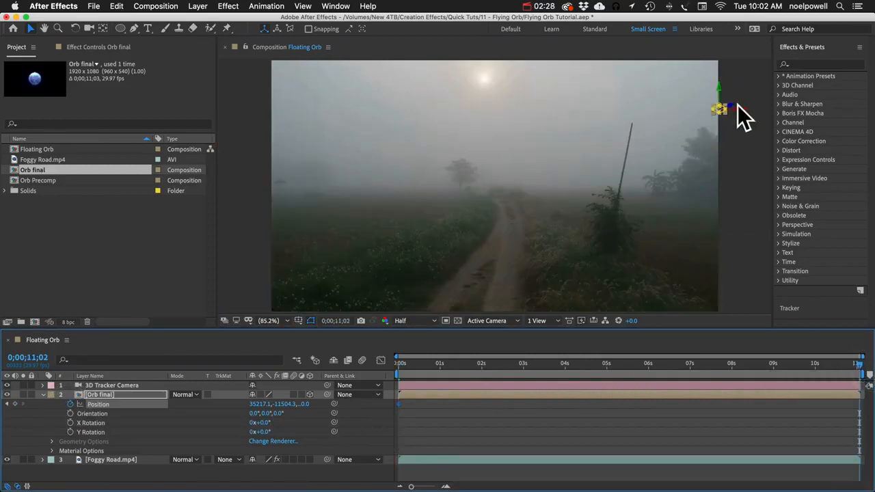
left_click(256, 404)
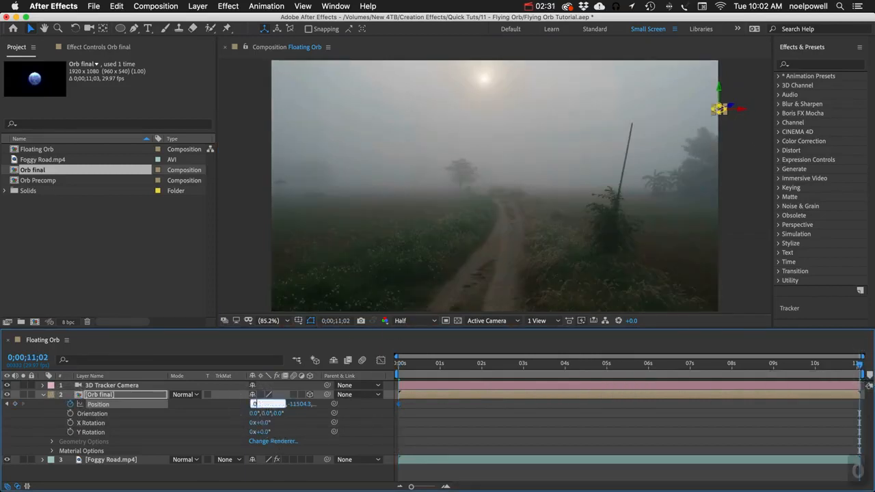
type("0")
key("Tab")
type("0")
key("Tab")
type("0")
key("Return")
left_click_drag(275, 404, 123, 376)
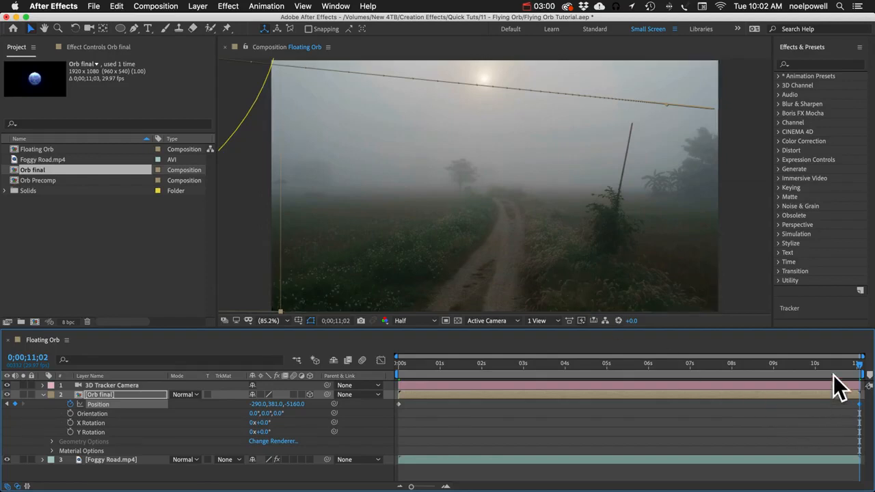
- Keyframe the orb's position over the far end of the road at 0;00;05;05 and right of the road at 0;00;07;28
left_click_drag(837, 364, 613, 365)
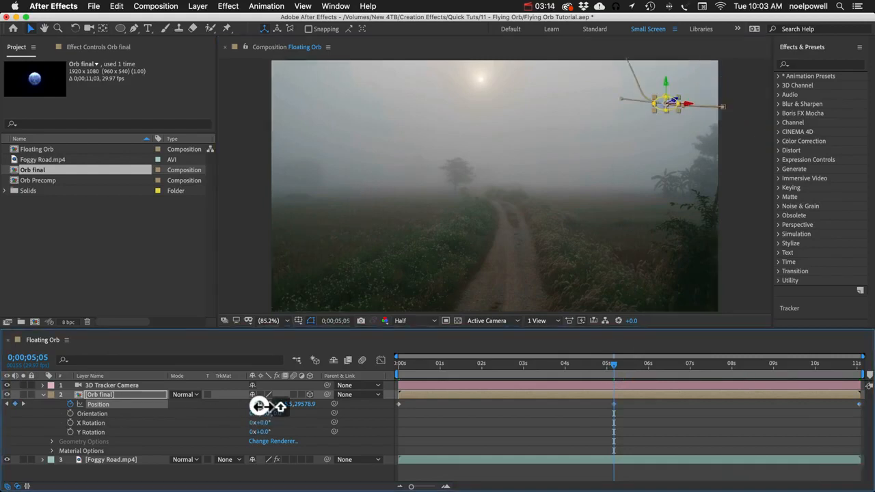
left_click_drag(273, 406, 260, 407)
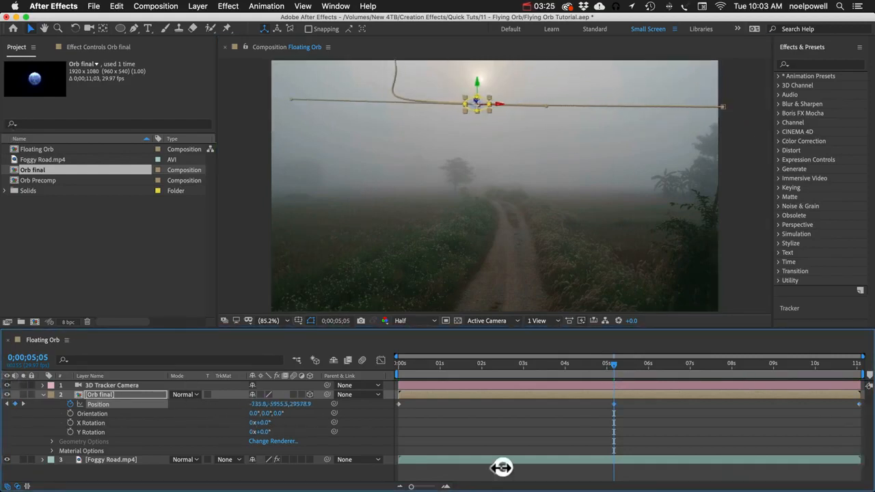
left_click_drag(502, 469, 543, 469)
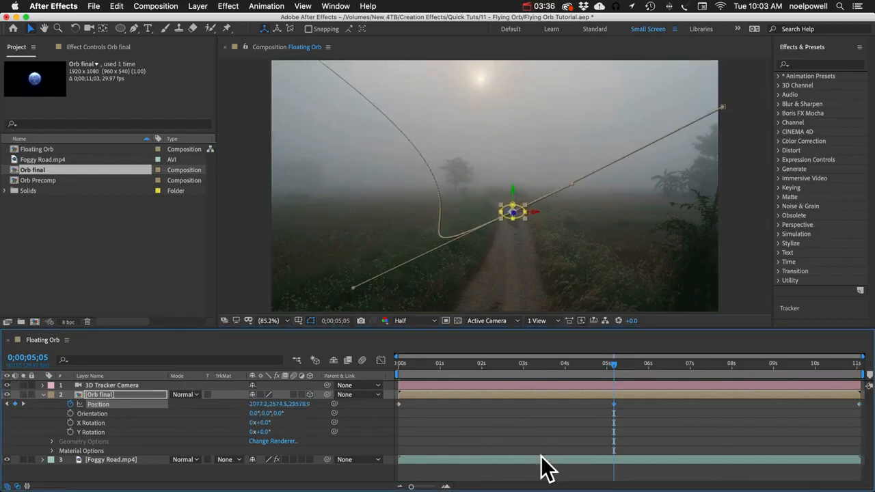
left_click(729, 364)
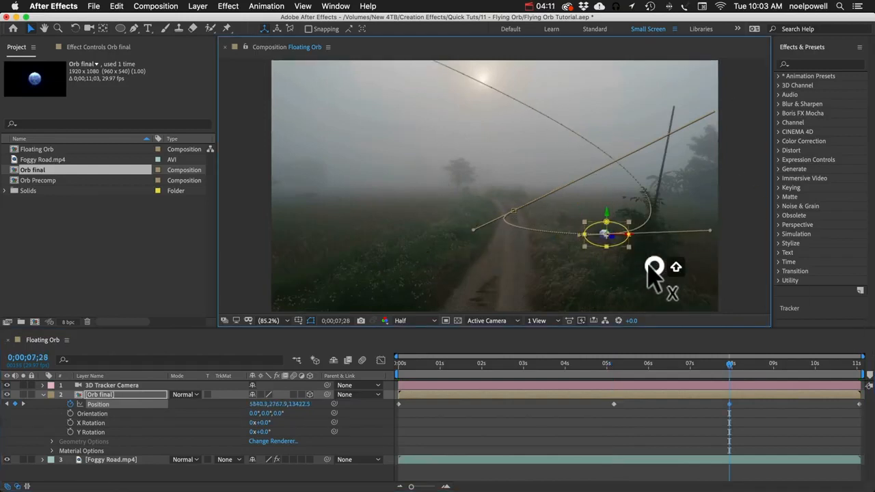
left_click_drag(653, 267, 654, 59)
- Keyframe the orb's position at the left of the frame at about 2.5 seconds, and lower it right of the distant tree at 0;00;01;10
left_click(503, 365)
left_click_drag(670, 146, 12, 171)
left_click_drag(422, 144, 240, 141)
left_click(457, 364)
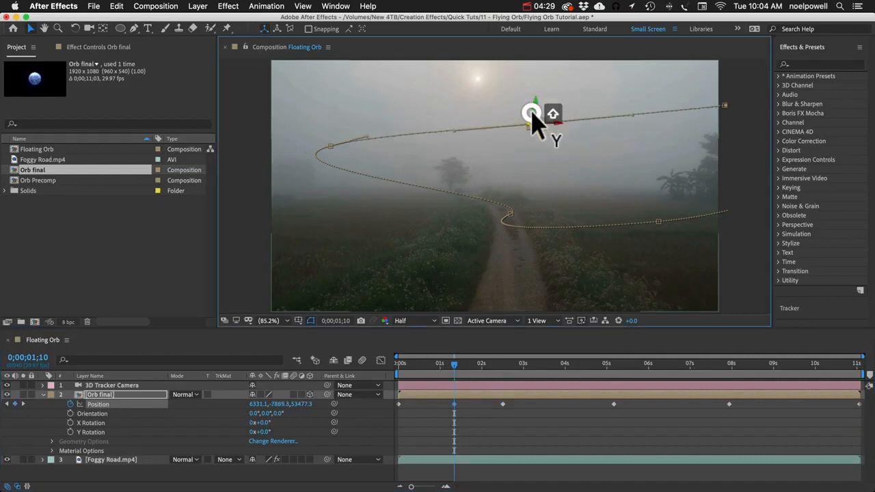
left_click_drag(537, 121, 537, 273)
- Smooth the orb's motion path by adjusting the curve handles of its keyframes, and scrub through the flight
left_click_drag(724, 105, 649, 106)
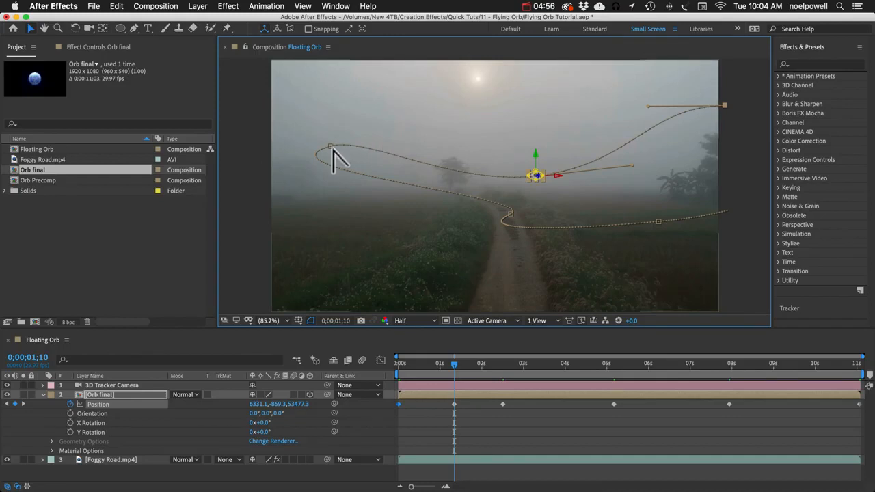
left_click_drag(330, 146, 384, 127)
left_click_drag(516, 221, 659, 222)
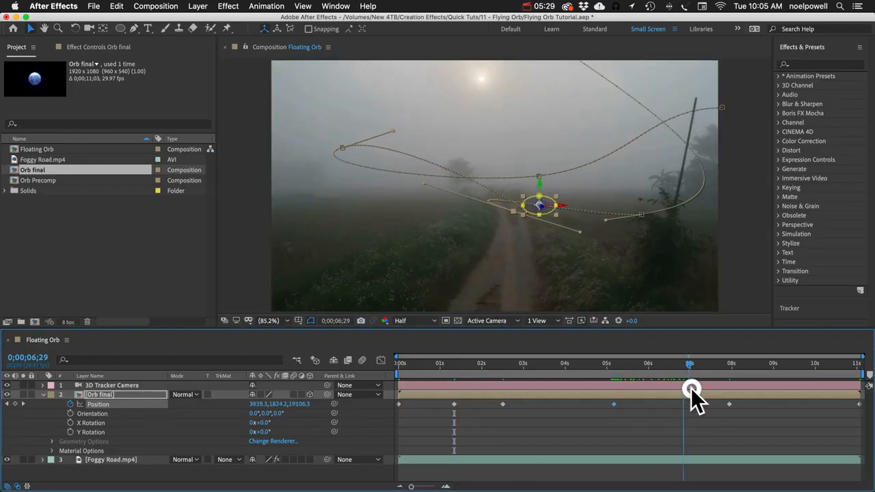
left_click_drag(688, 373, 844, 367)
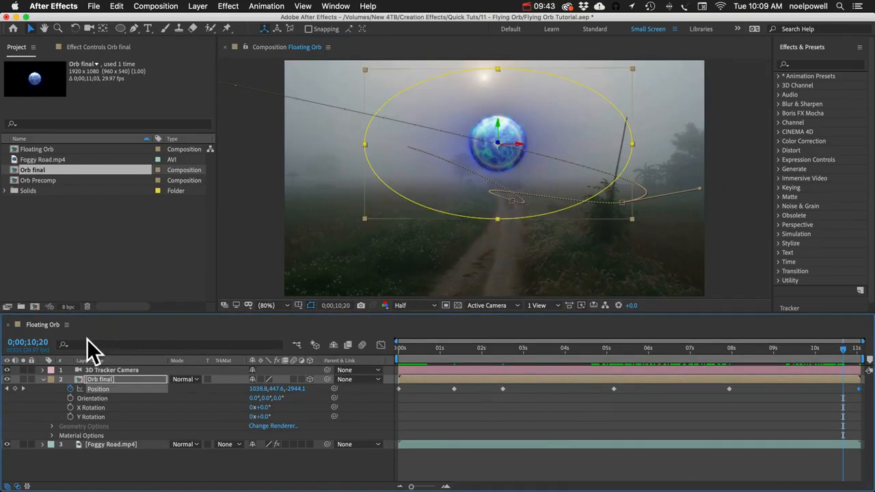
- Add the expression wiggle(6,60) to the Orb final layer's position and preview the animation
left_click(71, 389, "alt")
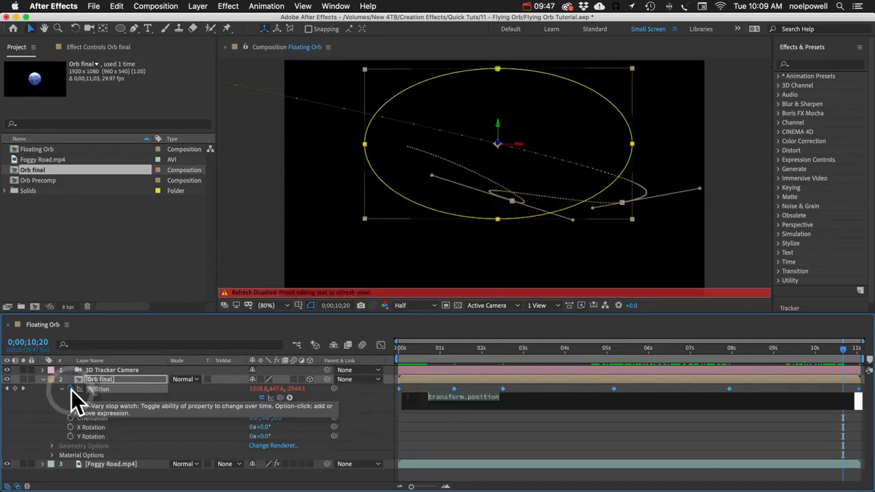
type("wiggle(")
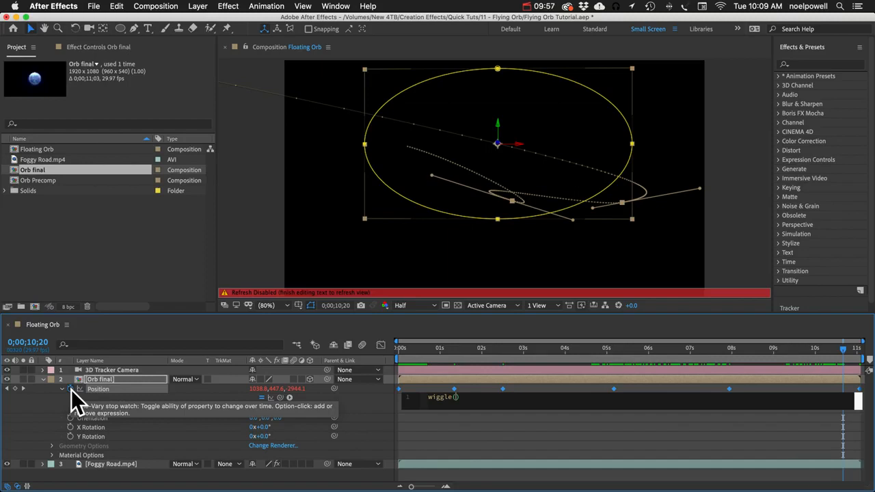
type("6,60")
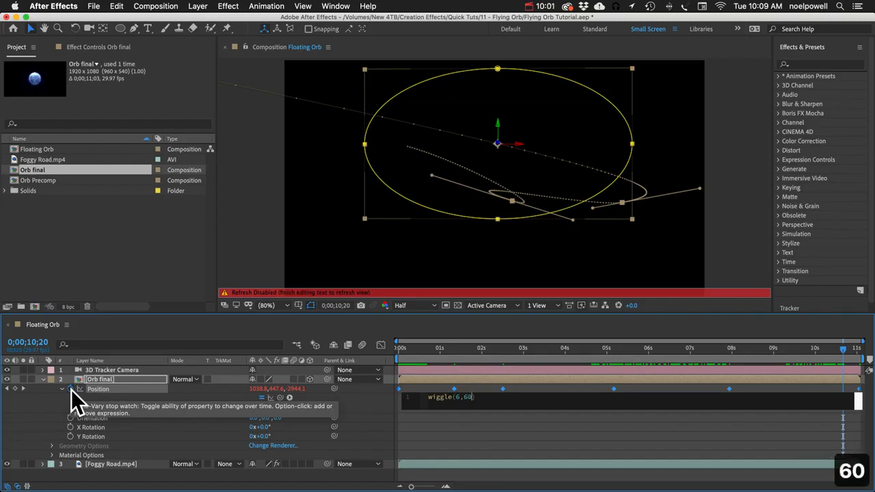
left_click(358, 412)
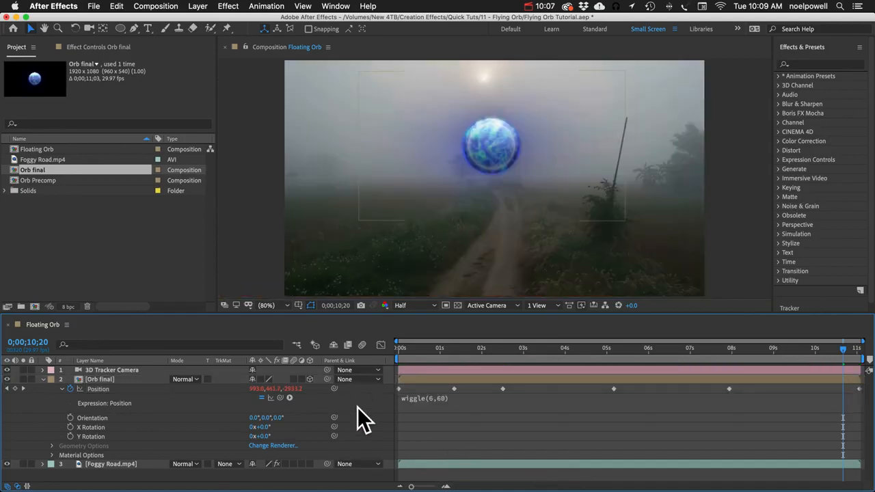
key("KP_0")
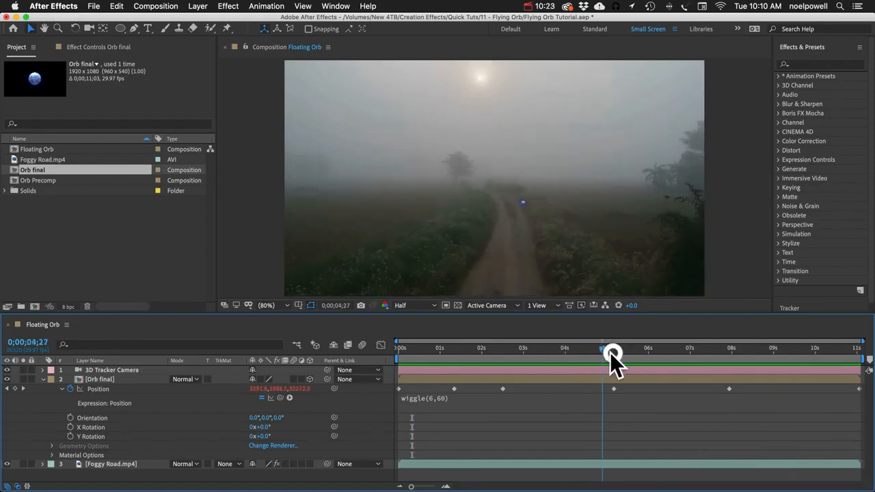
- Set the Orb final layer's blending mode to Screen, with the current time at 0;00;02;27
left_click_drag(611, 355, 519, 347)
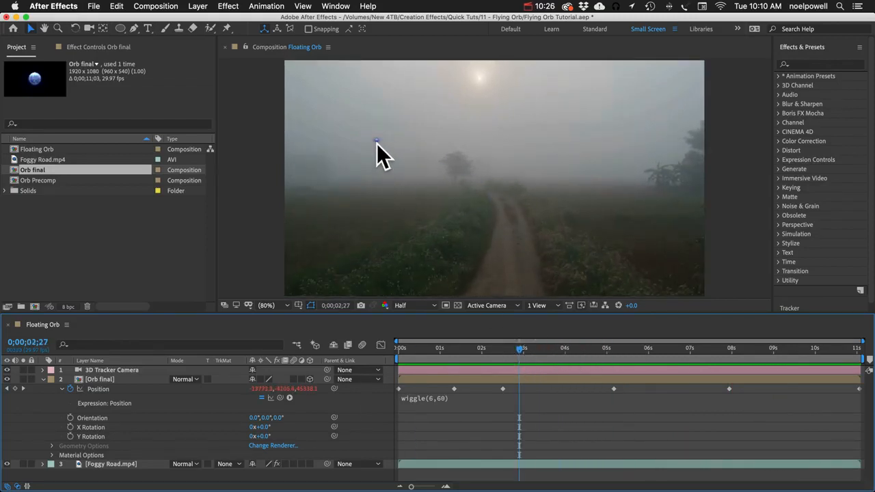
left_click(95, 380)
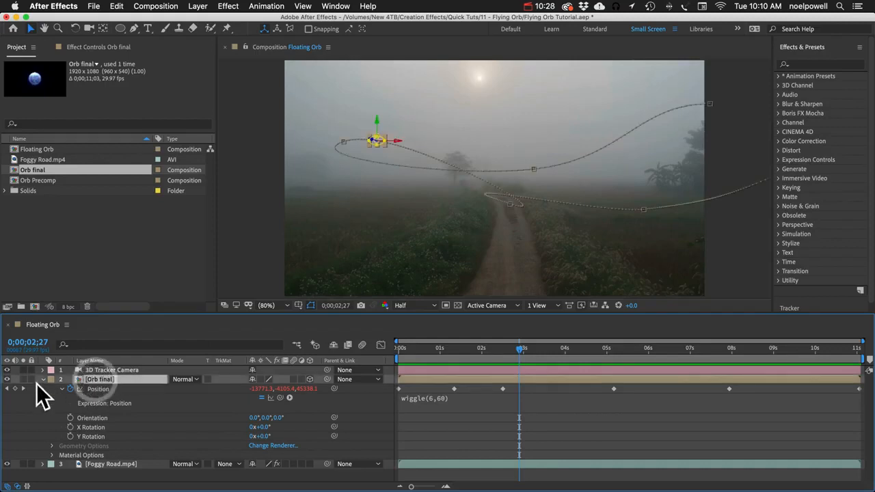
left_click(42, 379)
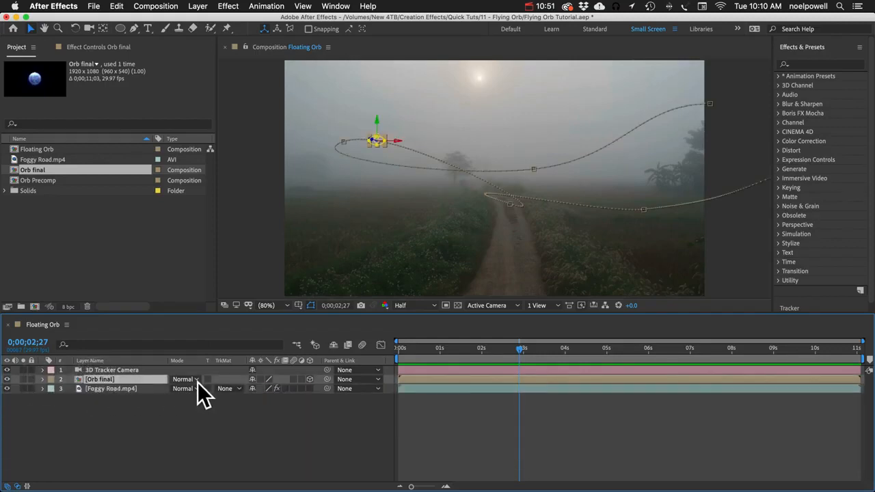
left_click(195, 379)
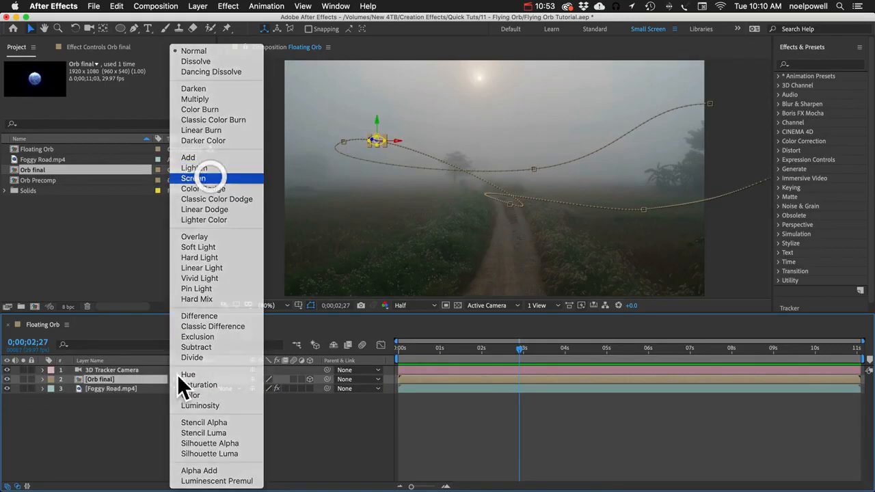
left_click(194, 177)
left_click(164, 440)
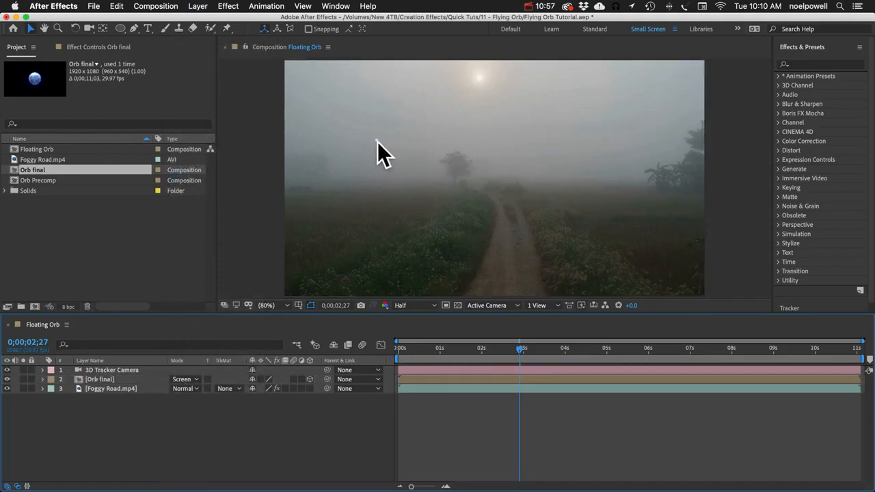
- Duplicate the Orb final layer and set the lower copy's blending mode to Normal
left_click(101, 380)
key("super+d")
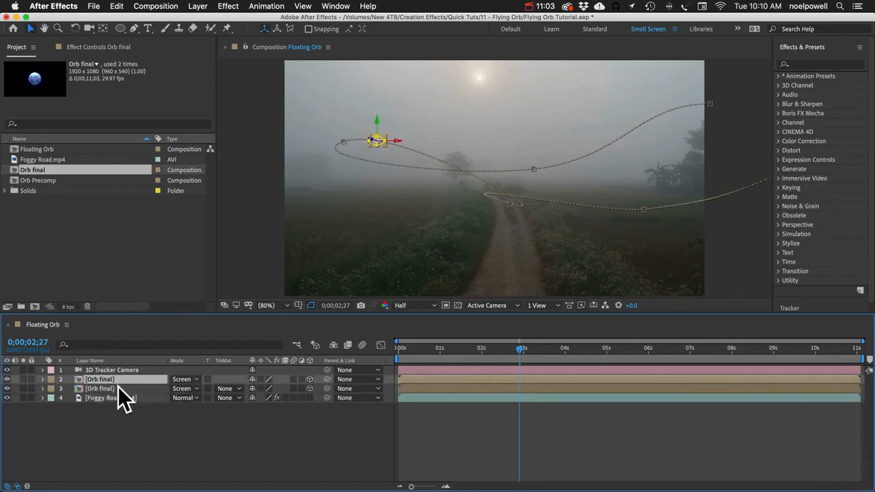
left_click(117, 388)
left_click(181, 388)
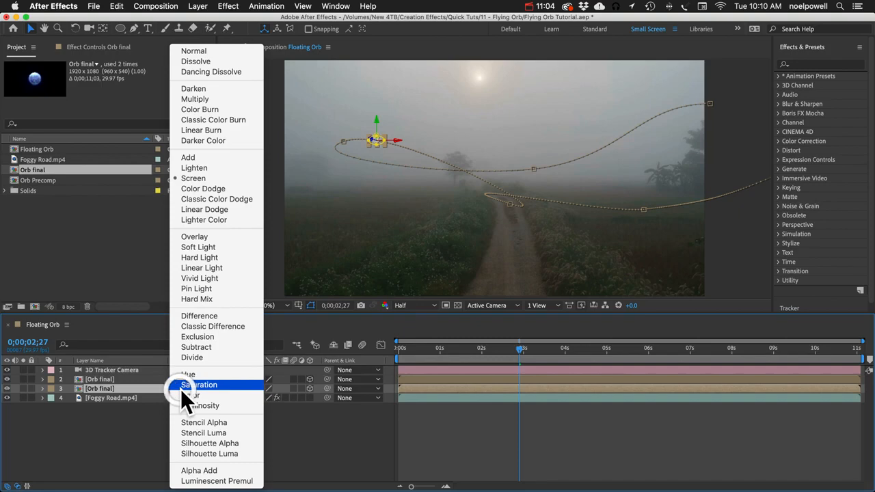
left_click(202, 50)
left_click(155, 445)
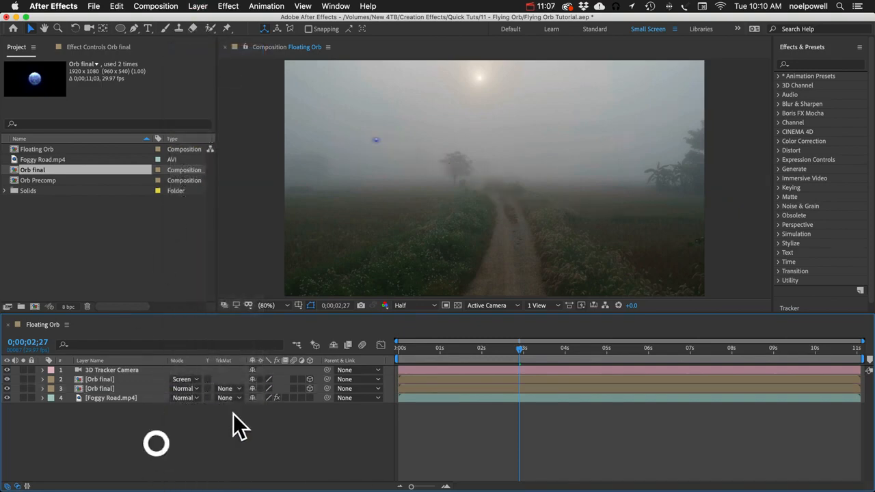
- Set the lower Orb final layer's opacity to 52% and the upper one's to 55%, and check the orb at 0;00;10;22
left_click(93, 388)
key("t")
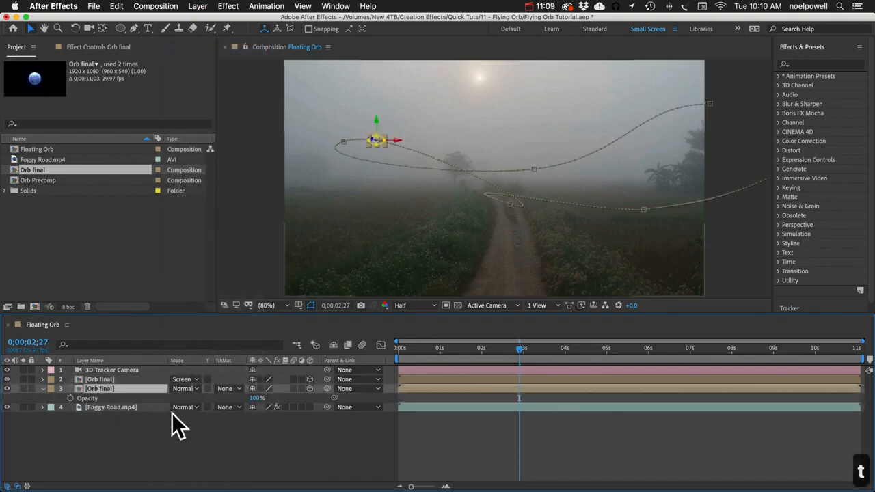
left_click_drag(252, 398, 222, 399)
left_click(193, 449)
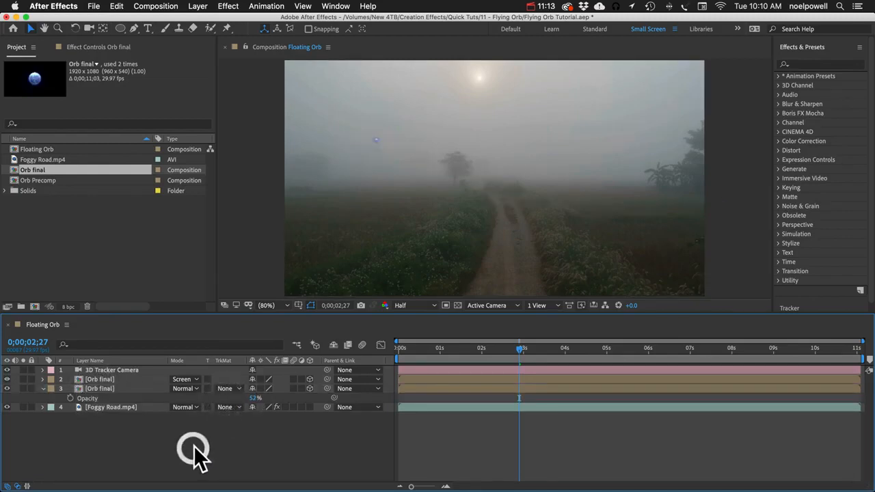
left_click(115, 380)
key("t")
left_click_drag(254, 389, 225, 388)
left_click(229, 450)
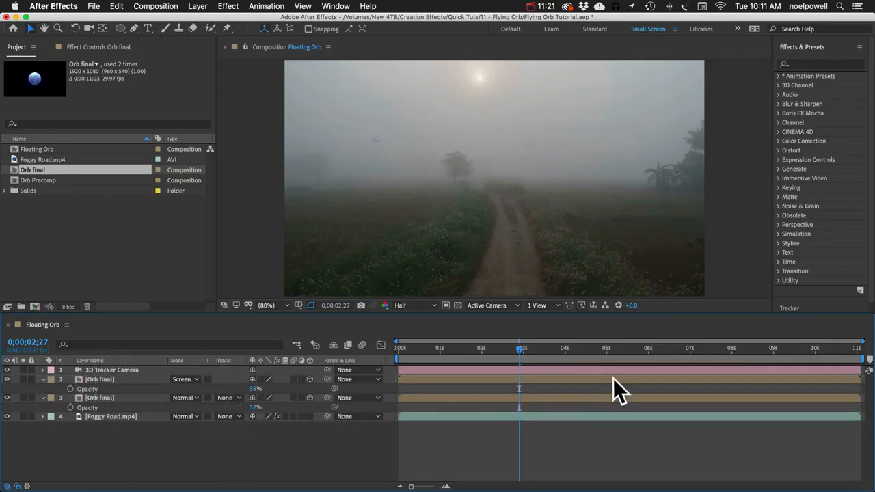
left_click_drag(714, 347, 845, 372)
- Collapse the upper Orb final layer's opacity and rename the lower Orb final layer as Orb Main
left_click(97, 380)
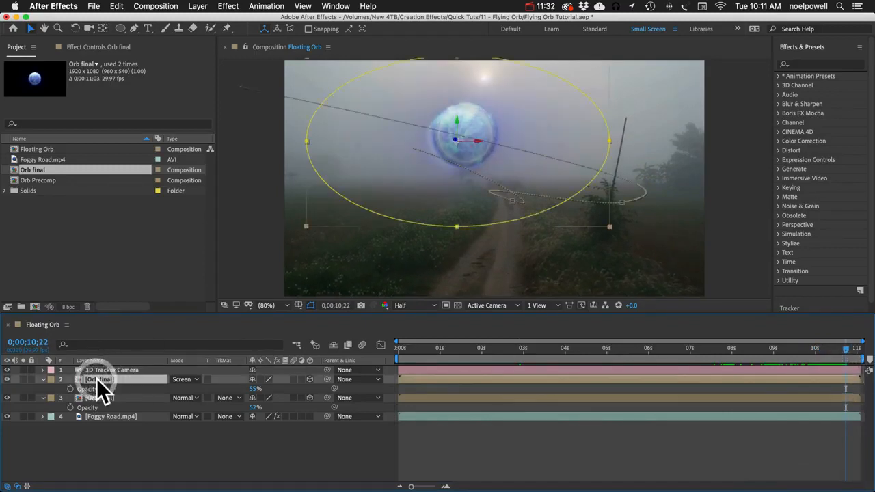
key("t")
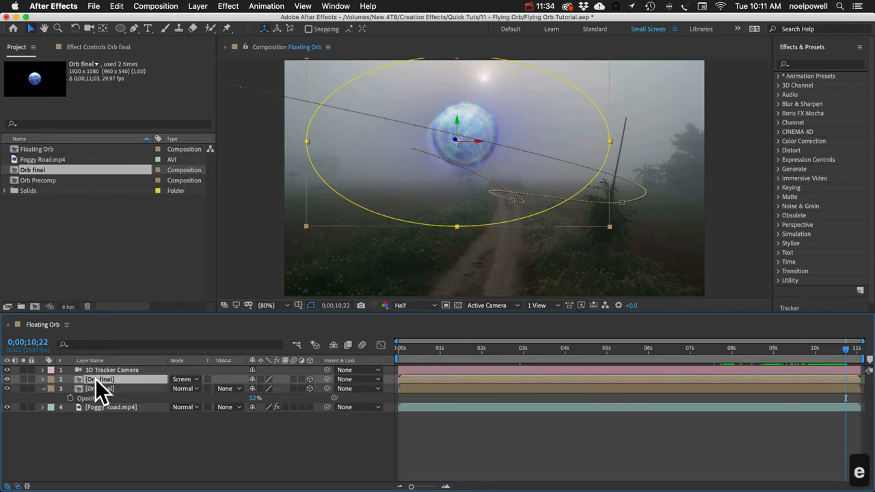
left_click(95, 387)
key("Return")
key("Right")
key("BackSpace")
key("BackSpace")
key("BackSpace")
key("BackSpace")
key("BackSpace")
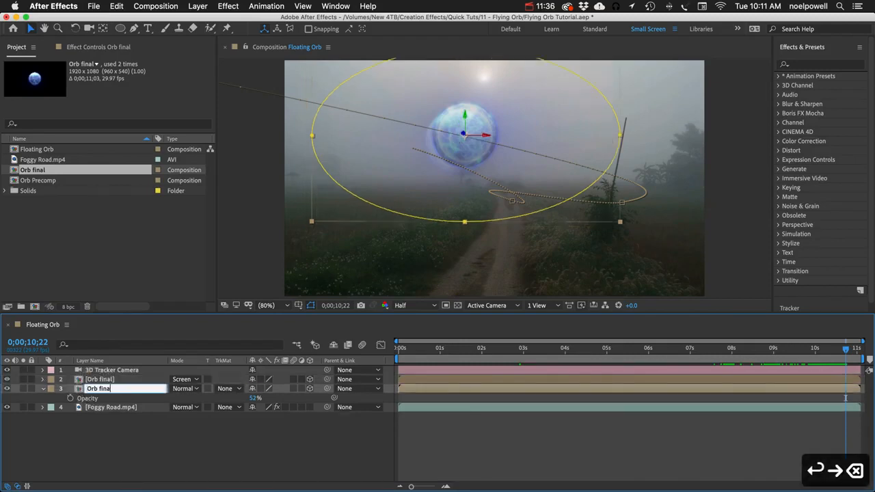
type("Main")
key("Return")
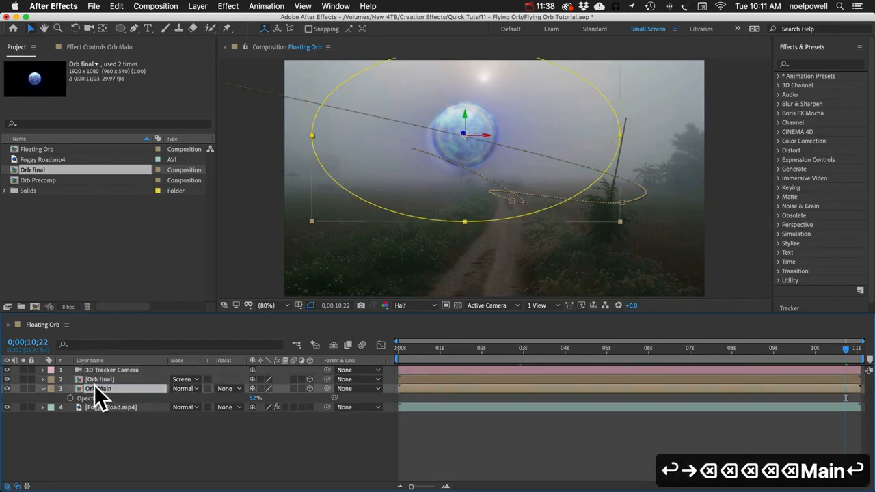
- Rename the upper Orb final layer, the one in Screen mode, as Orb
left_click(104, 378)
key("Return")
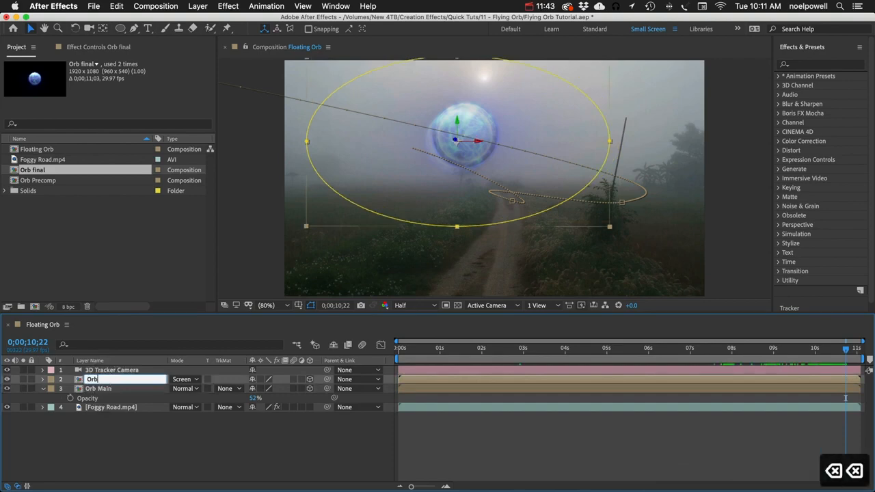
key("Right")
key("BackSpace")
key("BackSpace")
key("BackSpace")
key("BackSpace")
key("BackSpace")
key("BackSpace")
key("Return")
- Remove the Orb layer's Position keyframes and reveal its Position expression
key("p")
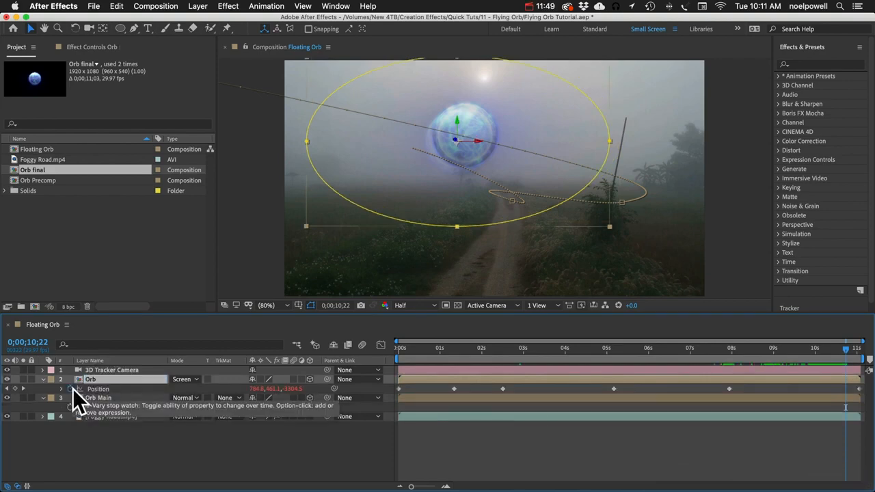
left_click(72, 388)
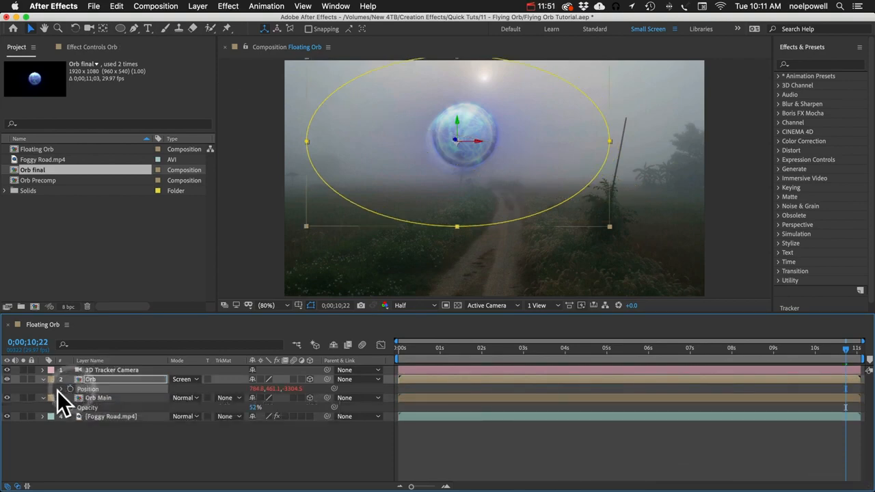
left_click(62, 389)
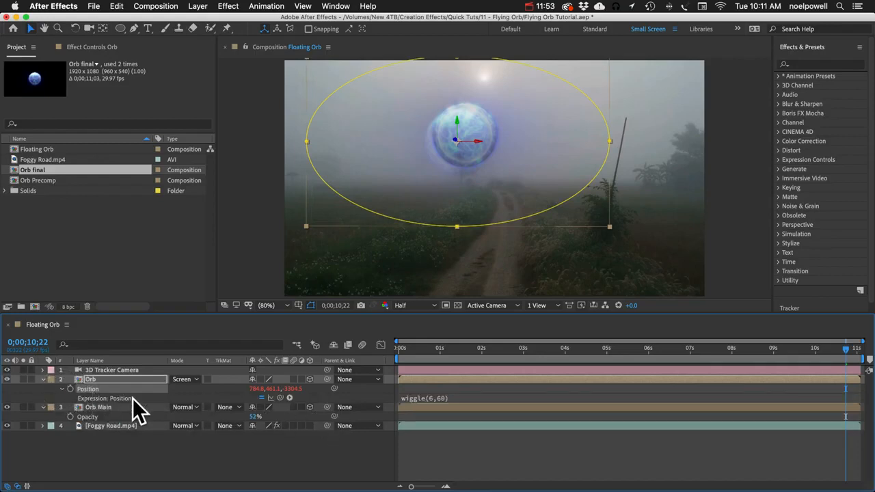
- Replace the Orb layer's wiggle expression with thisComp.layer("Orb Main").transform.position, linking it to Orb Main, and preview the animation
mouse_move(334, 388)
left_mouse_down()
mouse_move(85, 387)
mouse_move(106, 391)
mouse_move(90, 417)
mouse_move(332, 390)
left_mouse_up()
left_click(125, 415)
key("p")
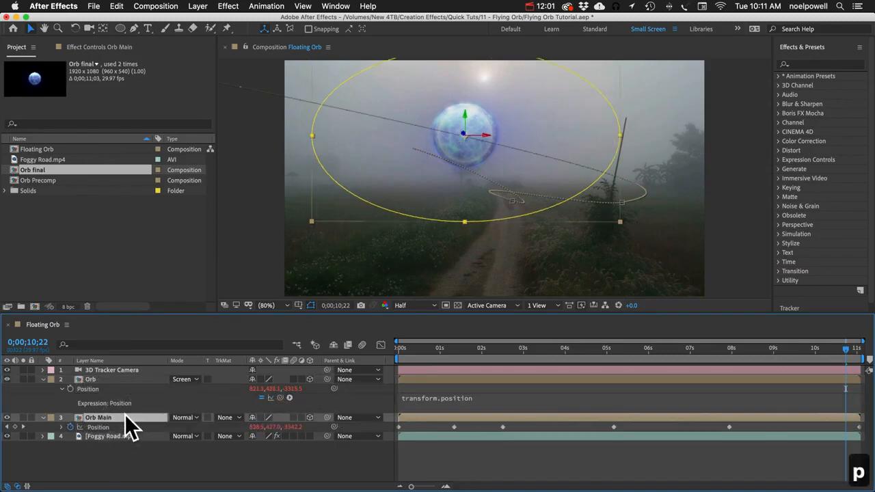
left_click_drag(334, 388, 117, 426)
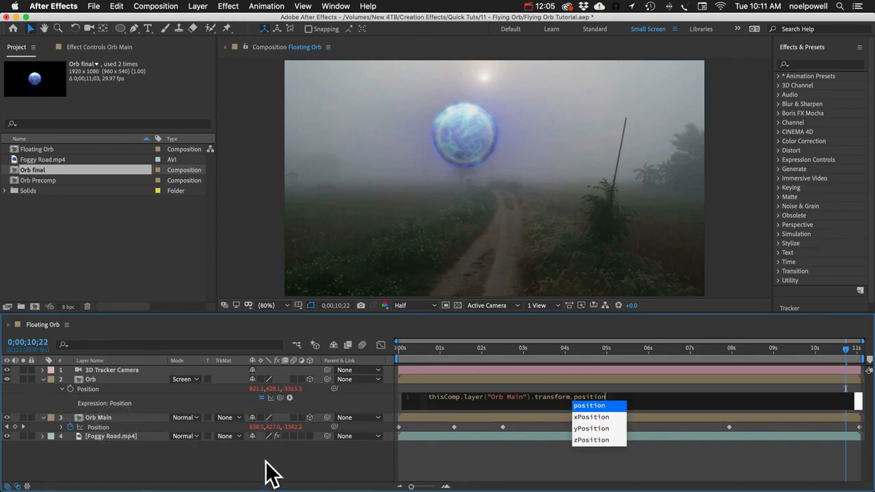
left_click(92, 416)
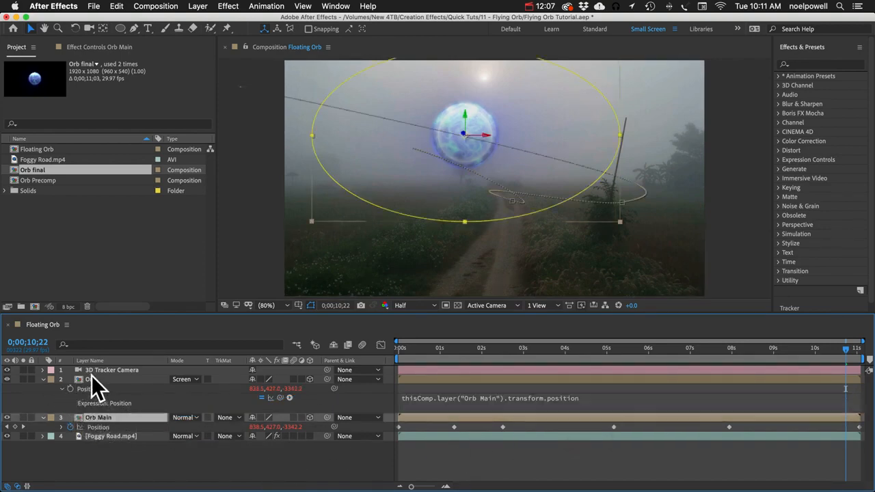
left_click(92, 379)
key("space")
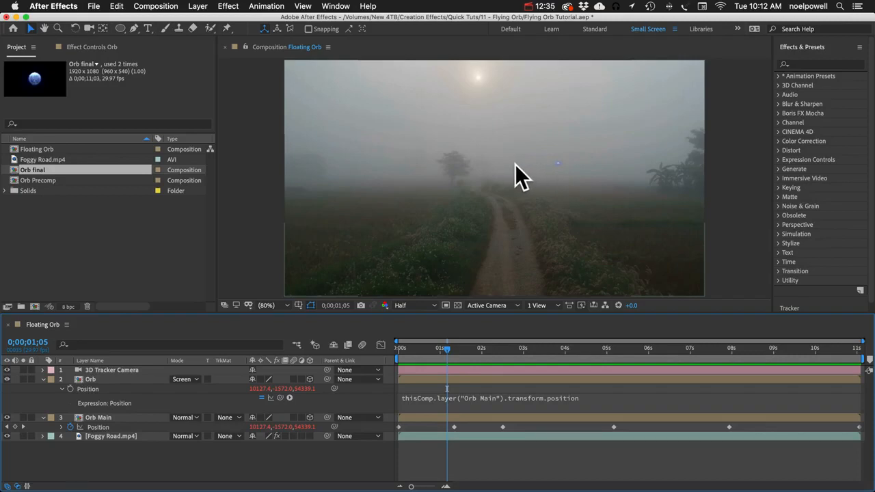
- Create a null object above the Orb layer, make it a 3D layer and reveal its Position
left_click(91, 380)
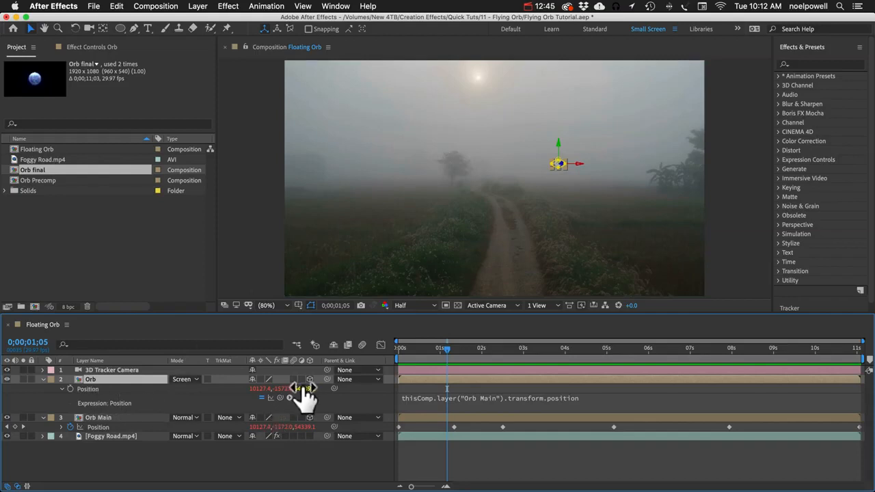
left_click(197, 6)
mouse_move(198, 19)
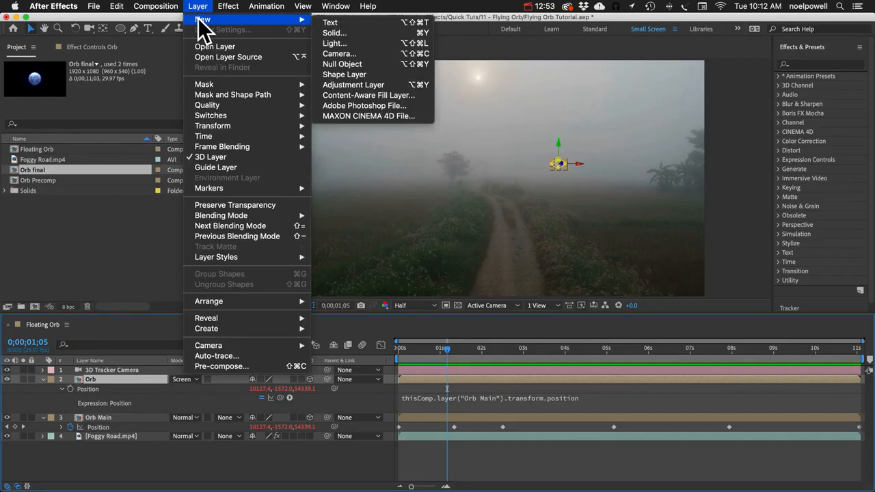
left_click(337, 64)
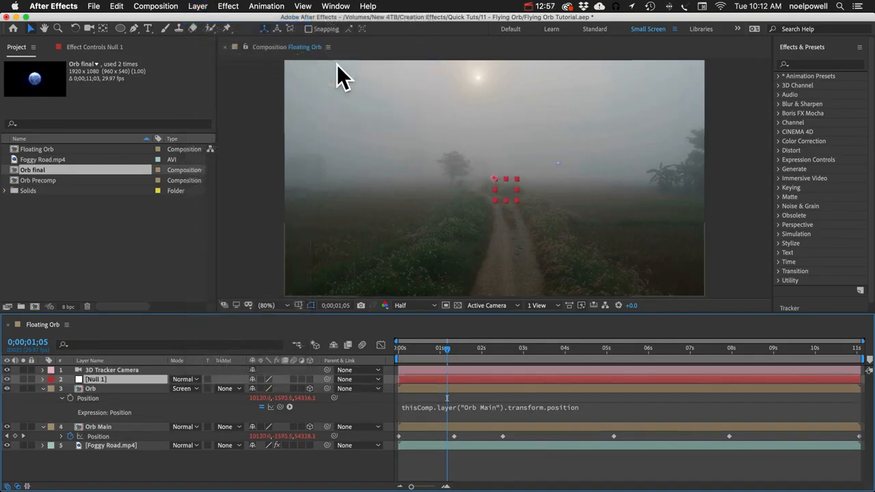
left_click(310, 379)
key("p")
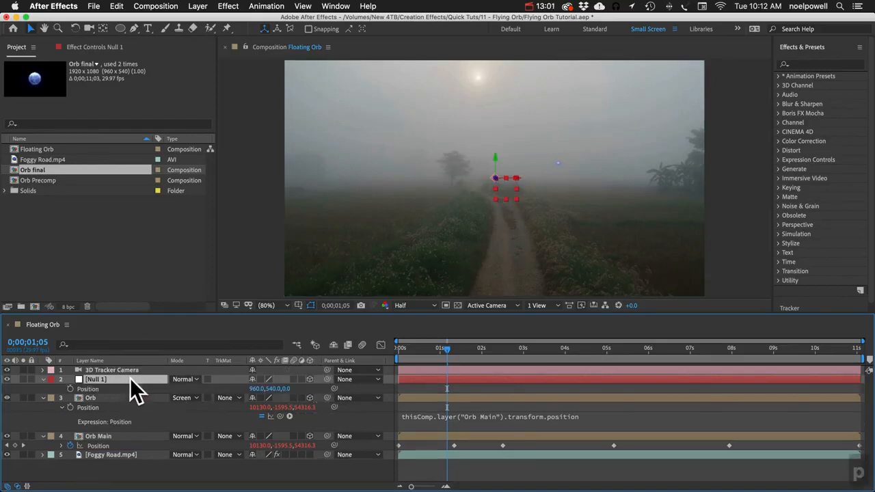
- Link the null's position to the Orb Main layer's position with an expression and collapse the layer properties
left_click(70, 390, "alt")
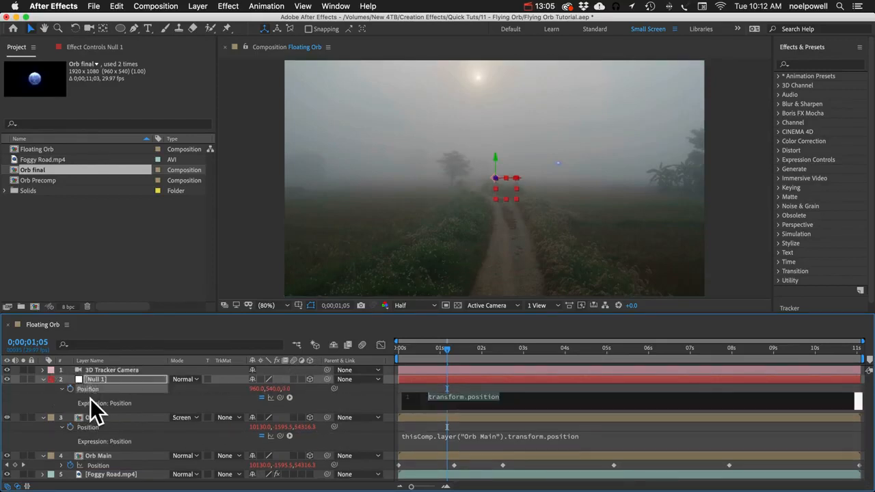
left_click_drag(332, 391, 100, 465)
left_click(205, 402)
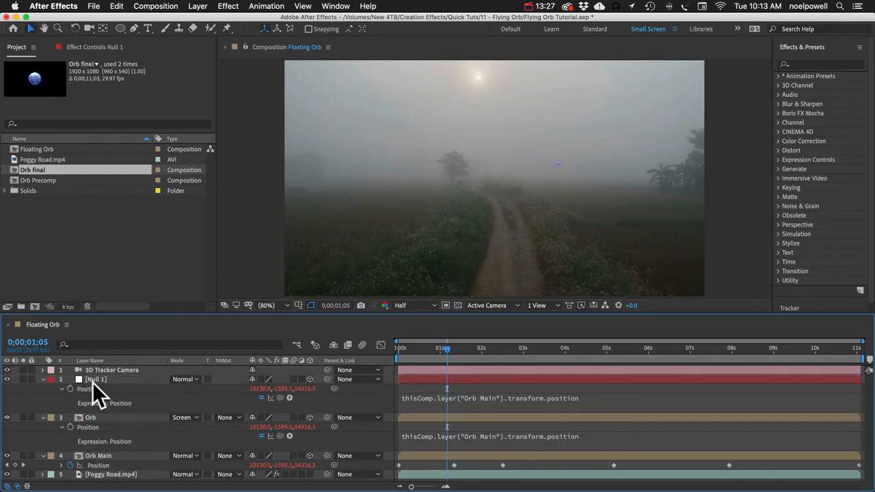
left_click(91, 381)
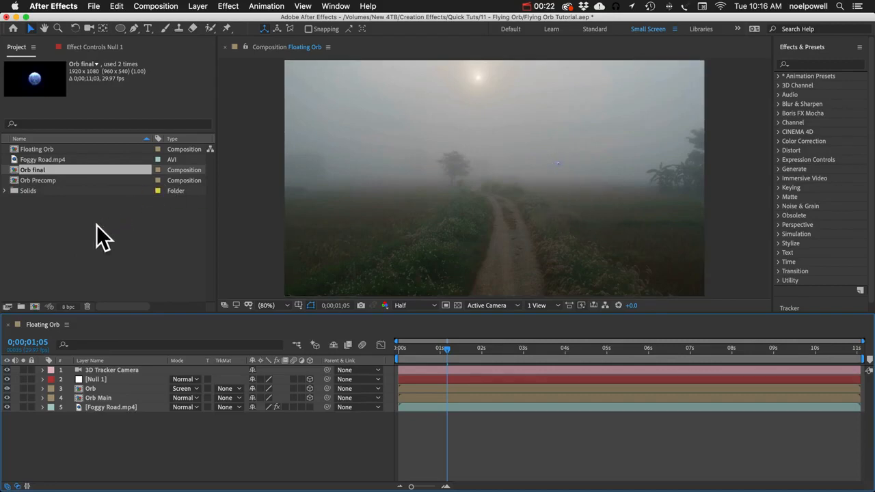
- Create a black 1920 × 1080 px solid named Lens Flare
left_click(197, 7)
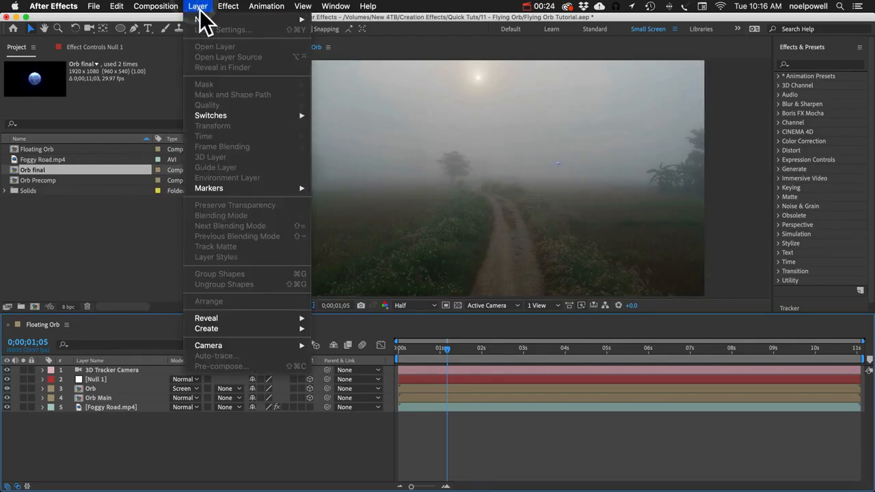
mouse_move(285, 20)
left_click(352, 33)
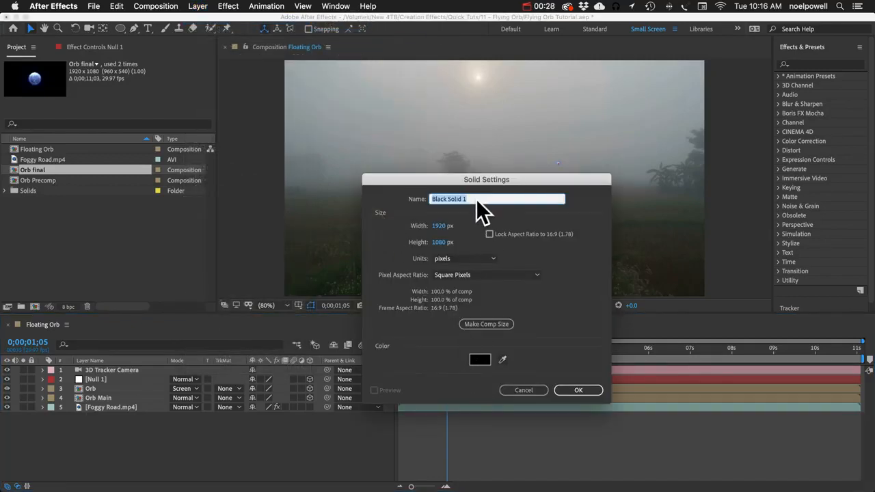
type("Lens Flare")
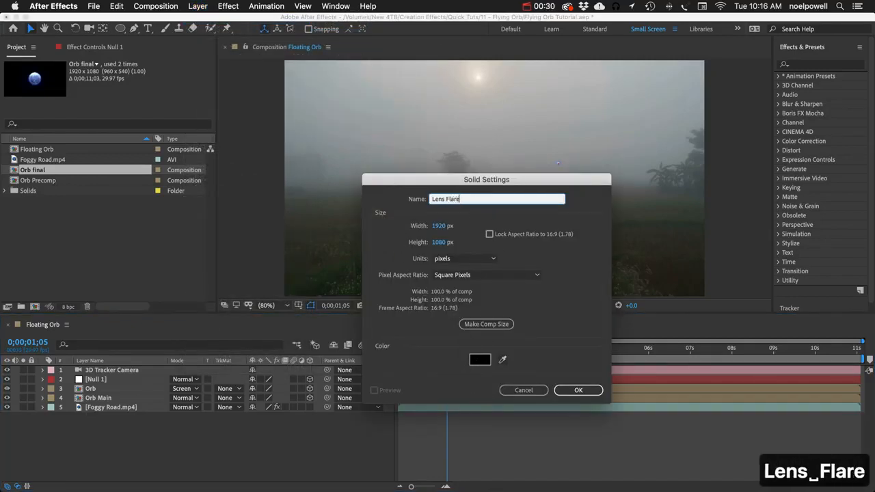
key("Return")
- Search the effects for "lens" to find Lens Flare for the new solid
left_click(807, 64)
type("lens")
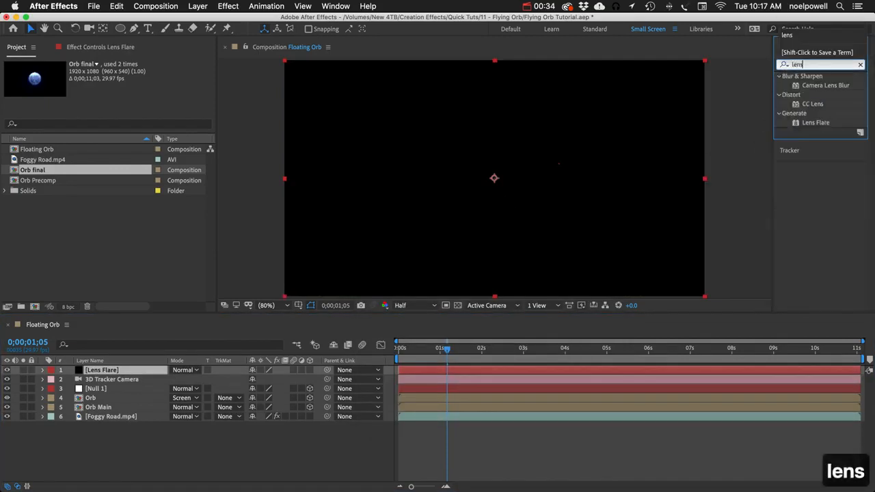
- Apply the Lens Flare effect to the Lens Flare layer and set the layer's blending mode to Screen
type(" flare")
left_click_drag(830, 92, 574, 150)
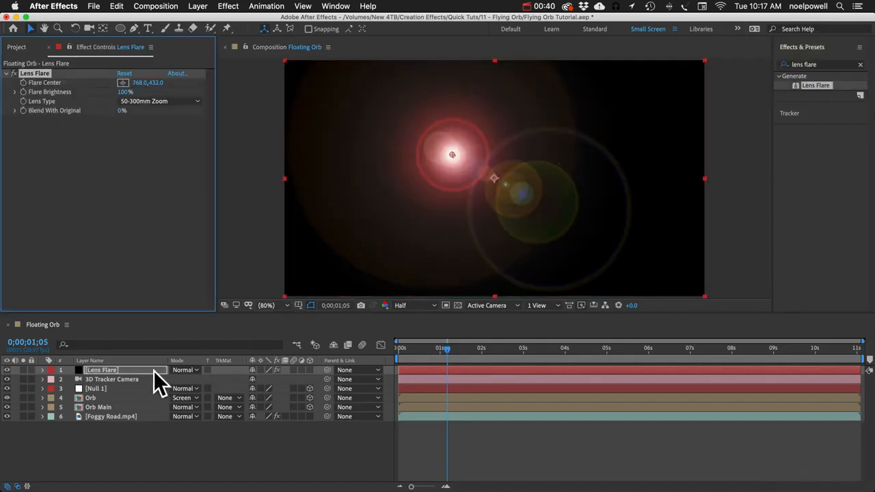
left_click(178, 371)
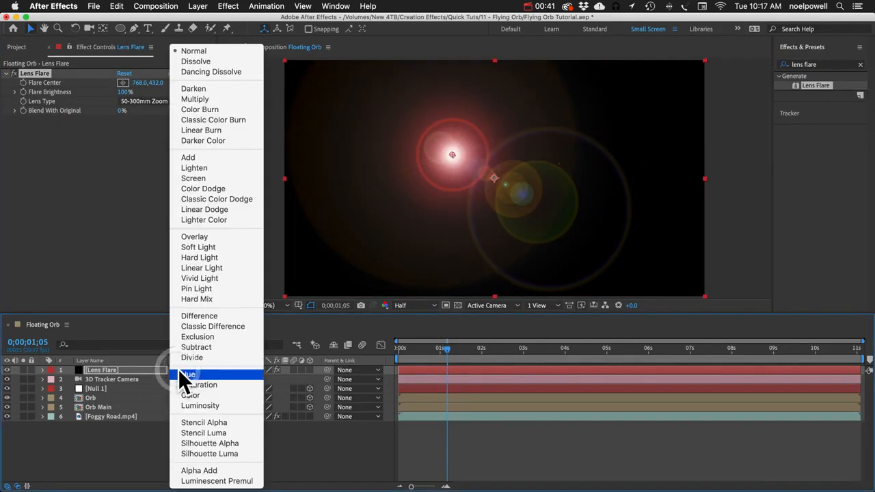
left_click(182, 178)
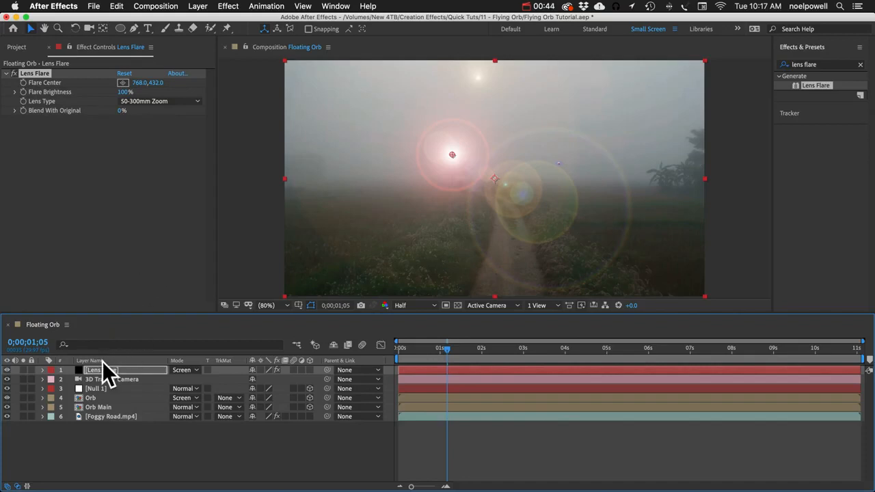
- Set the flare's lens type to 35mm Prime
left_click(145, 101)
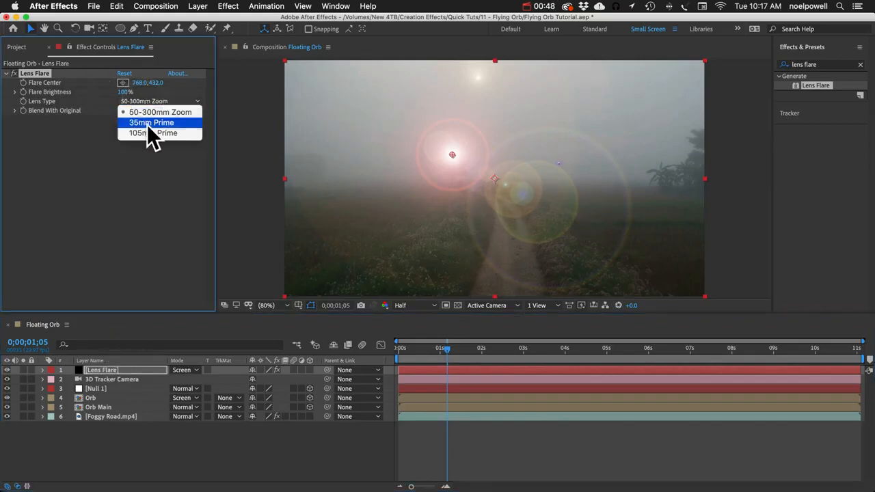
left_click(147, 122)
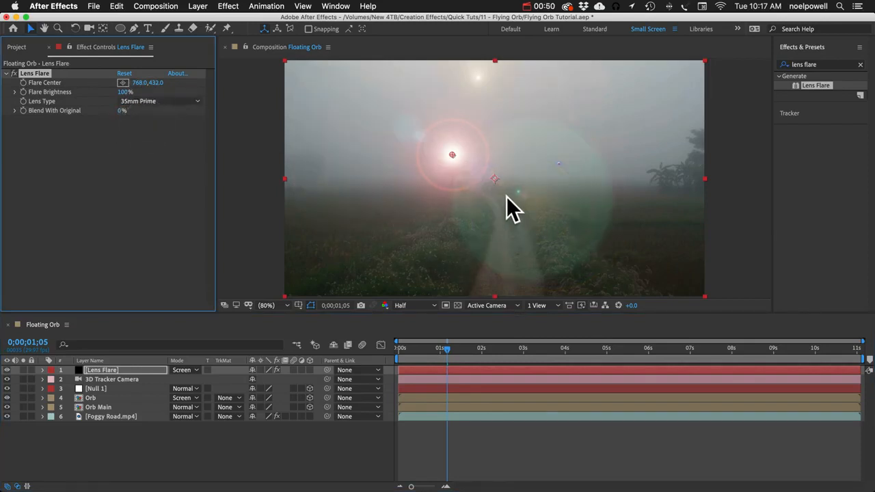
- Add an expression to the effect's Flare Center and link it to the Position property of the Null 1 layer
key("e")
left_click(62, 380)
left_click(104, 390)
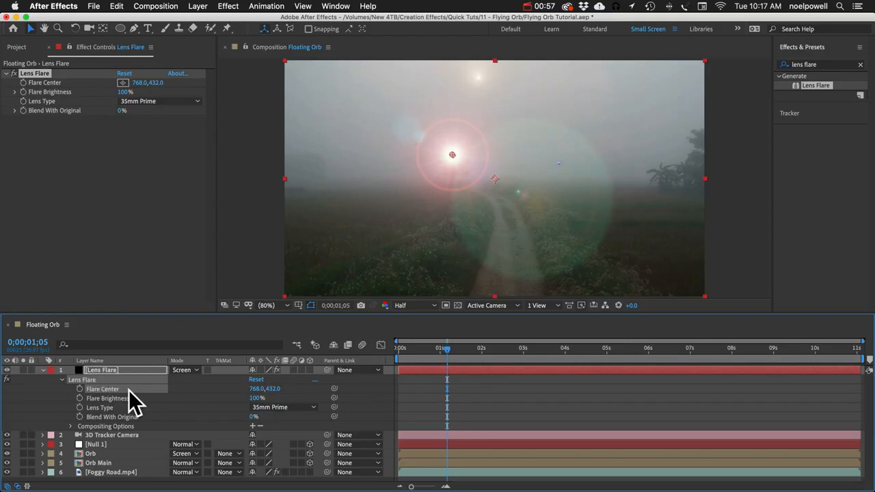
left_click(81, 388, "alt")
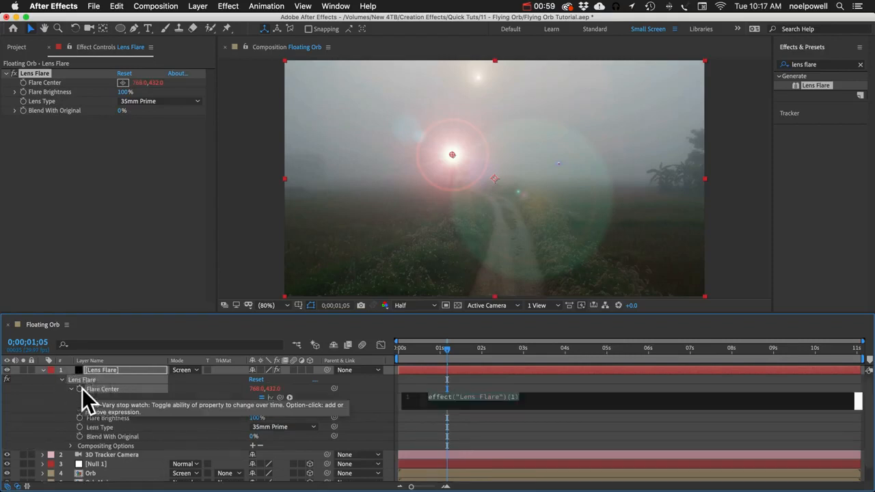
left_click(93, 465)
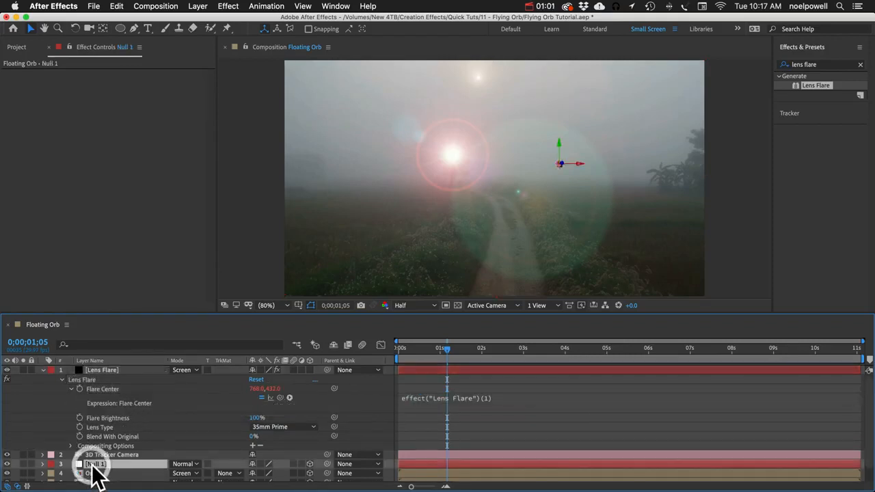
key("p")
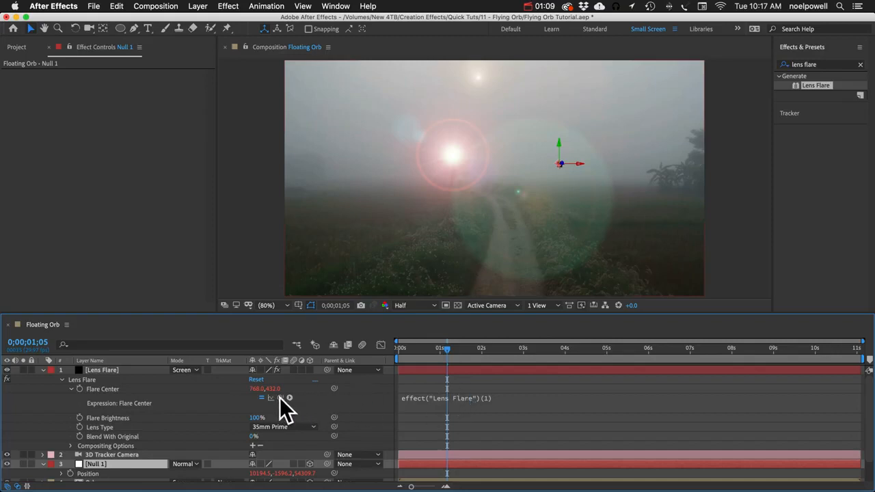
left_click_drag(279, 397, 93, 473)
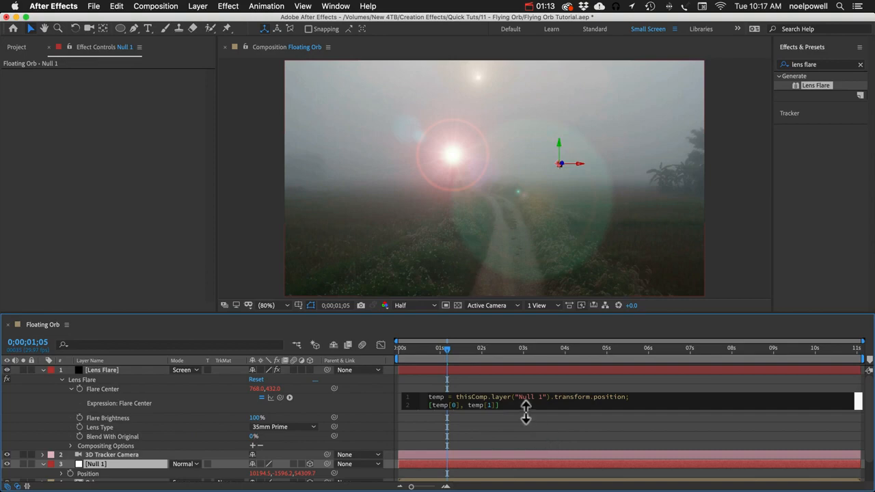
- Edit the first line of the Flare Center expression to read p = thisComp.layer("Null 1");
left_click_drag(527, 418, 528, 436)
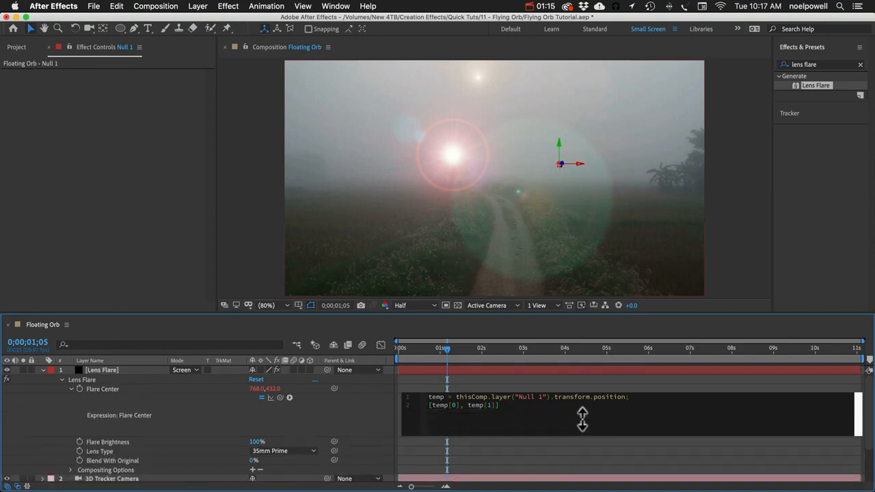
left_click(438, 397)
type("p")
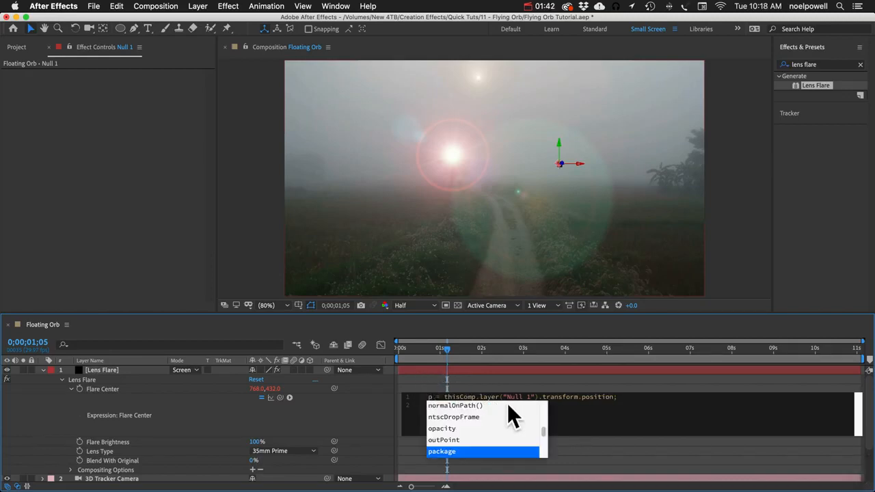
left_click_drag(540, 395, 612, 398)
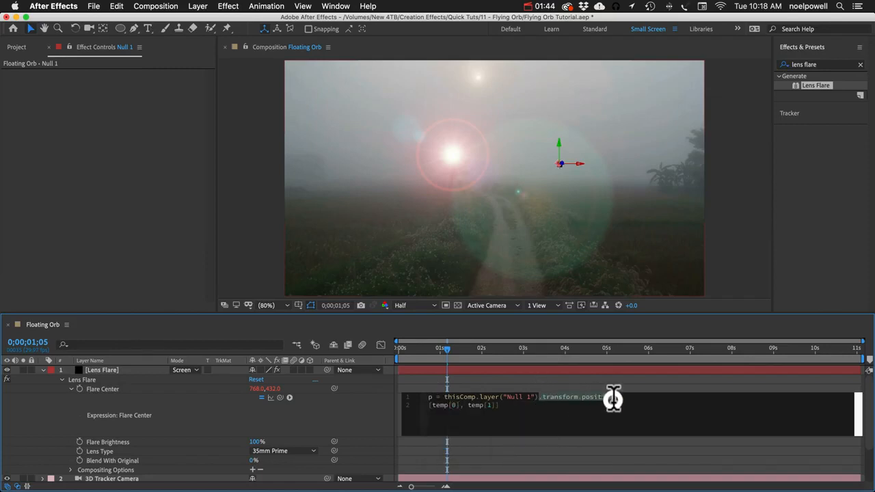
type(";")
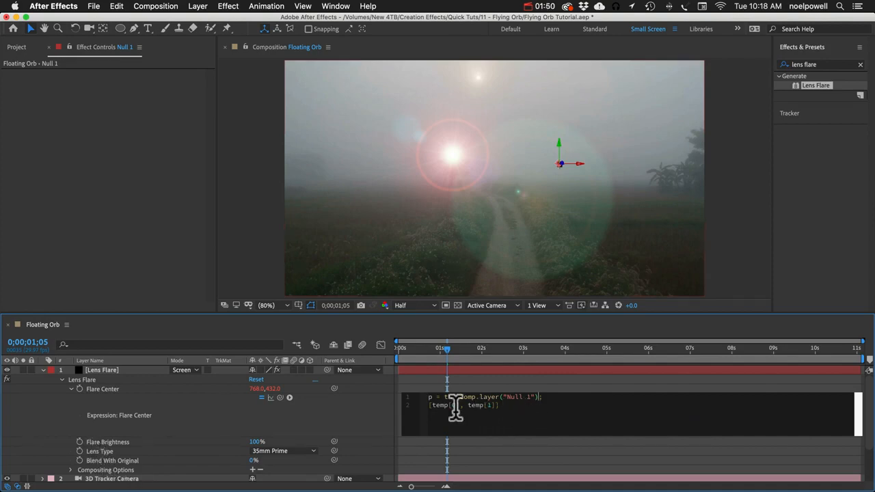
- Replace the second line of the Flare Center expression with p.toComp(p.anchorPoint); and apply the expression
left_click_drag(509, 410, 384, 410)
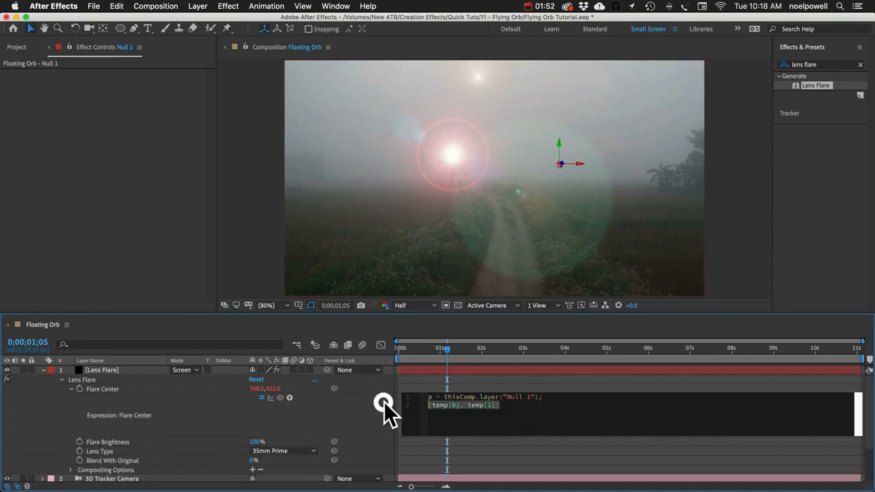
type("p")
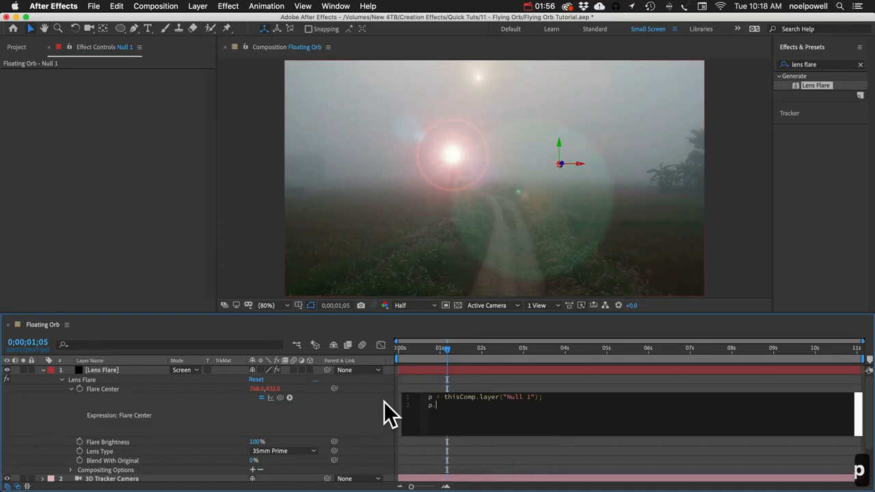
type(".to")
key("Return")
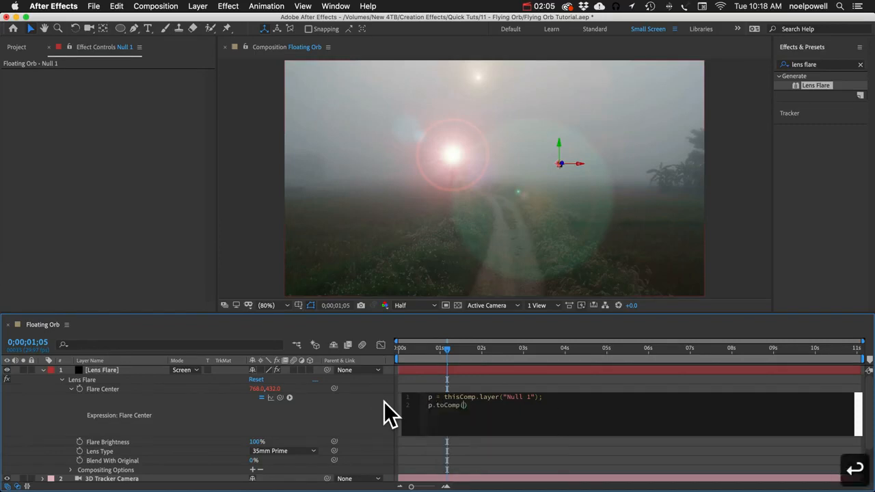
type("p")
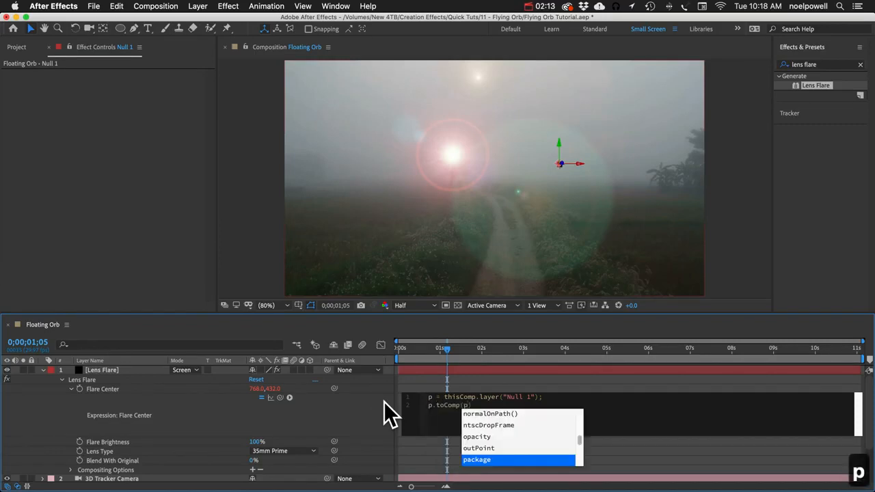
type(".ancho")
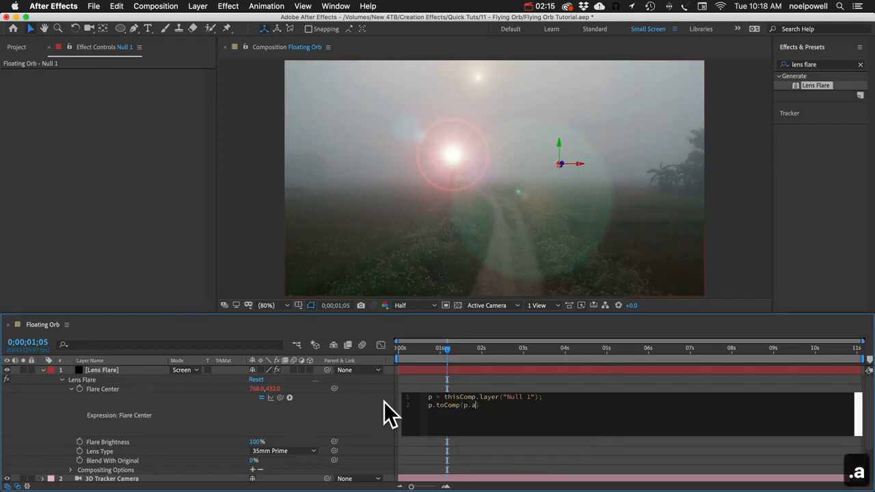
key("Return")
key("Right")
type(";")
left_click(364, 408)
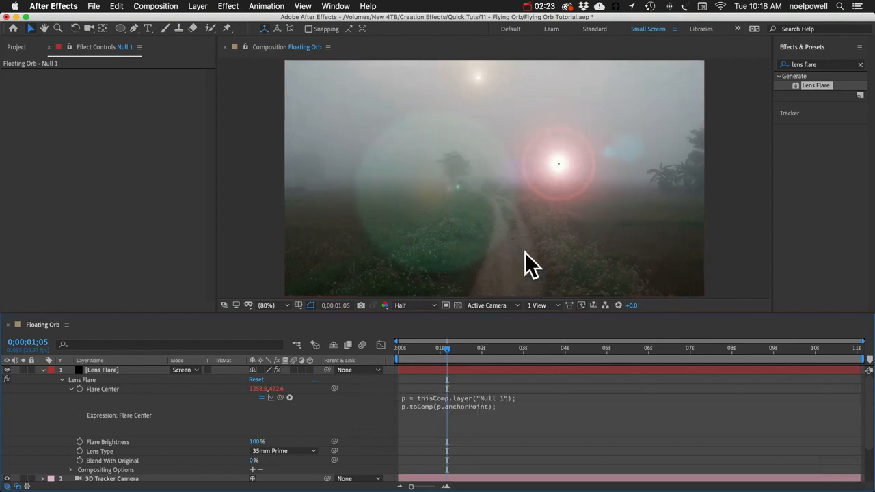
- Set a Flare Brightness keyframe of 15% at the start of the composition
left_click_drag(446, 348, 370, 377)
left_click(71, 388)
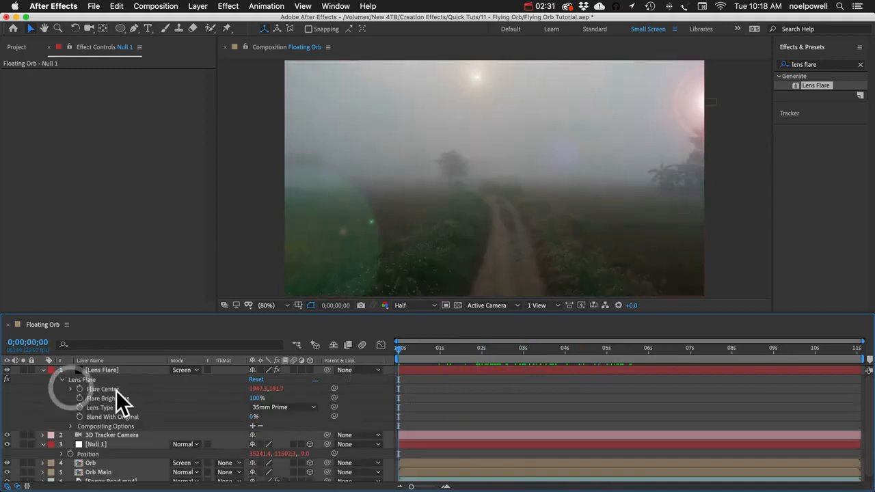
left_click(108, 399)
left_click(79, 398)
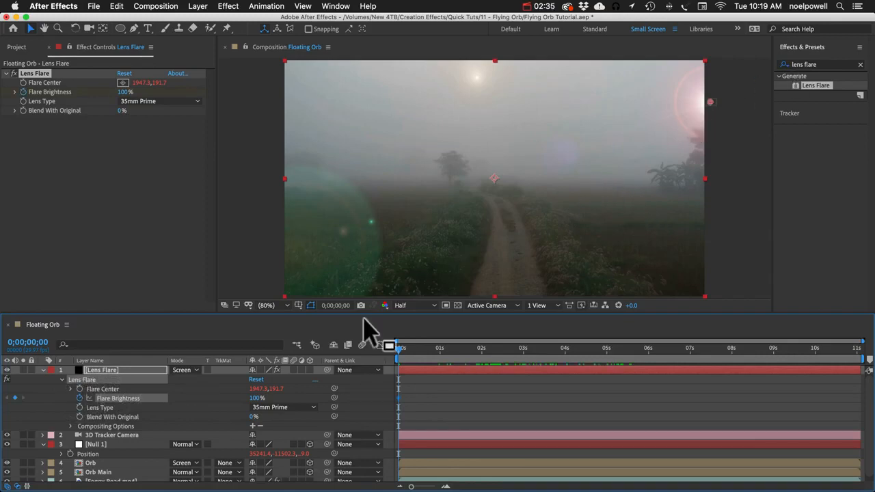
left_click(259, 400)
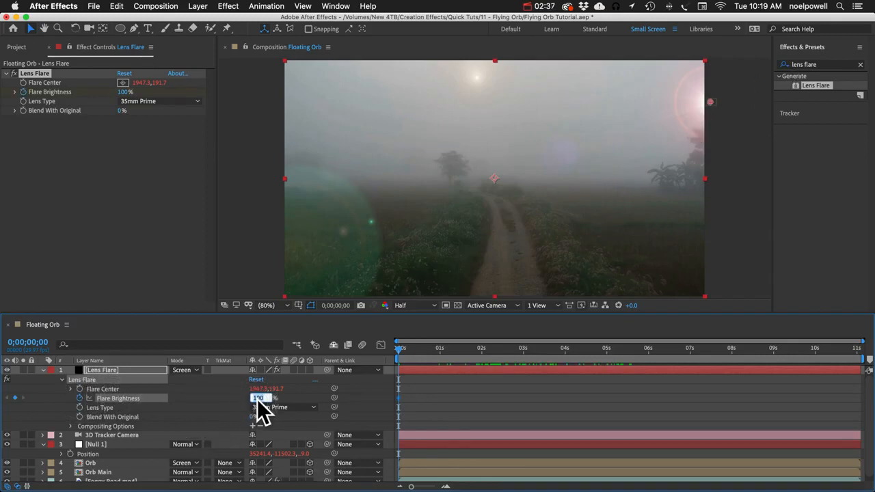
type("15")
key("Return")
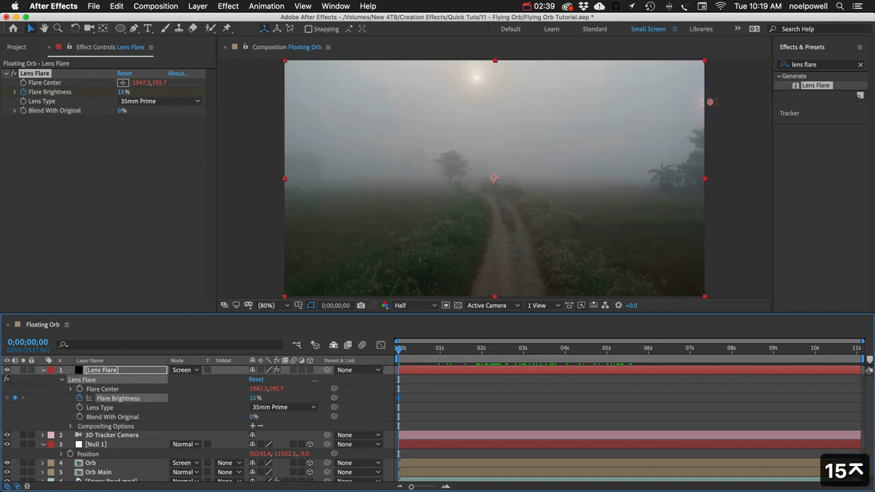
- Add a Flare Brightness keyframe of 110% at 0;00;10;07
left_click(825, 350)
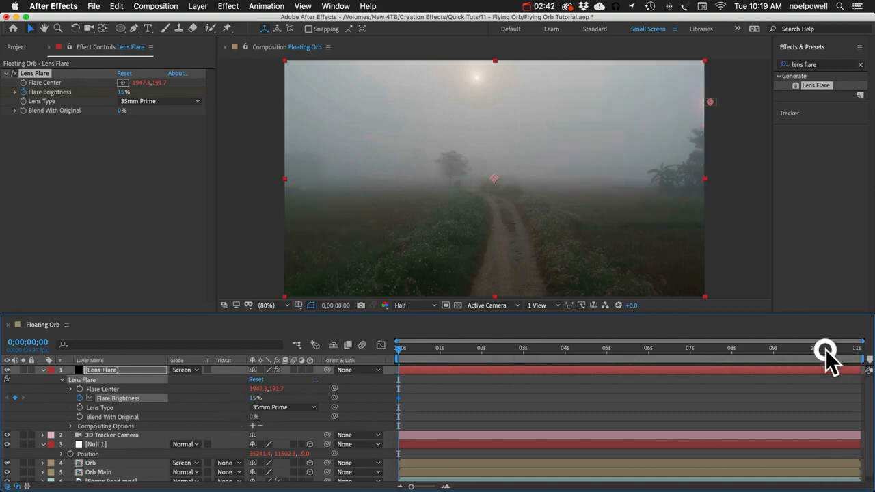
left_click_drag(254, 399, 302, 401)
left_click(258, 399)
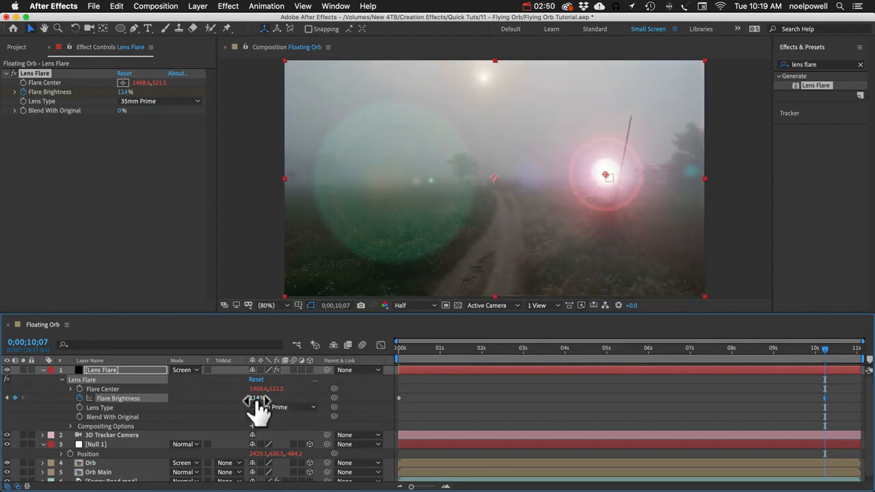
type("110")
key("Return")
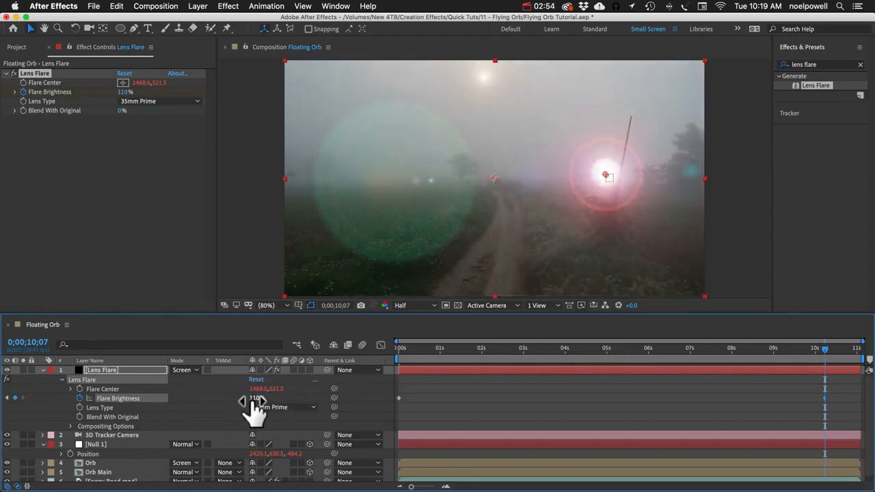
- Add the expression wiggle(5,30) to Flare Brightness so the flare flickers
left_click(80, 397, "alt")
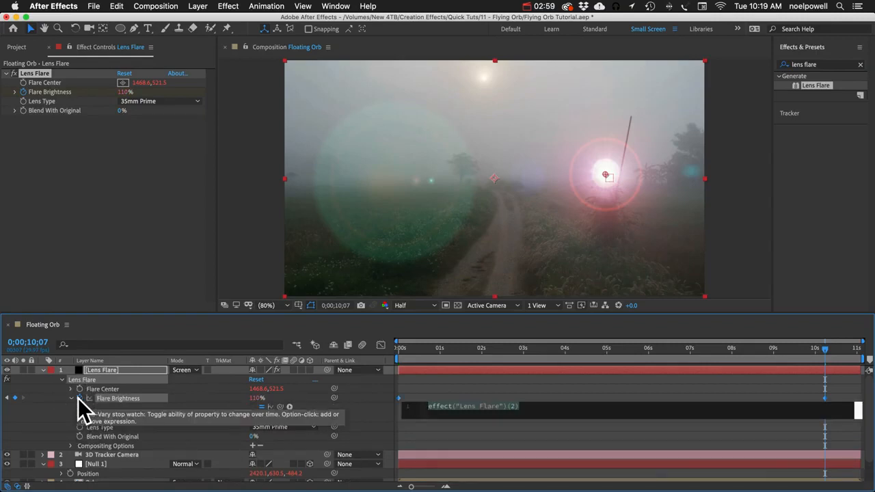
type("wiggle(5")
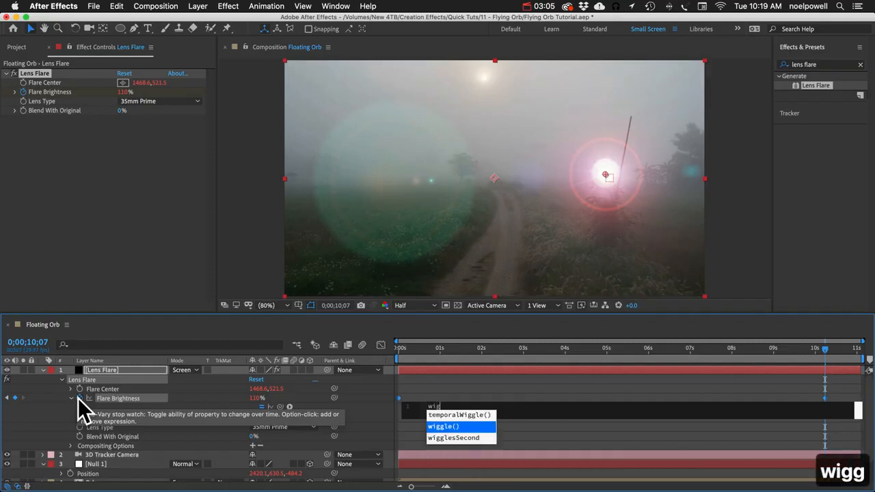
type(",")
key("BackSpace")
type("30")
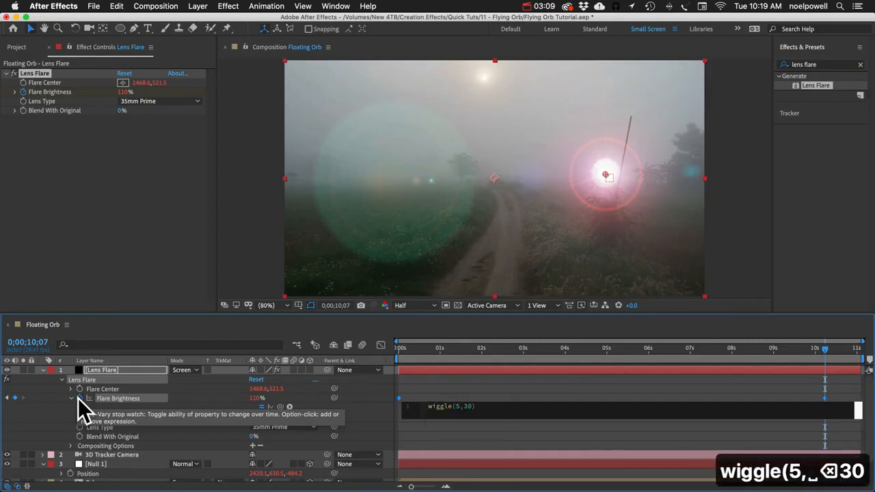
left_click(219, 418)
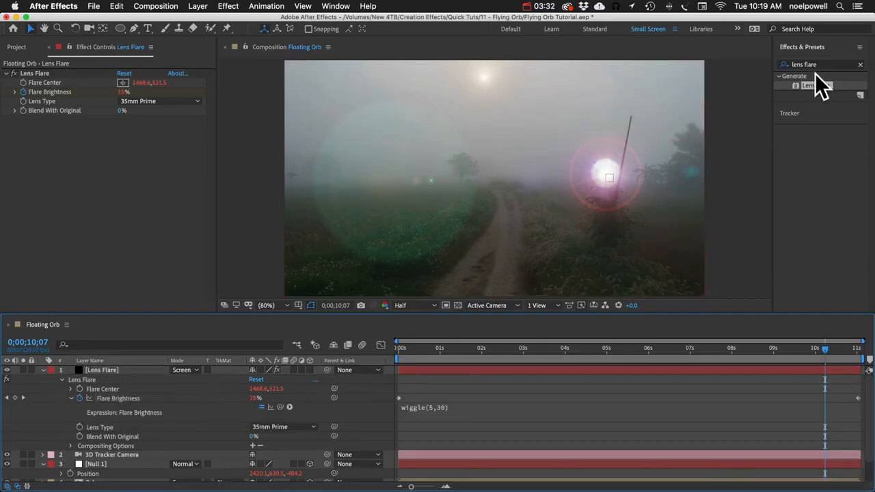
- Find the Tritone effect and apply it to the Lens Flare layer below the Lens Flare effect
left_click_drag(818, 65, 712, 33)
type("trito")
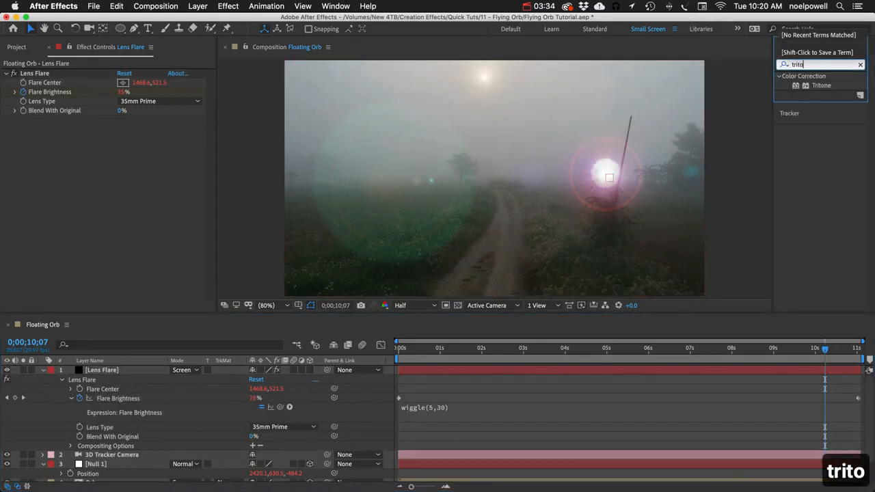
left_click_drag(817, 85, 45, 196)
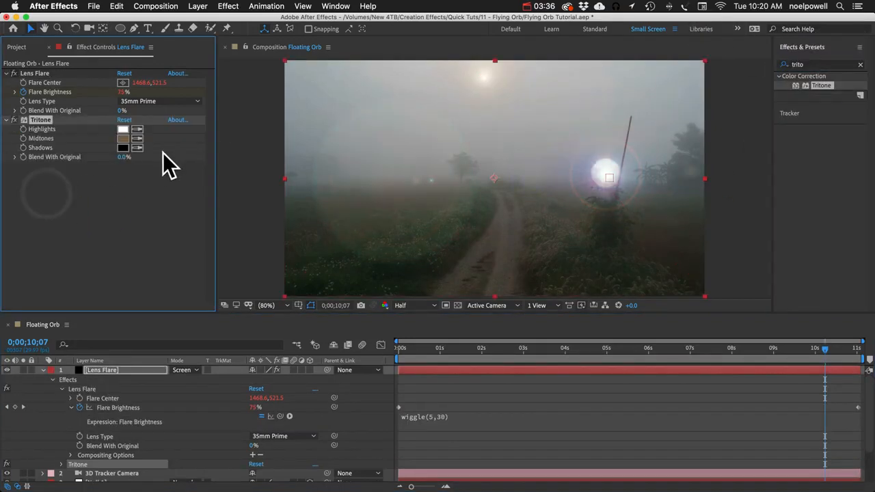
- Change the Tritone effect's Midtones color to blue 1E4ABD on the Lens Flare layer
left_click(123, 139)
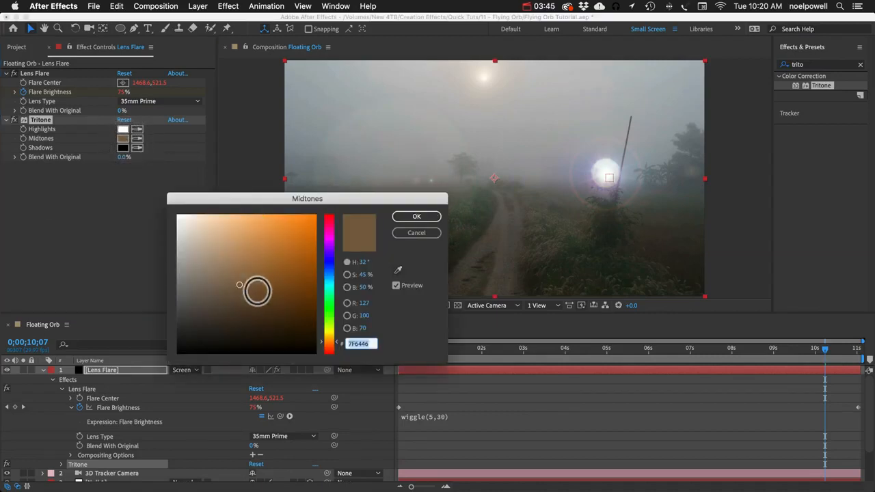
left_click_drag(329, 335, 326, 266)
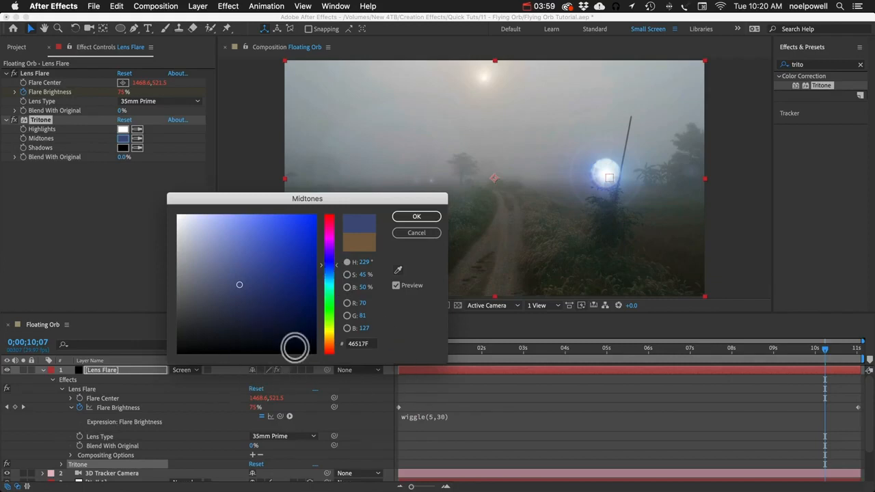
left_click(329, 326)
mouse_move(269, 278)
left_mouse_down()
mouse_move(285, 239)
mouse_move(314, 224)
left_mouse_up()
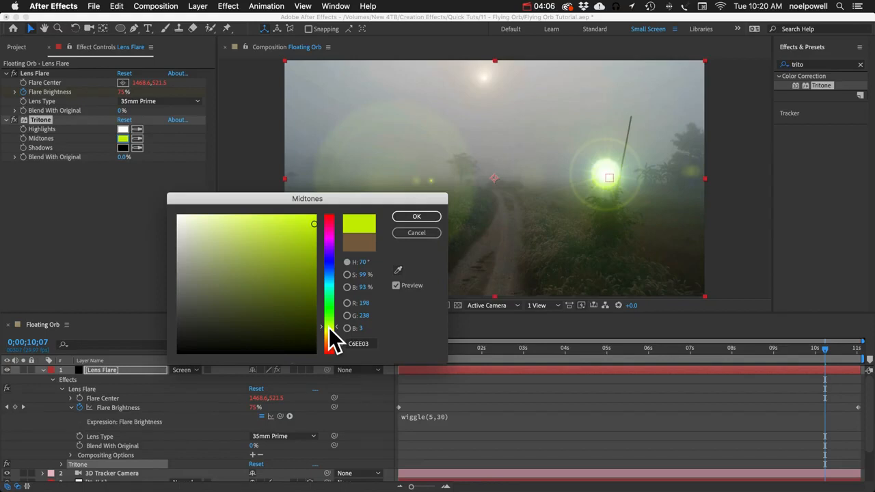
left_click_drag(329, 328, 329, 269)
left_click(263, 272)
mouse_move(263, 272)
left_mouse_down()
mouse_move(265, 264)
mouse_move(301, 263)
mouse_move(293, 251)
left_mouse_up()
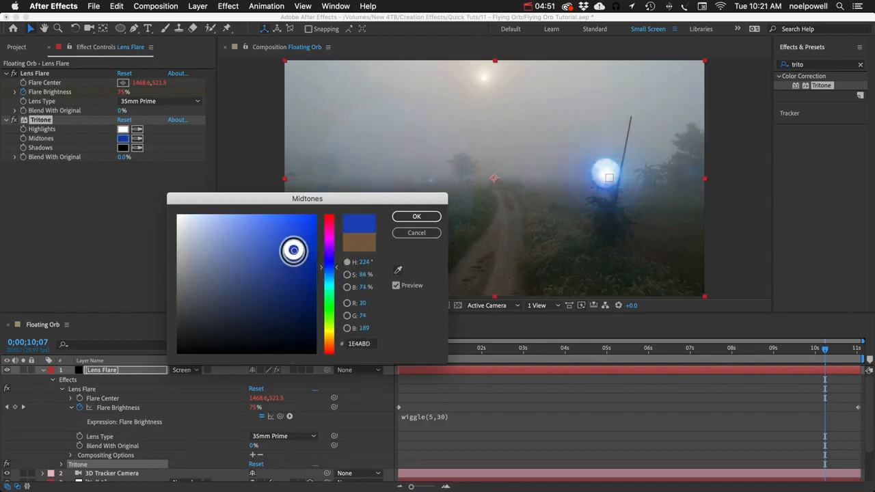
left_click(416, 215)
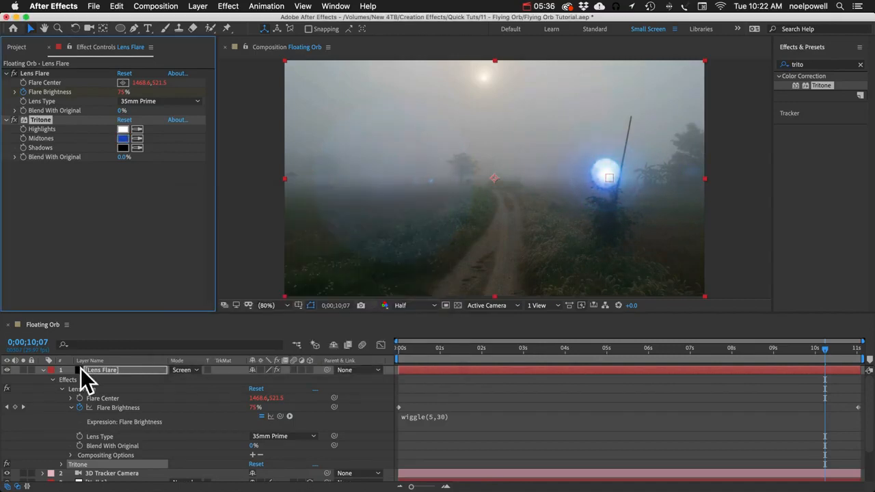
- Add an expression to the Lens Flare layer's Opacity that links it to the effect's Flare Brightness
key("space")
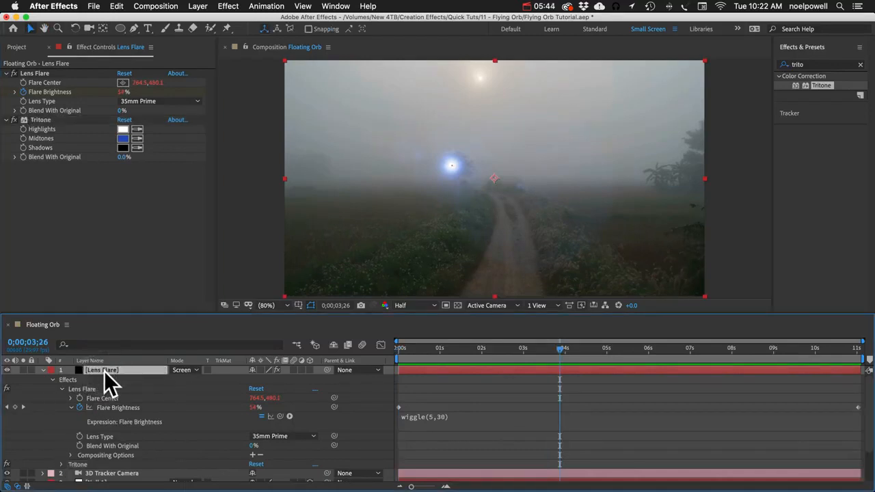
key("t")
left_click(71, 379, "alt")
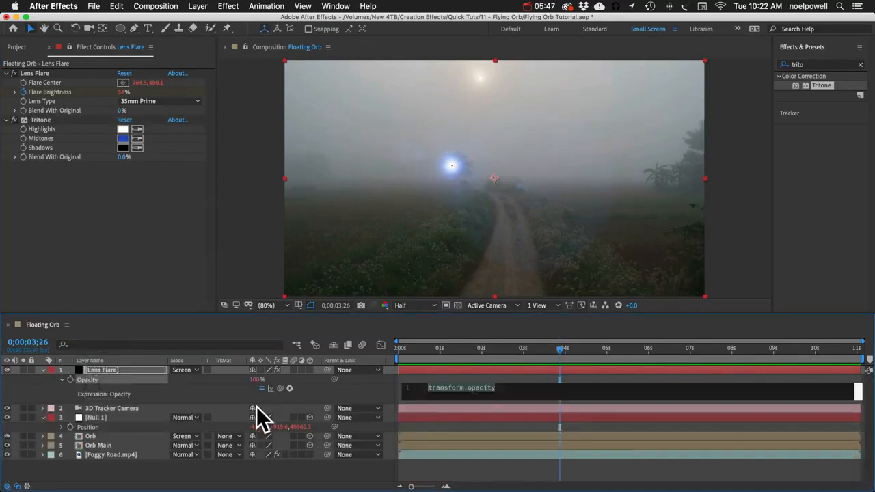
key("e")
key("e")
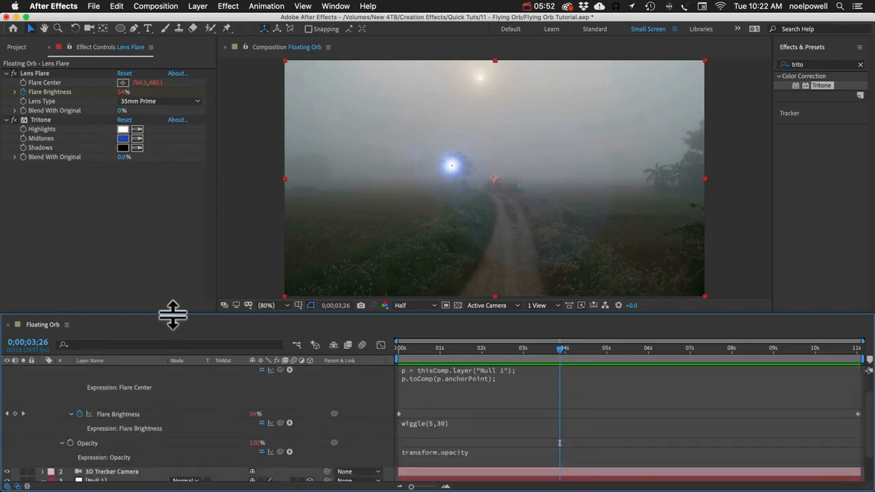
left_click_drag(171, 316, 180, 180)
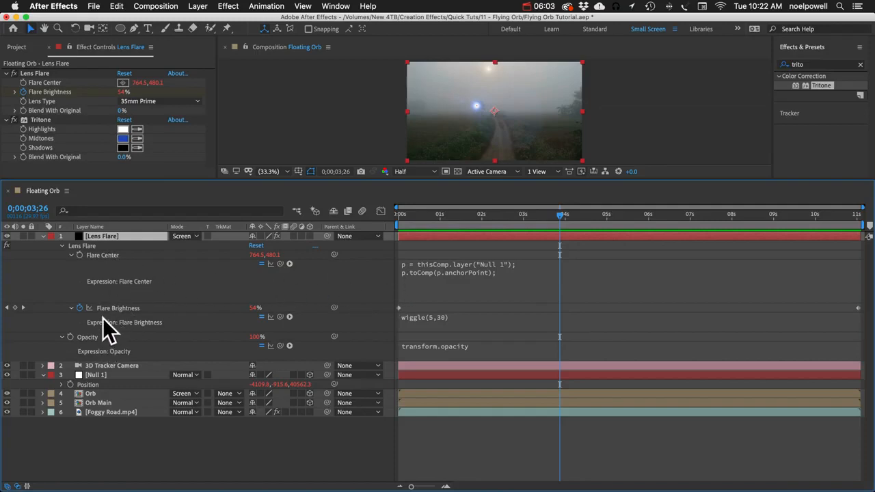
left_click(87, 337)
left_click_drag(279, 345, 112, 310)
left_click(373, 349)
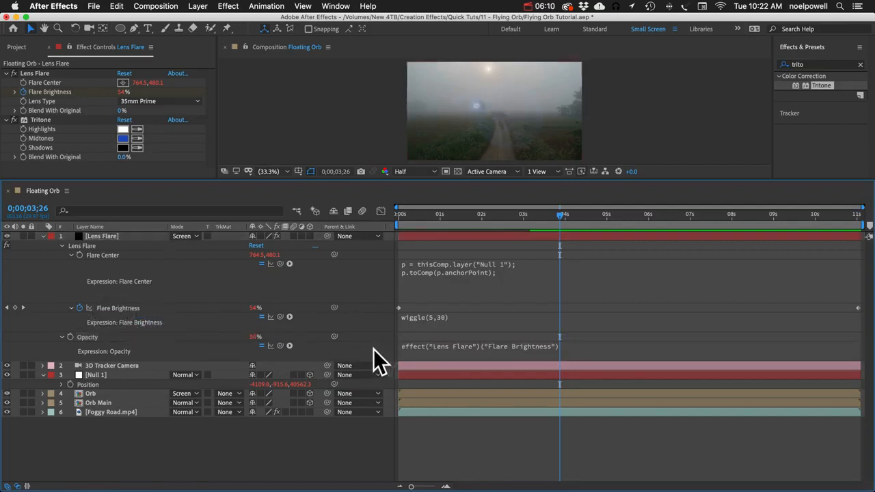
- Divide the Flare Brightness reference in the Lens Flare layer's Opacity expression by 1.5
left_click(528, 348)
left_click(612, 347)
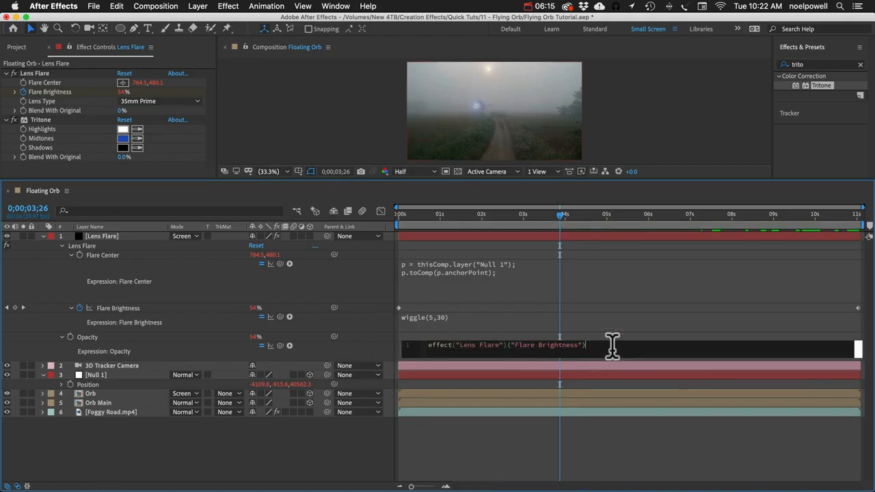
type("/")
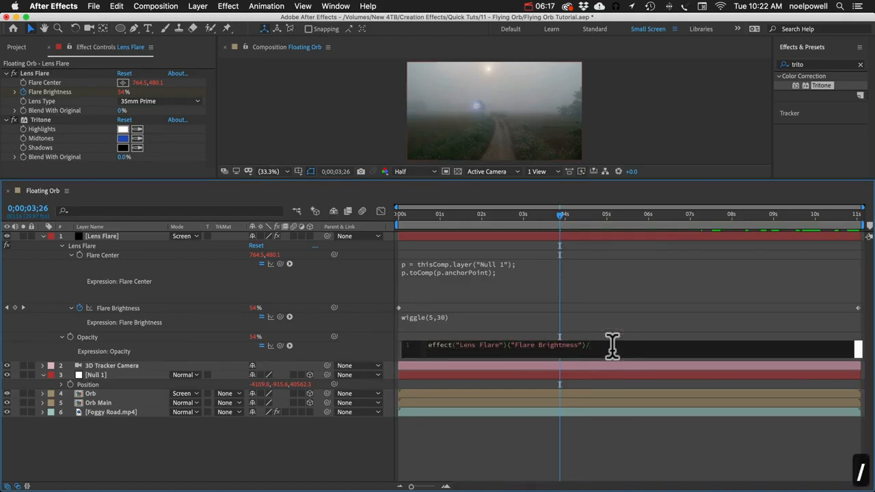
type("1.5")
left_click(610, 337)
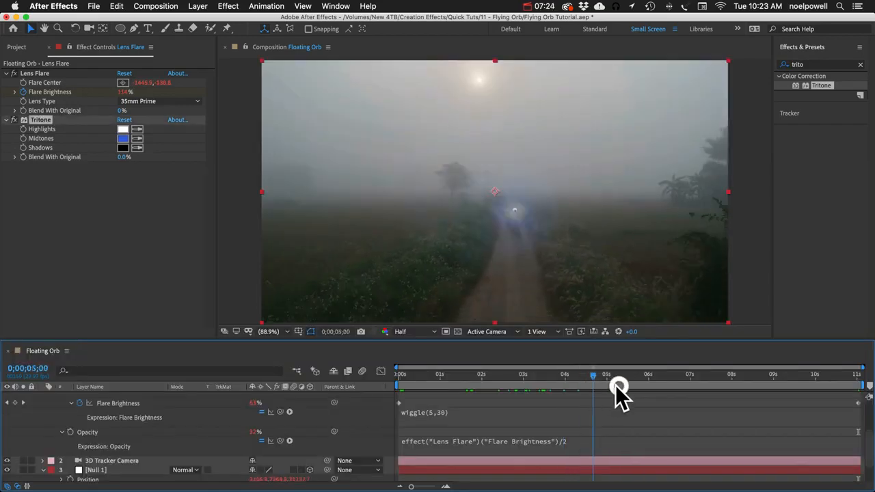
- Set Tritone's Blend With Original to 27% while viewing the flare at 0;00;06;04
left_click_drag(617, 390, 653, 390)
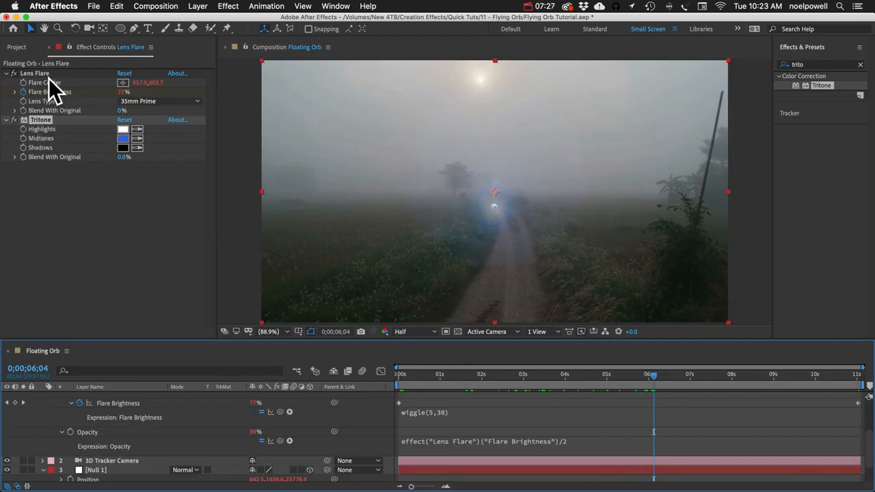
left_click_drag(123, 158, 140, 164)
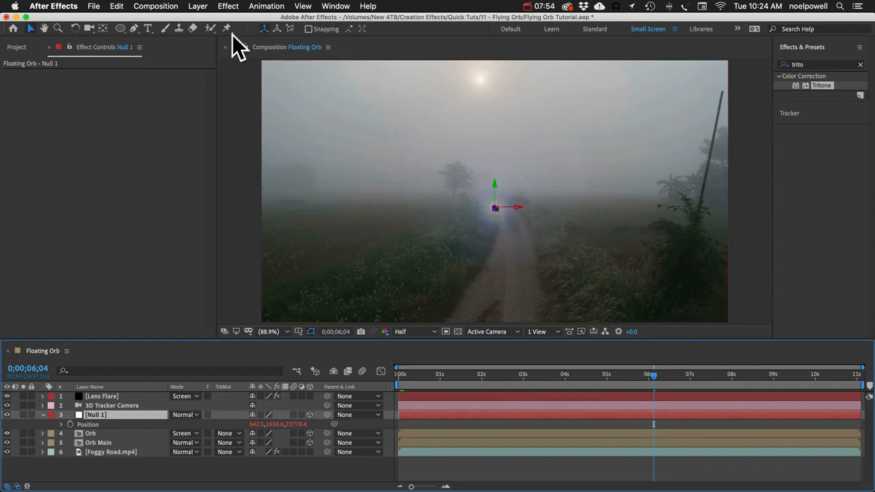
- Create a new solid layer colored blue 0051C0 above the Null 1 layer
left_click(205, 6)
mouse_move(212, 19)
left_click(336, 30)
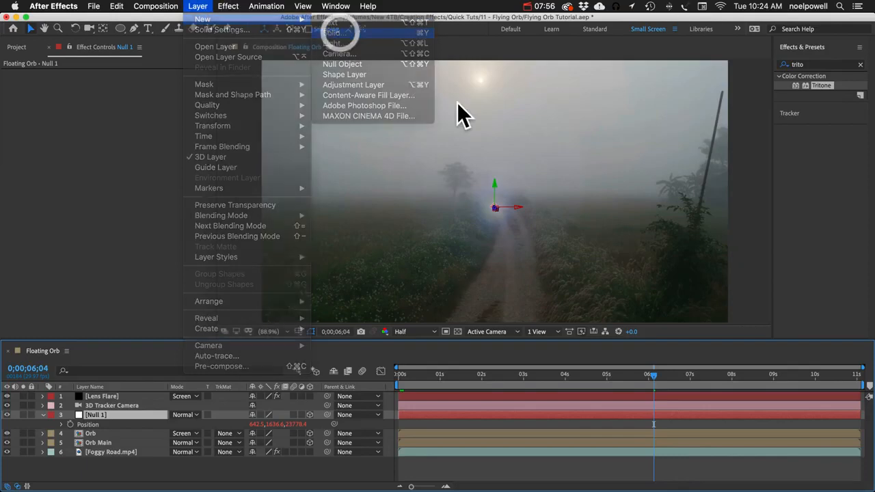
left_click(481, 359)
left_click(328, 270)
left_click(287, 226)
left_click_drag(287, 226, 315, 248)
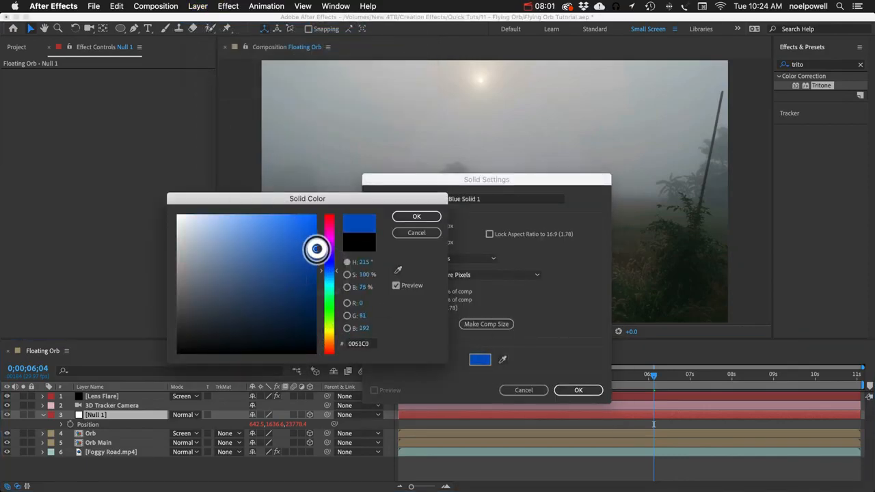
left_click(403, 216)
left_click(576, 390)
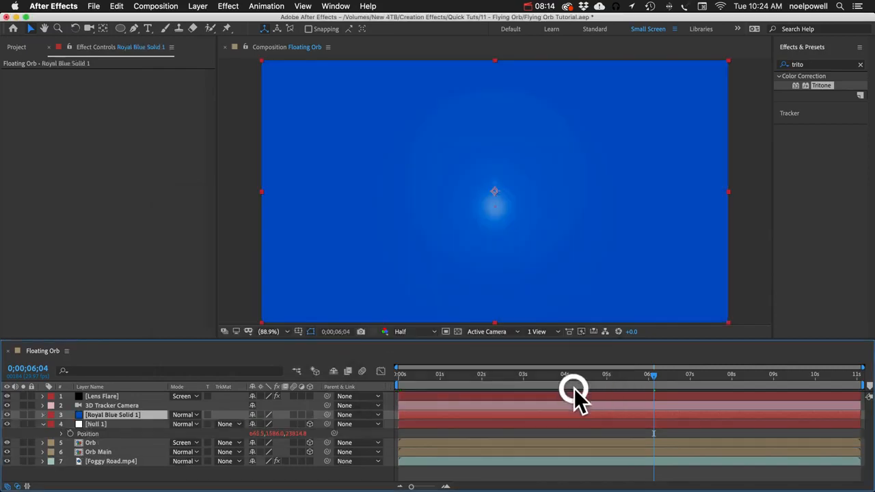
- Draw a very thin, wide elliptical mask from the center of the blue solid with the Ellipse tool
left_click(120, 28)
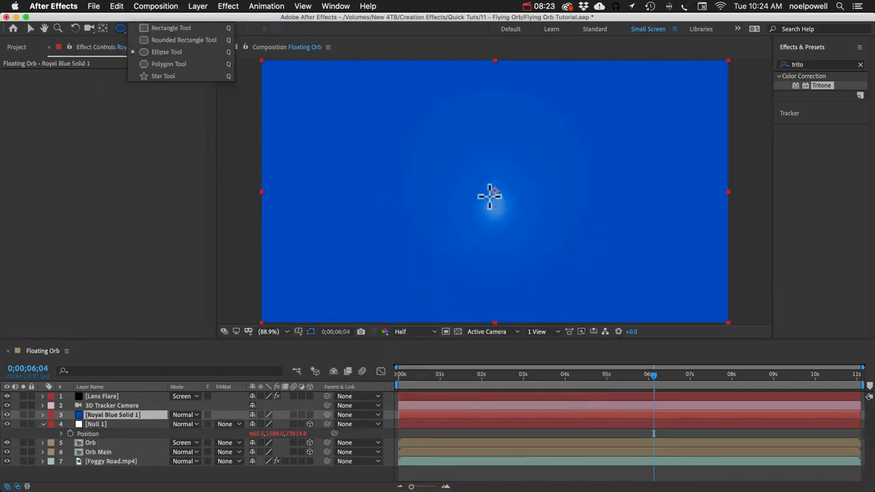
left_click_drag(494, 190, 313, 195)
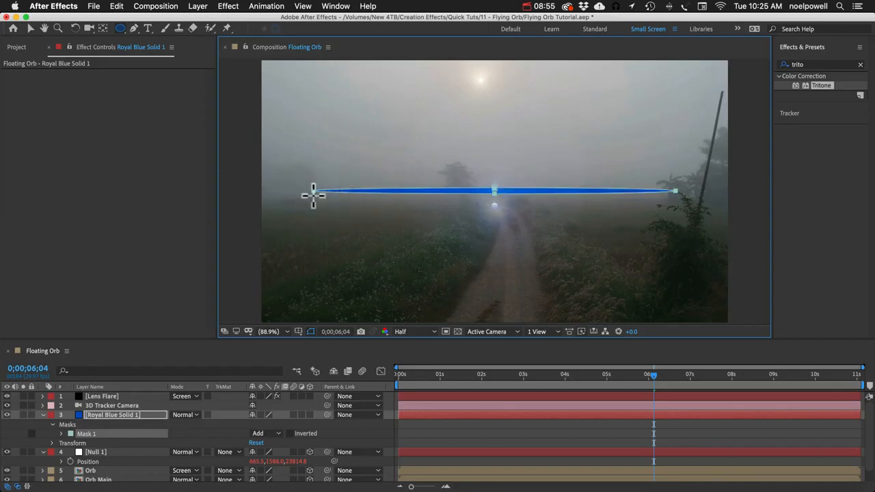
- Find the Gaussian Blur effect, apply it to the blue solid and set its Blurriness to 19.5
left_click(805, 64)
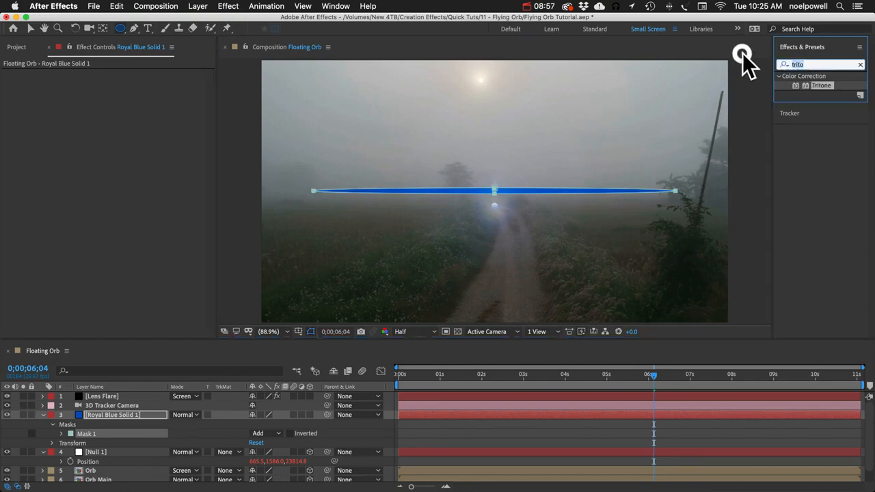
type("gais")
key("BackSpace")
key("BackSpace")
type("uss")
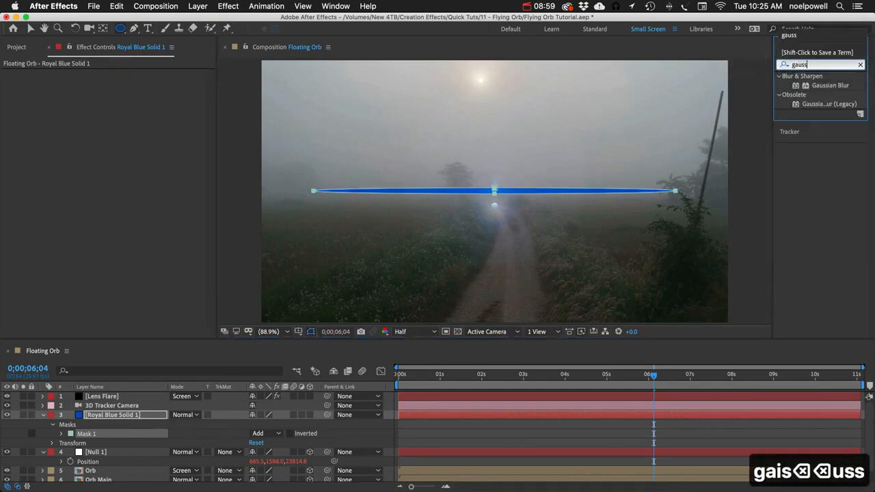
type("a")
key("BackSpace")
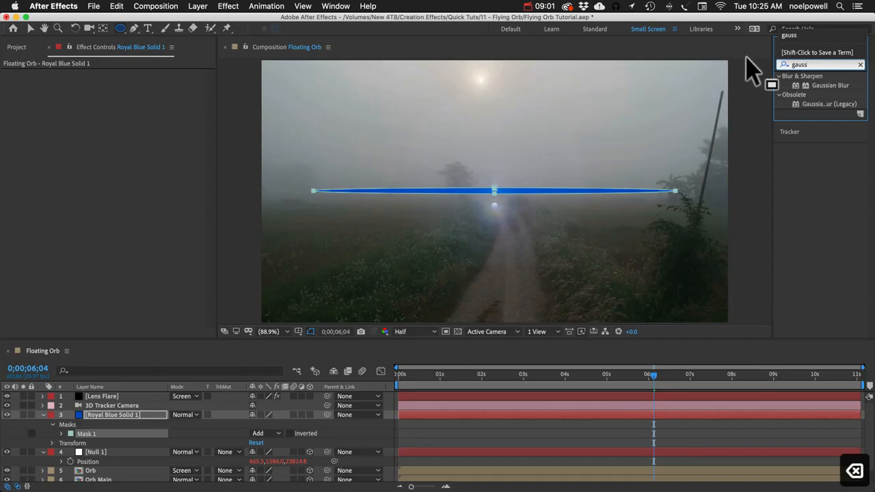
double_click(820, 86)
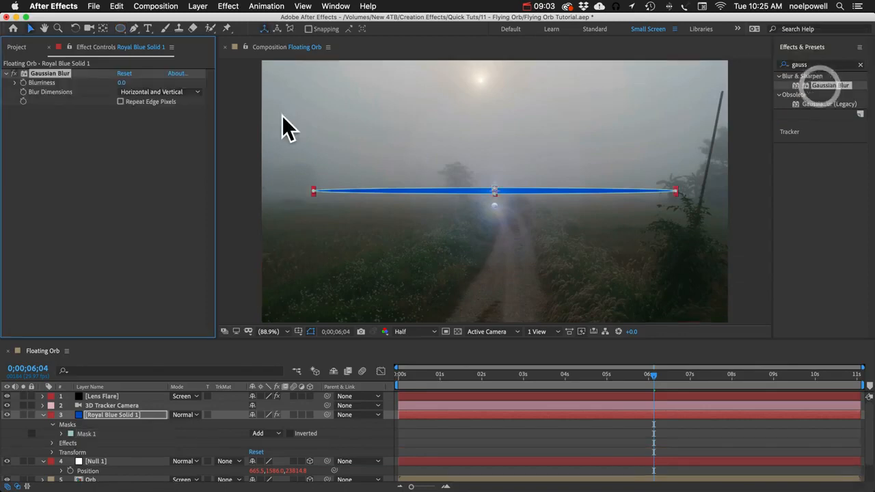
left_click_drag(122, 82, 234, 88)
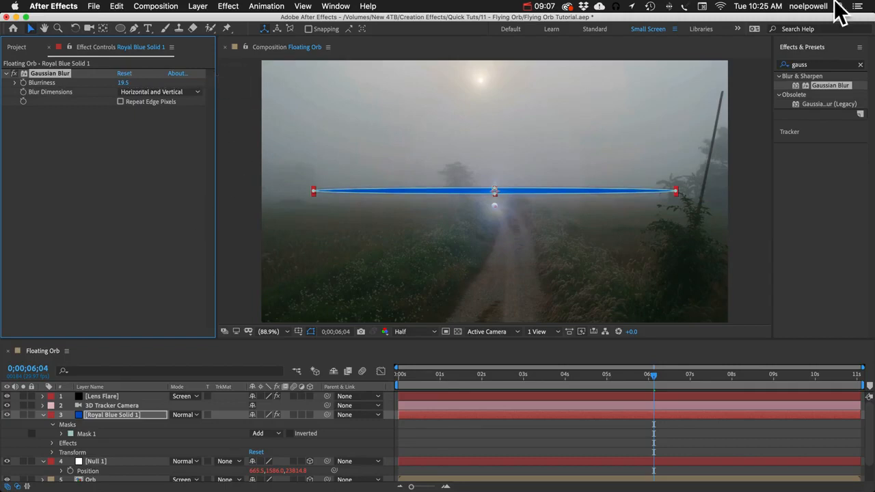
- Find the Directional Blur effect and apply it to the blue solid
left_click(816, 65)
type("direct")
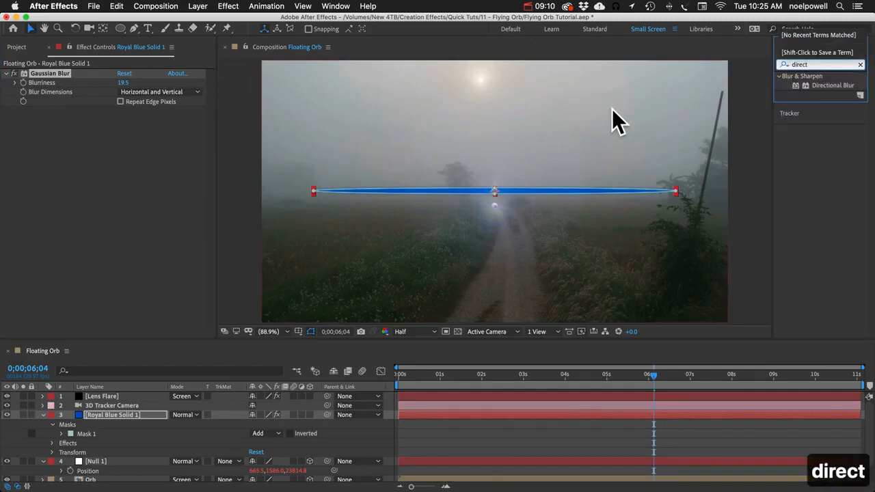
double_click(837, 85)
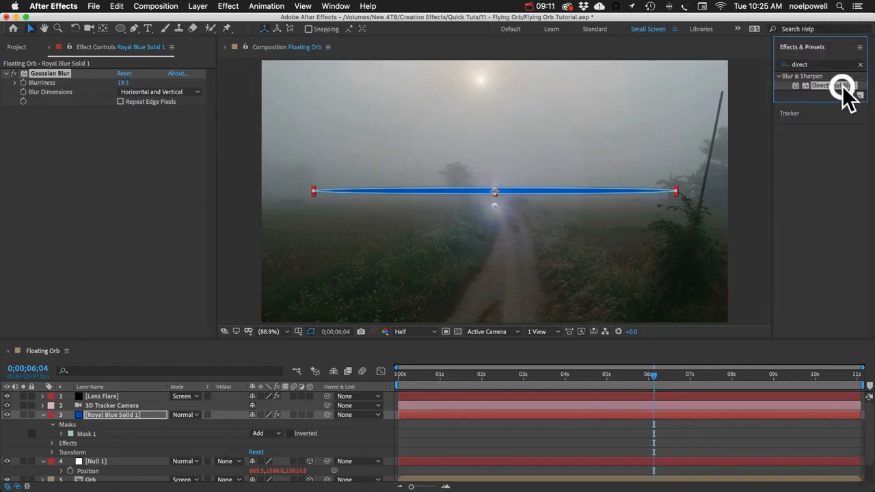
- Set the Directional Blur's Direction to 90° and its Blur Length to 999
left_click(134, 121)
type("90")
key("Return")
left_click_drag(124, 152, 870, 128)
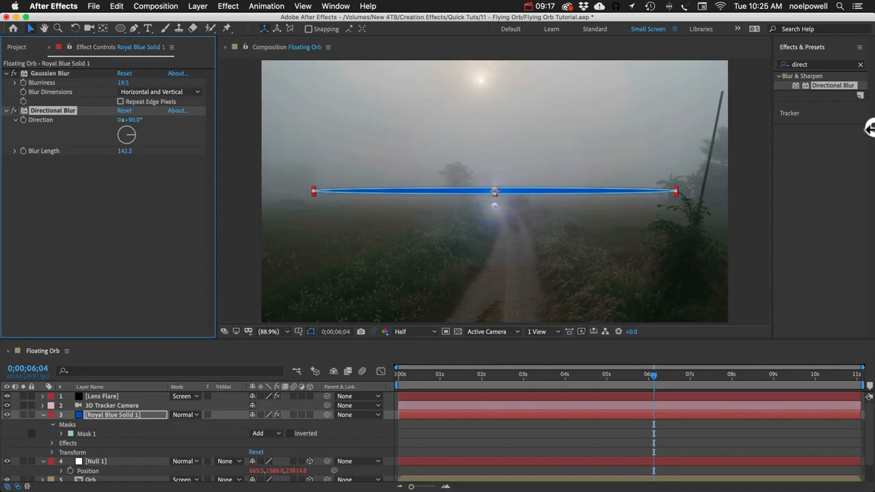
mouse_move(131, 151)
left_mouse_down()
mouse_move(392, 135)
mouse_move(616, 157)
left_mouse_up()
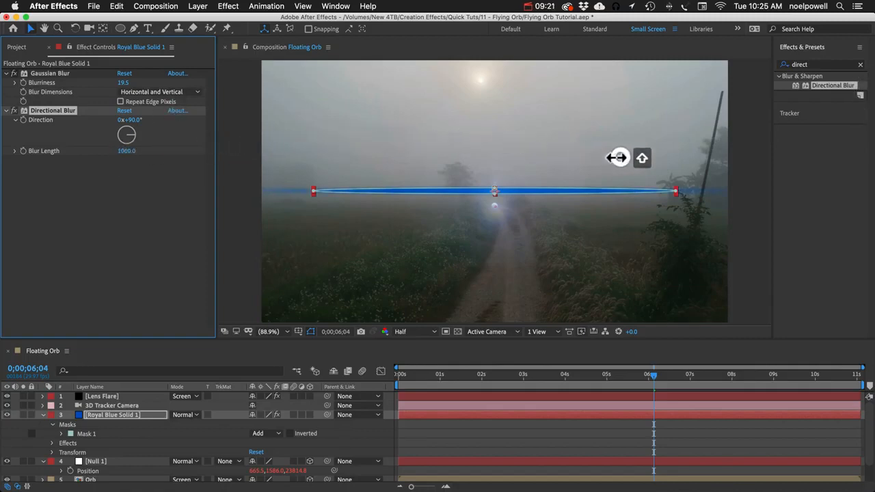
key("ctrl+Up")
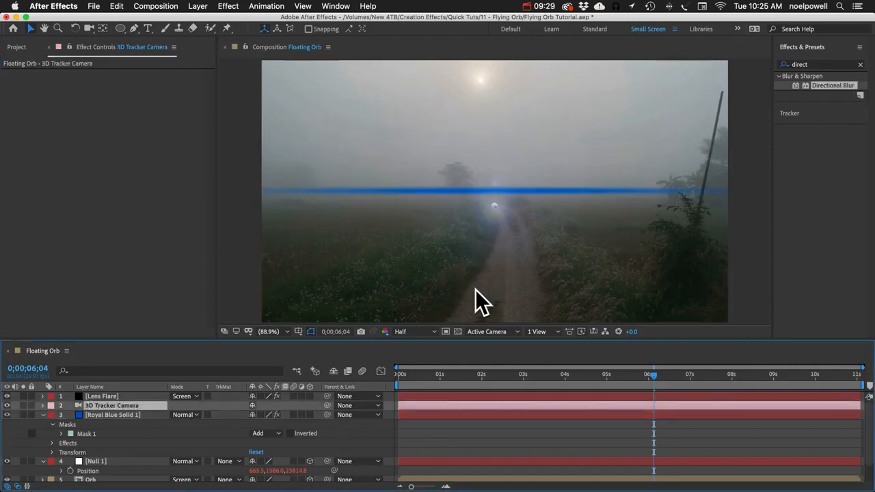
- Reveal the blue solid's Position property and enable an expression on it
left_click(104, 411)
key("p")
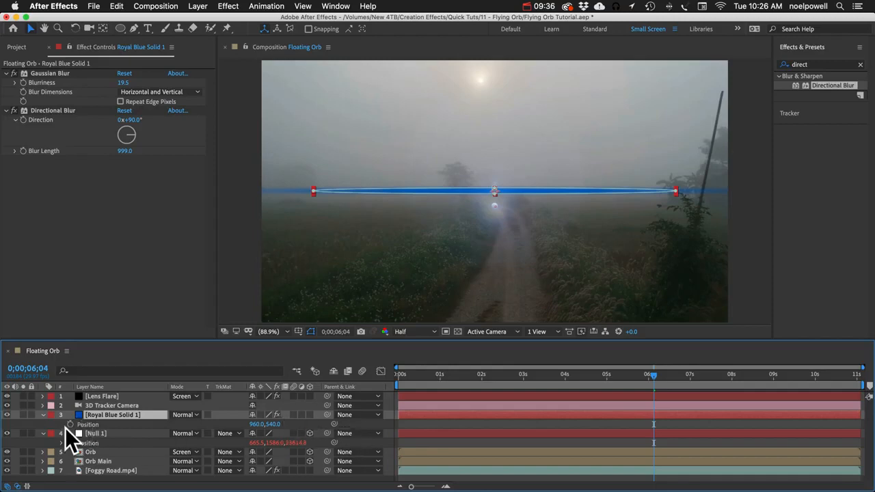
left_click(69, 424, "alt")
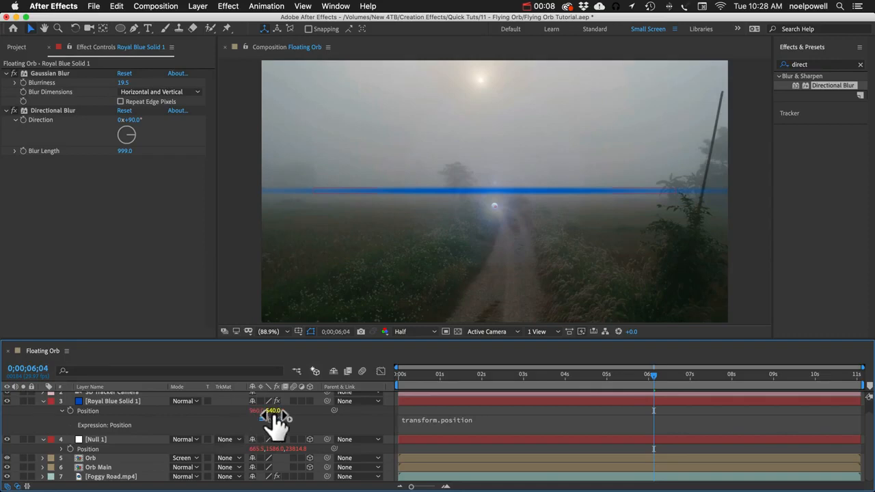
- Link the blue solid's Position expression to the Flare Center of the Lens Flare layer's effect
scroll(127, 421, "up", 1)
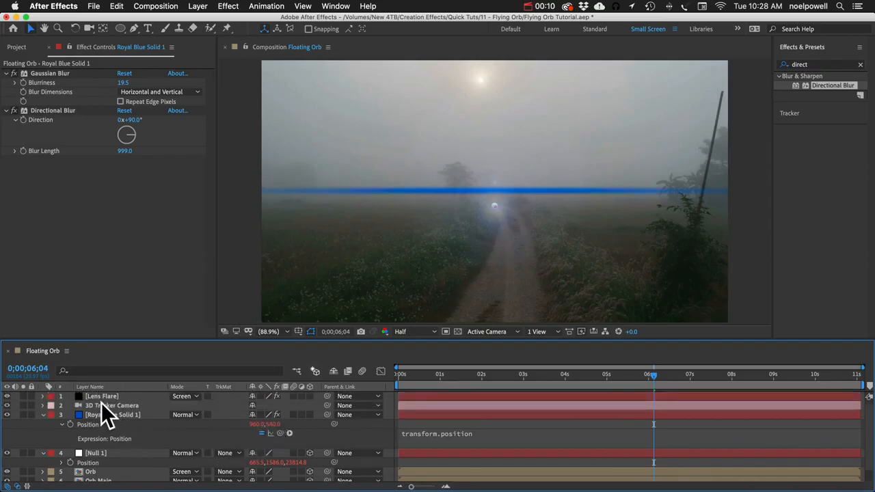
left_click(101, 397)
key("e")
left_click(62, 407)
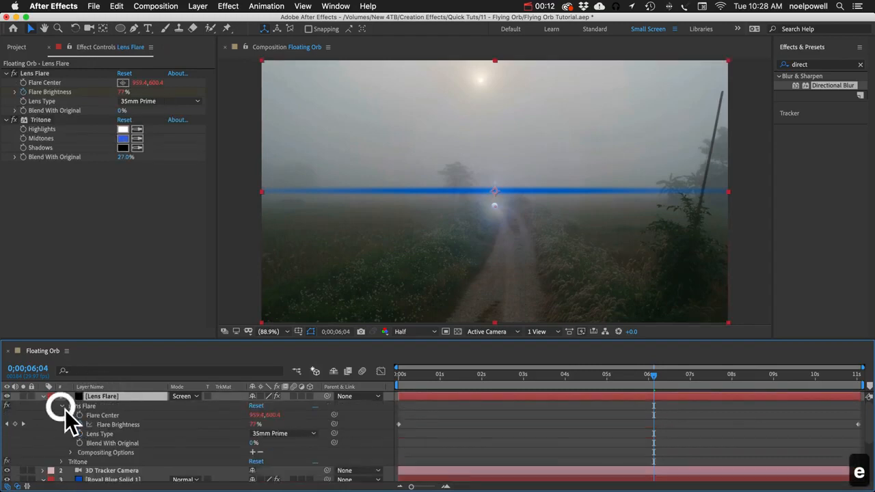
scroll(163, 418, "down", 1)
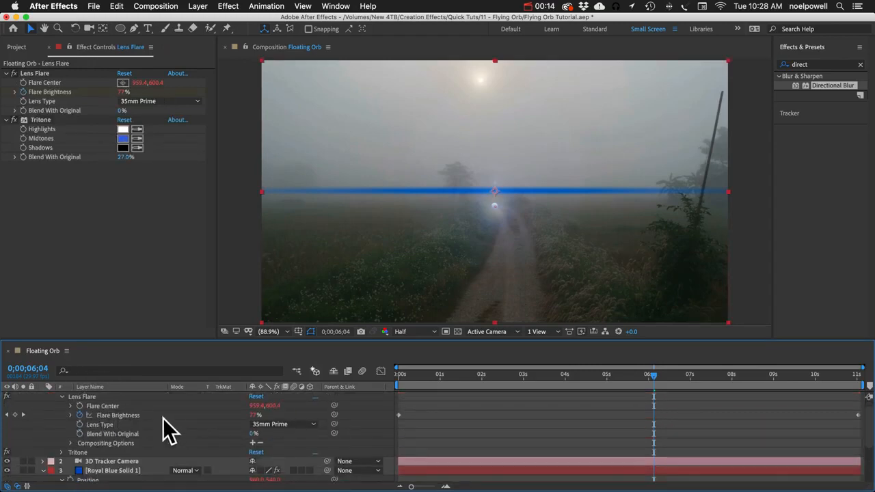
left_click(171, 250)
left_click_drag(183, 342, 181, 252)
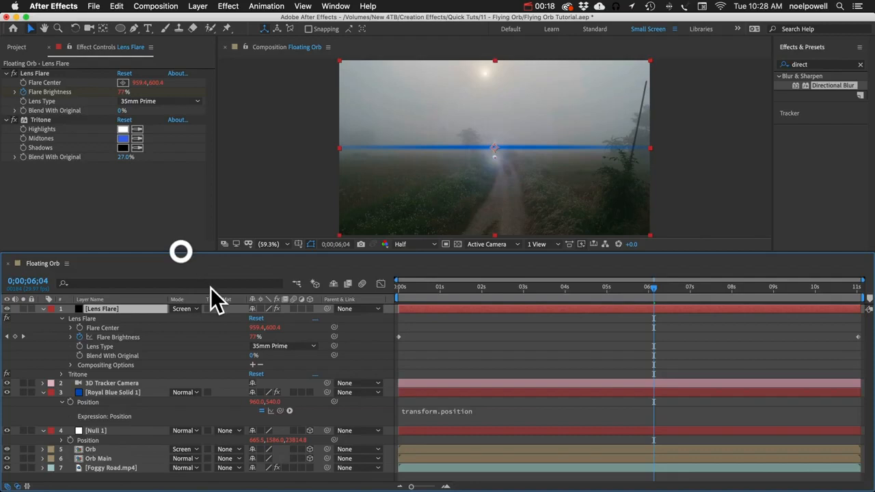
left_click_drag(273, 410, 97, 327)
left_click(350, 421)
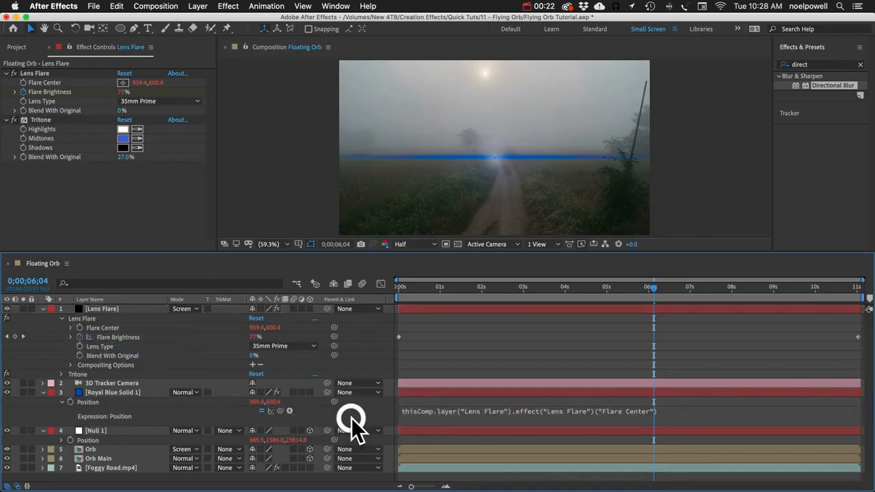
- Rename the blue solid layer as Anamorphic Flare
left_click(101, 393)
key("Return")
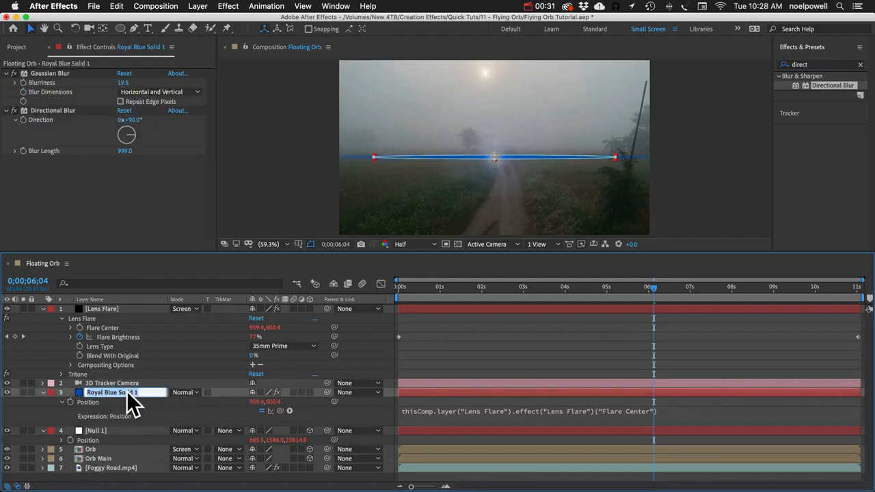
type("A")
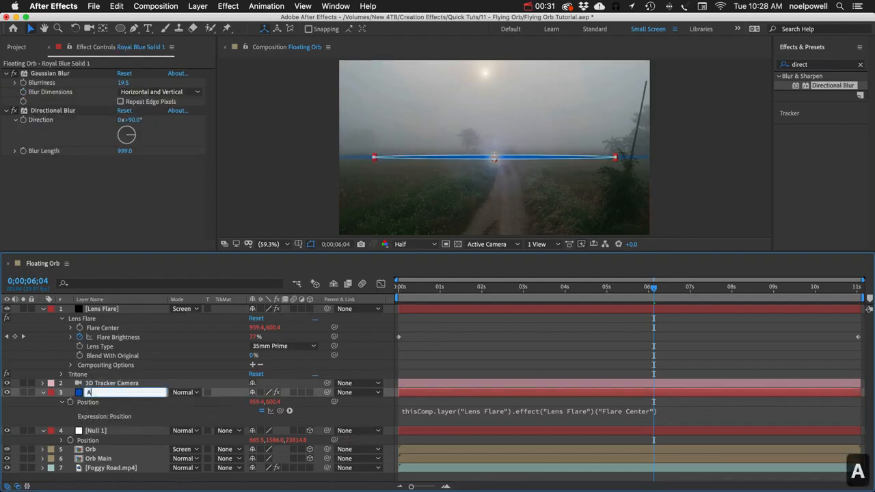
type("namorphic")
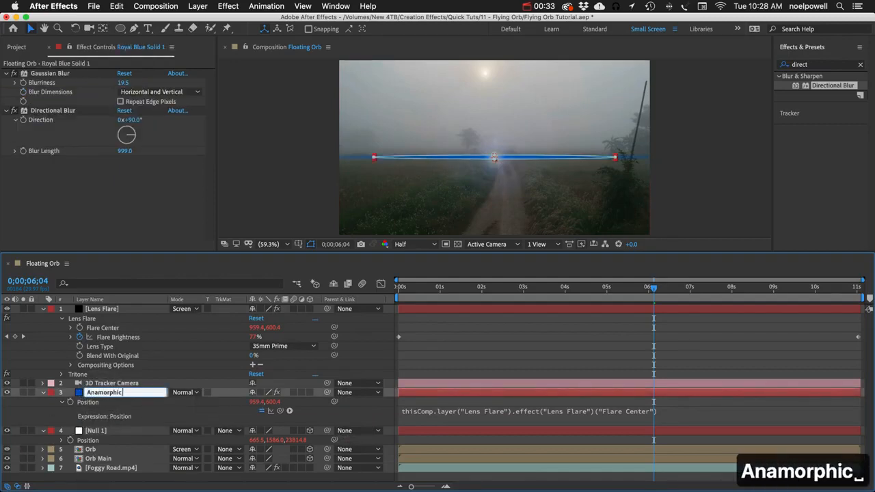
type(" Flare")
key("Return")
- Set the Anamorphic Flare layer's blending mode to Screen
left_click(183, 393)
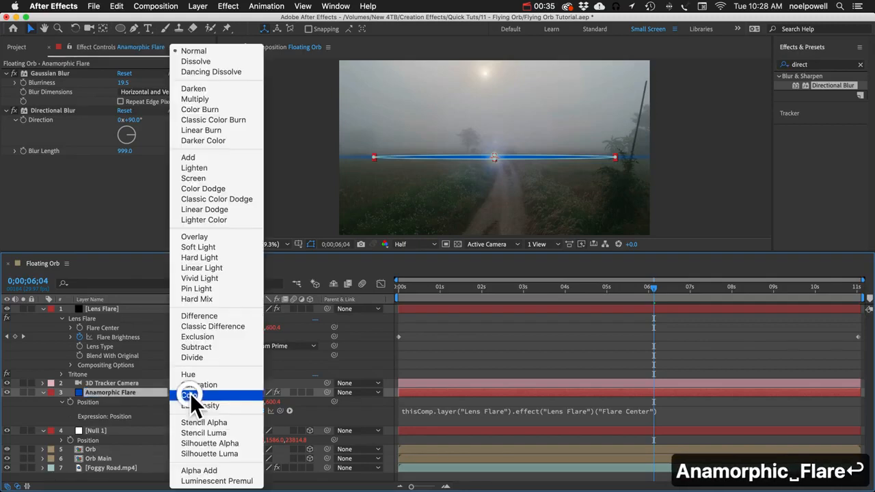
left_click(202, 177)
left_click(442, 339)
- Add an expression to the Anamorphic Flare's Opacity and link it to the Lens Flare layer's Opacity
left_click(109, 391)
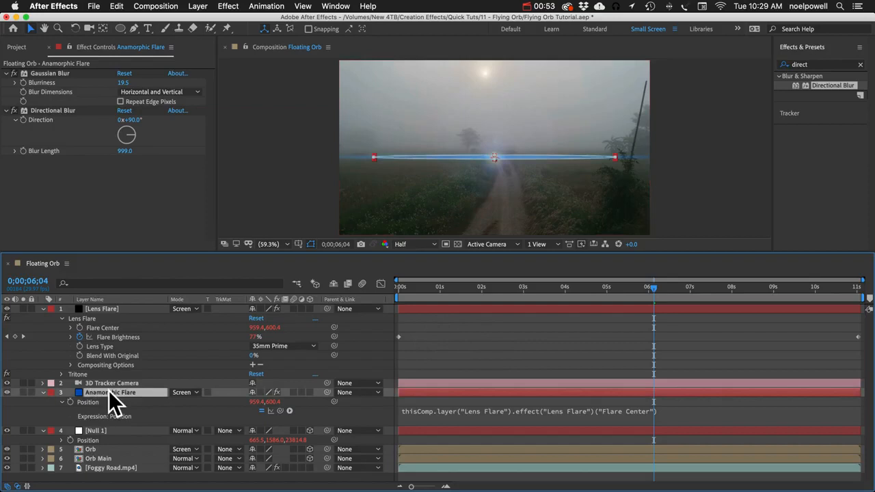
key("t")
left_click(70, 402, "alt")
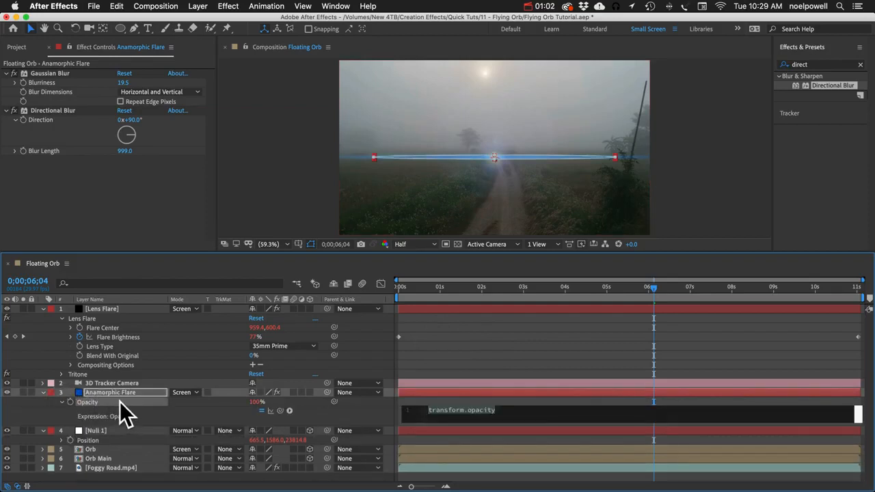
left_click(125, 310)
key("t")
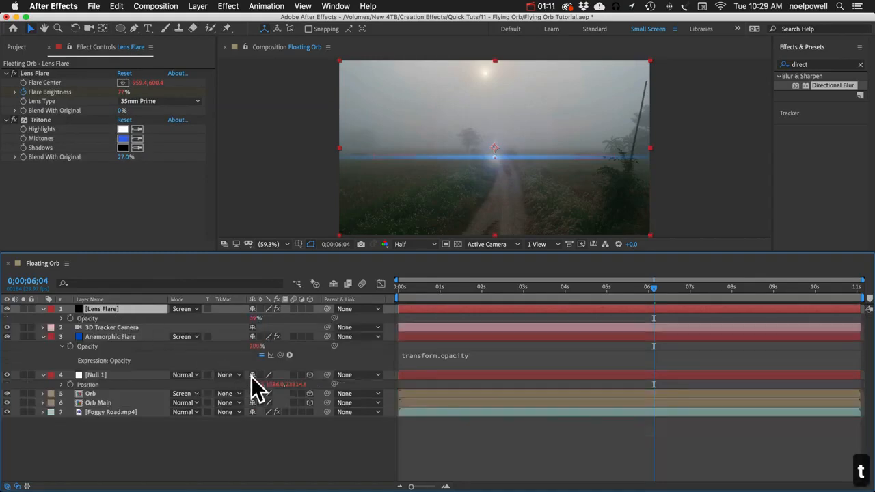
left_click_drag(289, 354, 89, 318)
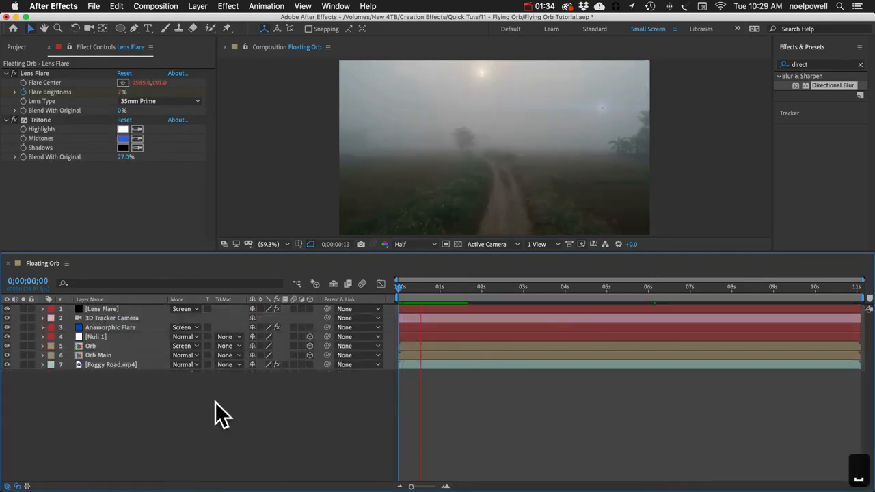
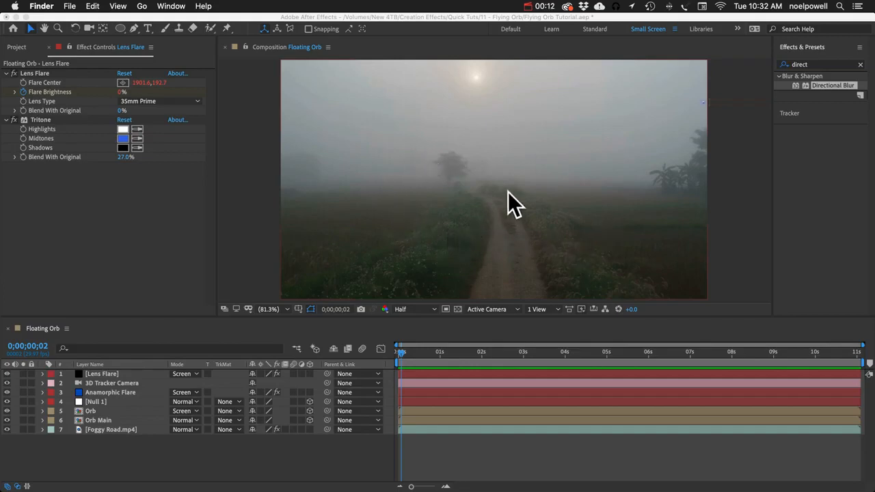
- Create a new adjustment layer above all layers and give it an elliptical mask that fills the frame
left_click(116, 462)
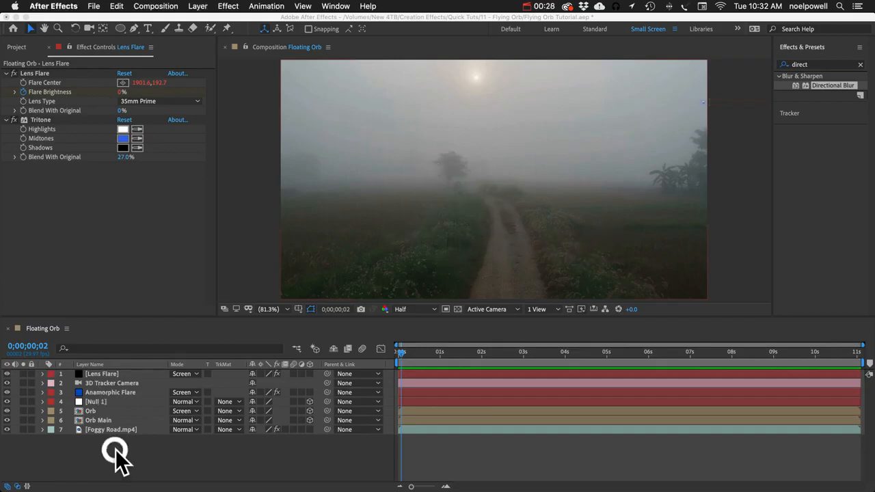
left_click(198, 5)
mouse_move(210, 26)
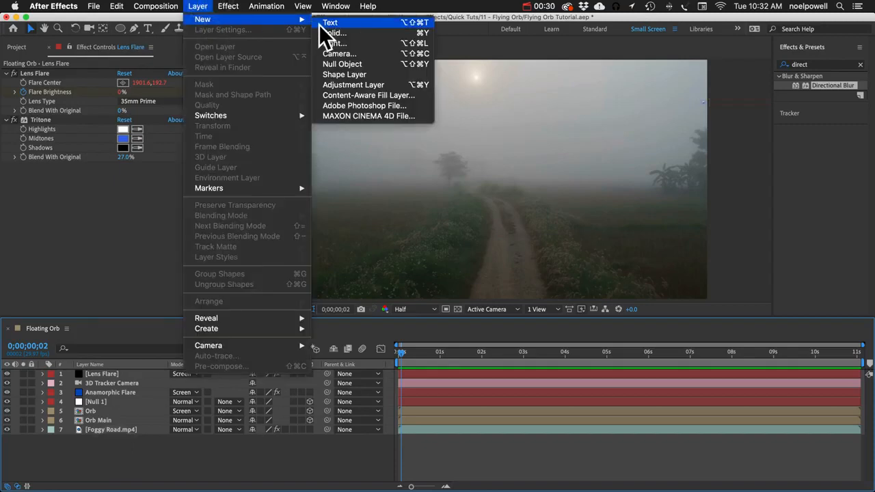
left_click(346, 86)
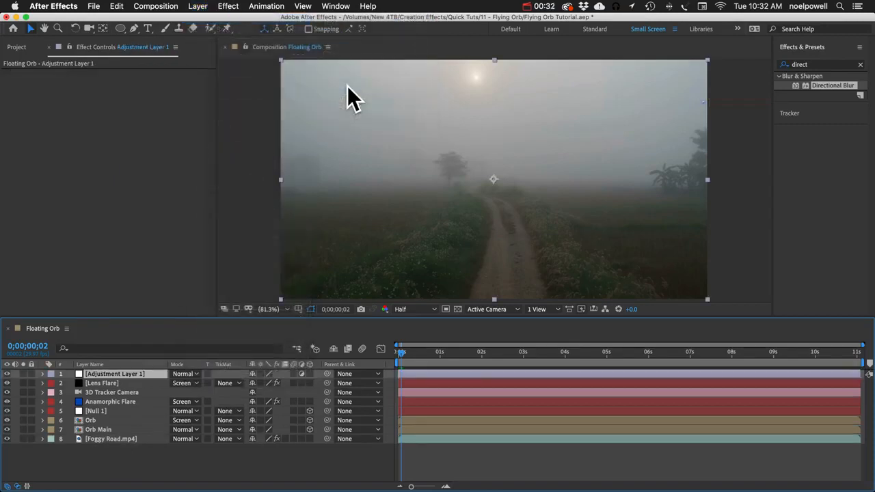
double_click(120, 28)
key("v")
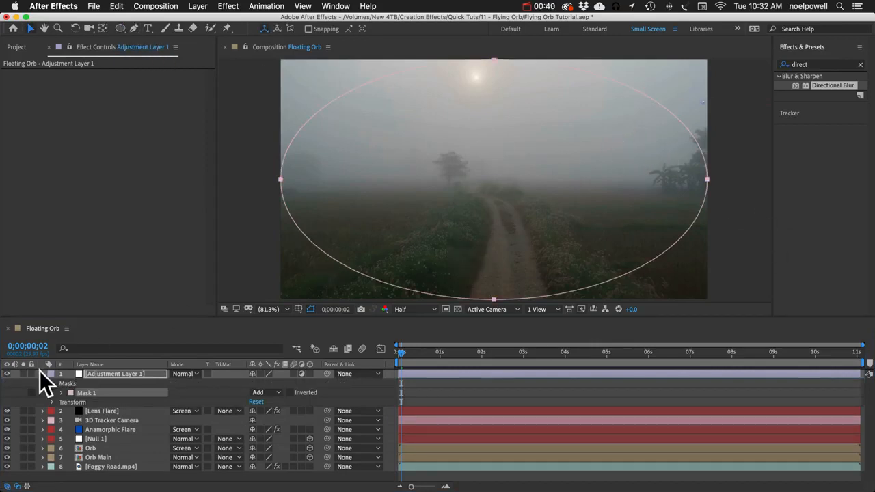
- Set the elliptical mask's feather to 600 pixels and its expansion to -300 pixels
left_click(60, 393)
left_click(262, 410)
type("600")
key("Return")
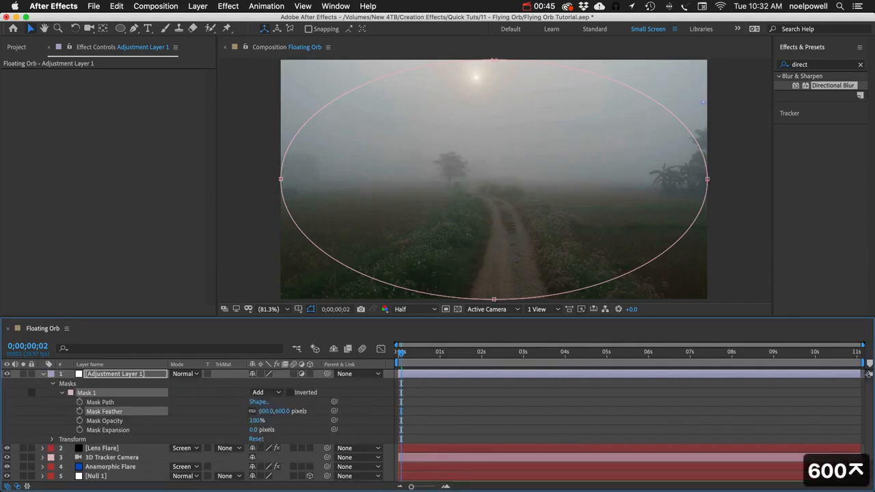
left_click(255, 430)
type("-300")
key("Return")
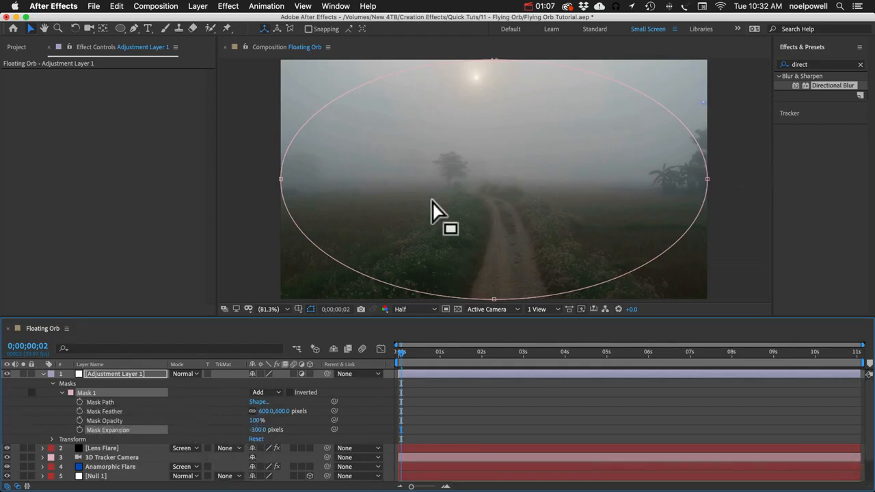
- Find the Levels effect and apply it to the adjustment layer
left_click(113, 374)
left_click(783, 59)
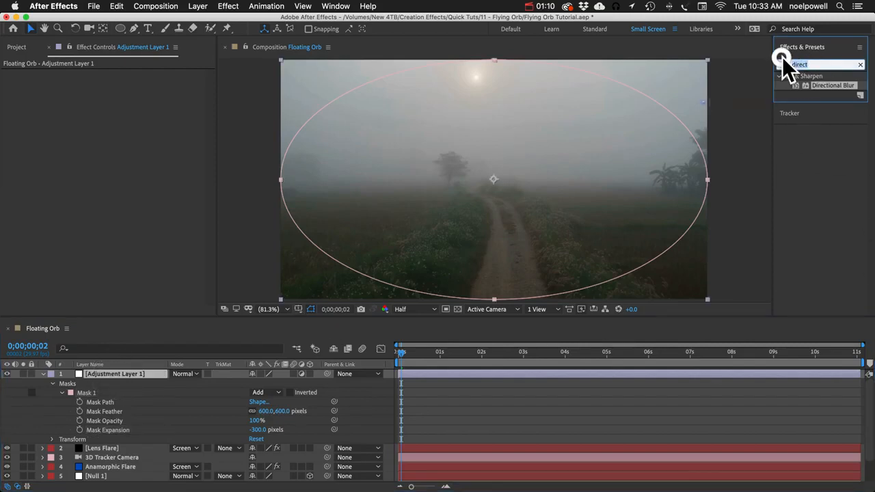
type("level")
key("Return")
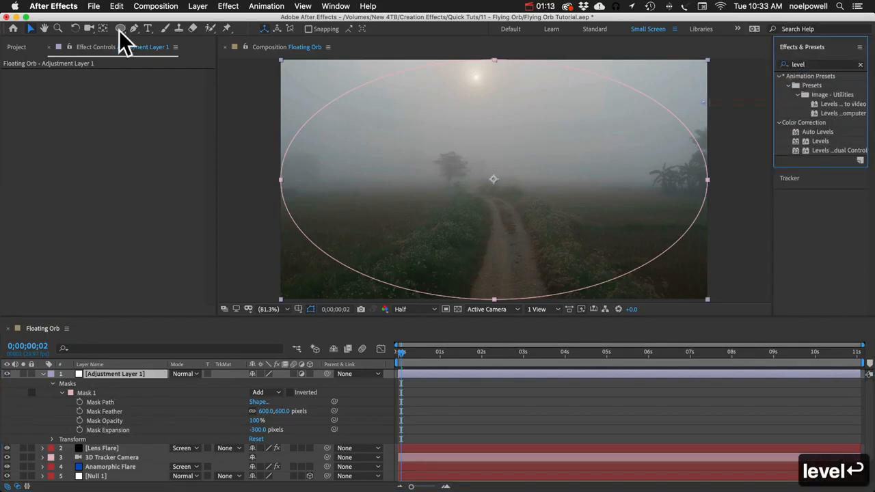
left_click_drag(820, 141, 244, 205)
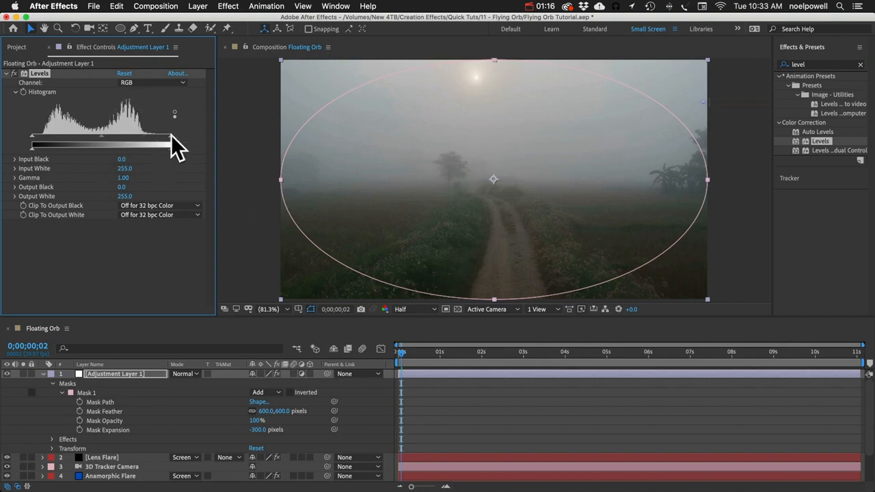
- Adjust the Levels effect to an Input Black of 64 and an Input White of 102
left_click_drag(172, 136, 105, 141)
left_click_drag(32, 136, 78, 138)
left_click_drag(72, 140, 65, 137)
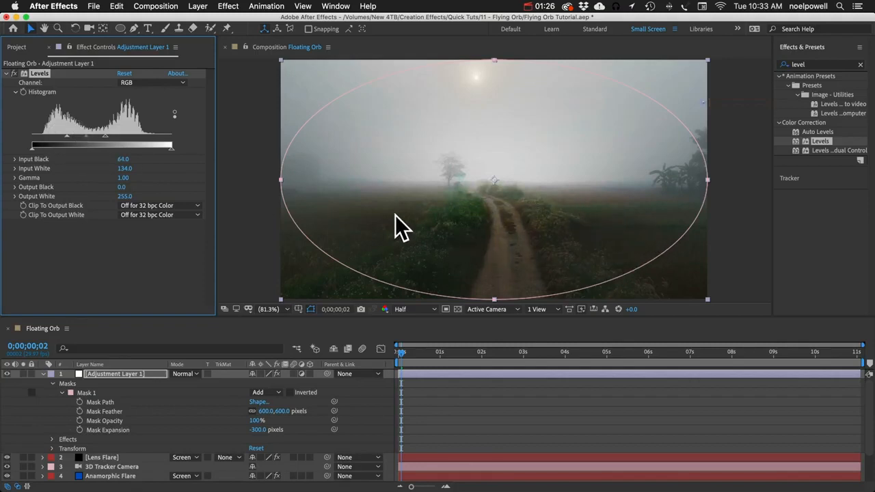
left_click_drag(101, 137, 88, 131)
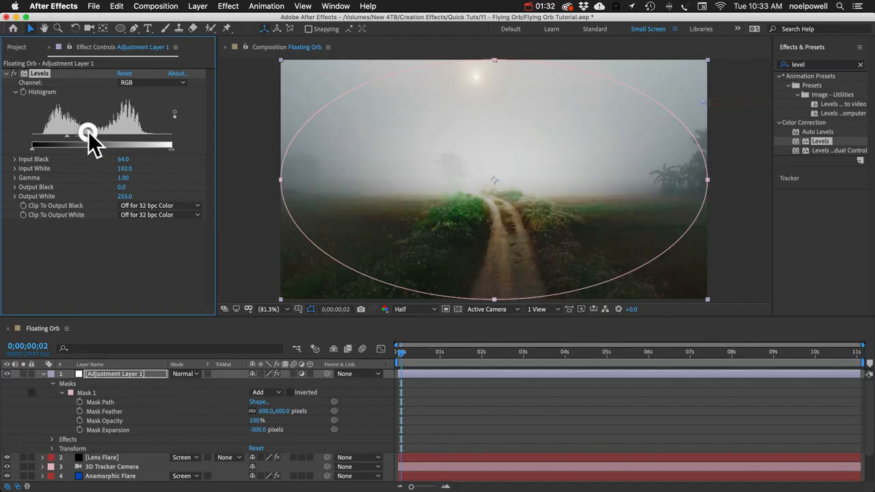
- Turn the adjustment layer into a 3D layer and set its X Rotation to -90°
left_click(133, 374)
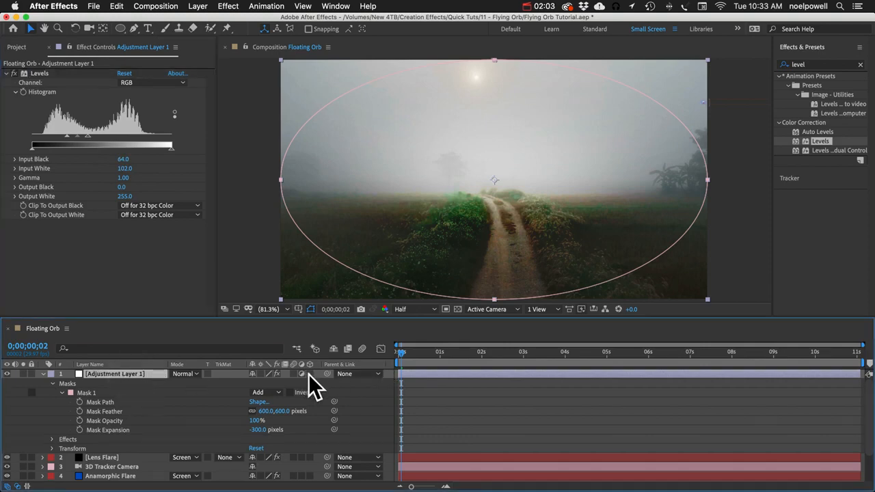
left_click(309, 373)
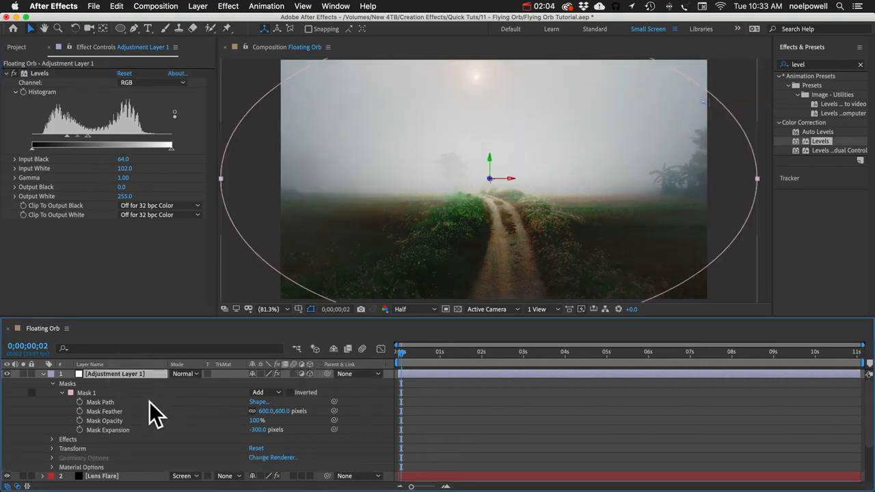
key("r")
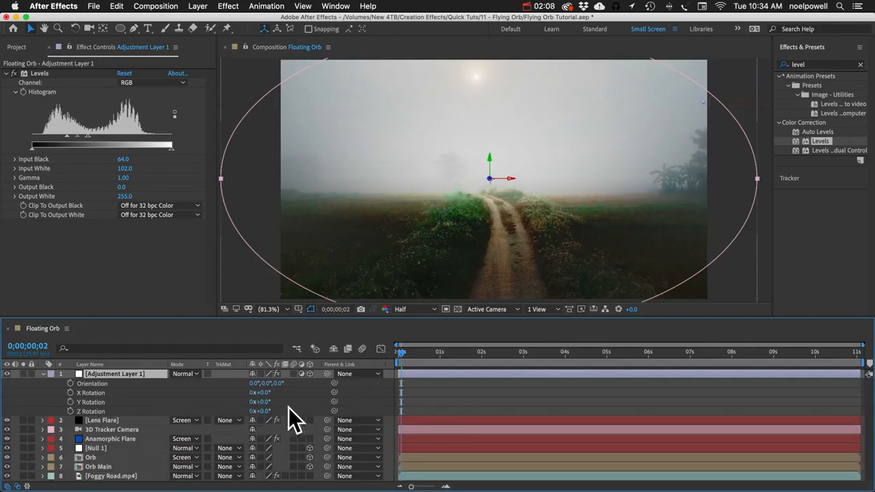
mouse_move(275, 393)
left_mouse_down()
mouse_move(307, 394)
mouse_move(270, 393)
mouse_move(260, 402)
left_mouse_up()
left_click(259, 393)
type("-90")
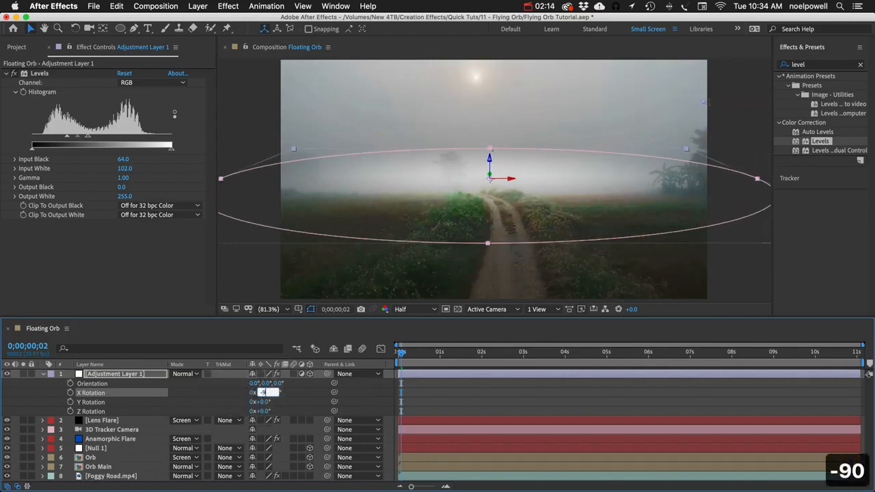
key("Return")
- Lower the adjustment layer vertically to the foreground part of the dirt road and set its blending mode to Add
left_click_drag(489, 169, 489, 252)
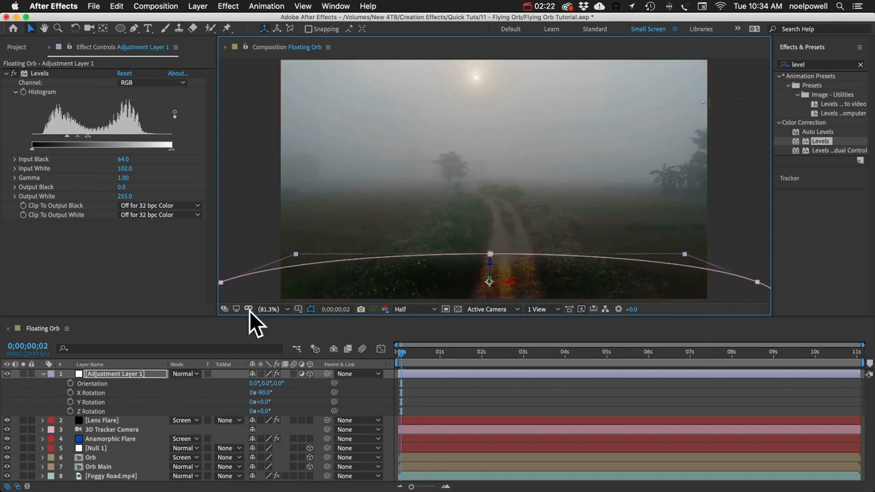
left_click(127, 373)
left_click(184, 374)
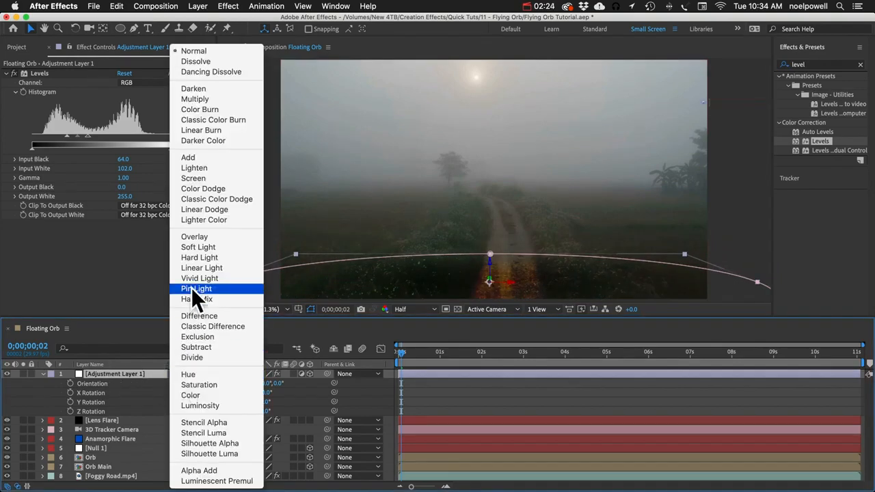
left_click(205, 157)
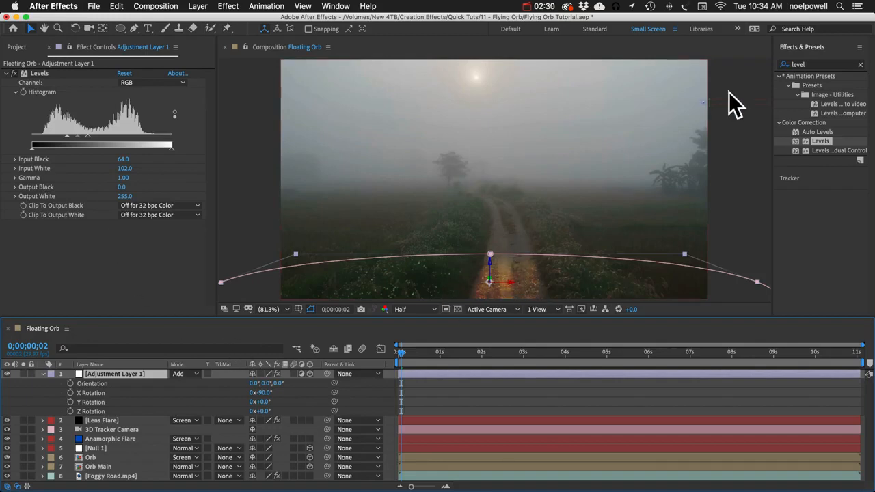
- Find the Tint effect and apply it to the adjustment layer
left_click(819, 64)
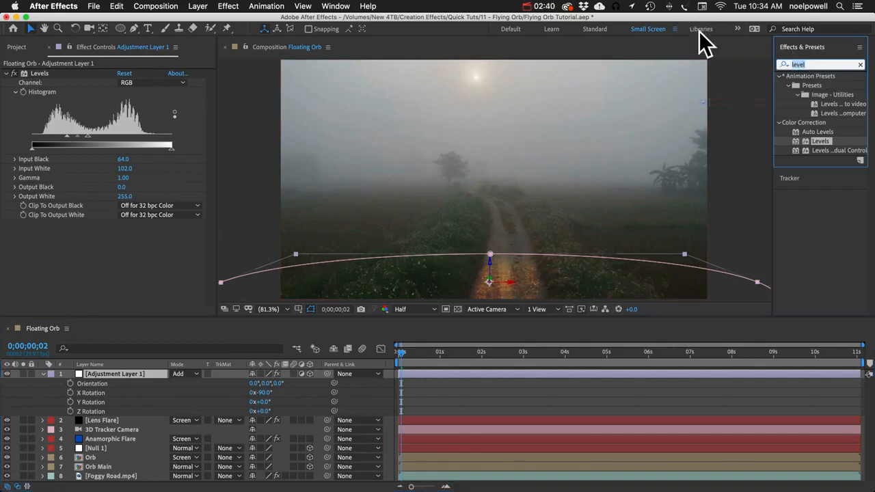
type("tint")
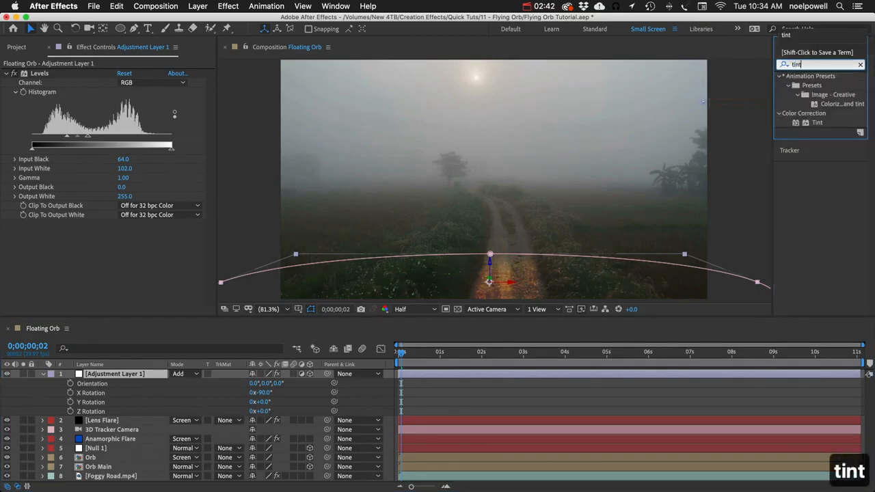
double_click(815, 122)
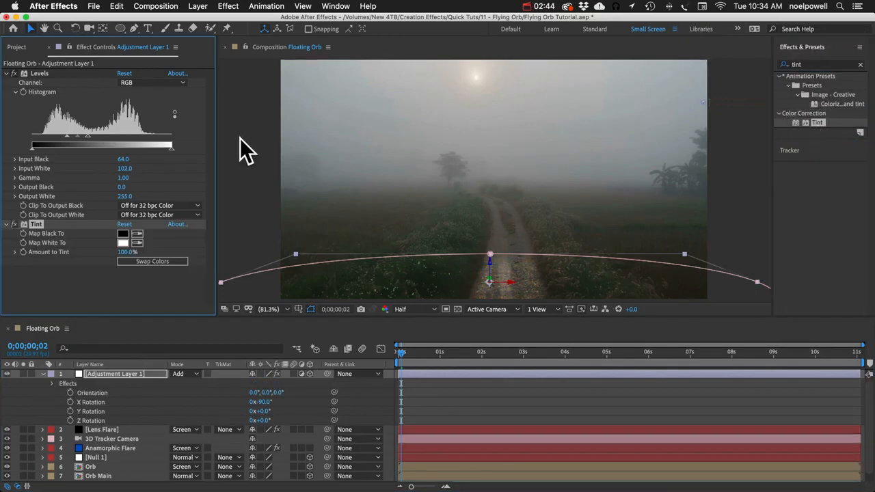
- Set the Tint effect's Map White To colour to a pale blue
left_click(122, 242)
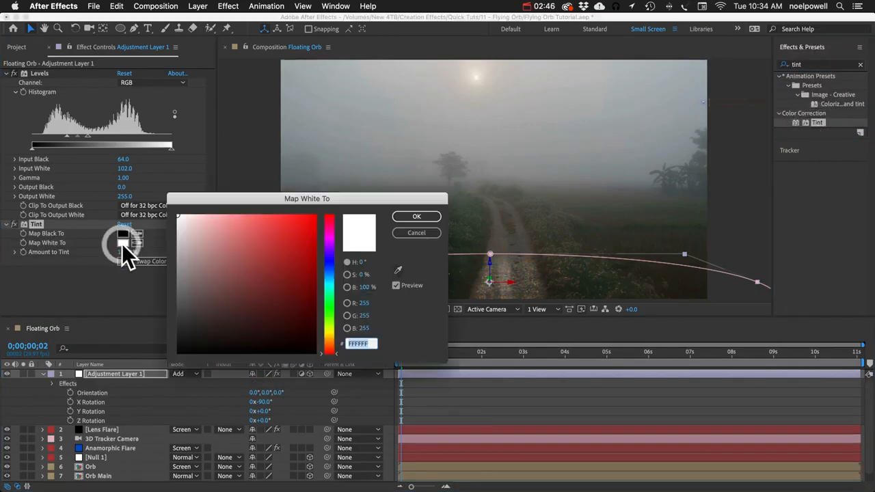
left_click(328, 266)
left_click_drag(264, 235, 230, 177)
left_click(414, 217)
- Map the Tint's black to a very dark blue and set the Levels to Input Black 53 and Input White 82
left_click(122, 233)
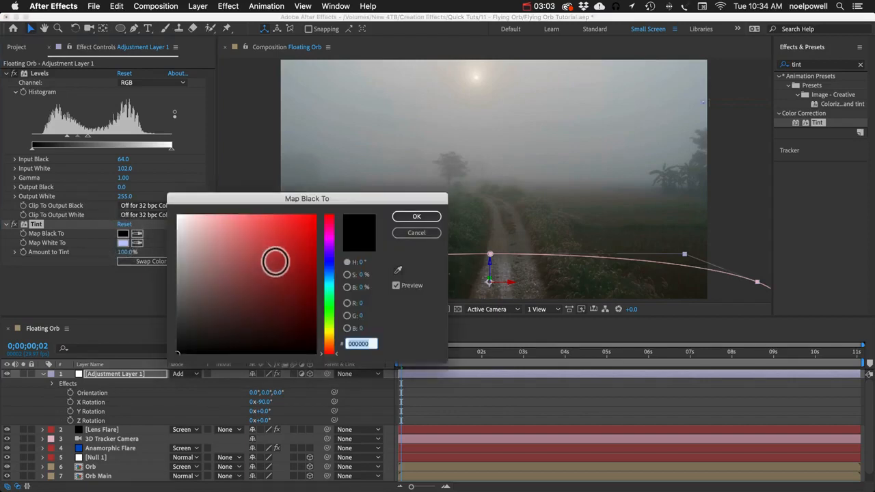
left_click(327, 263)
left_click_drag(253, 274, 340, 337)
left_click(416, 216)
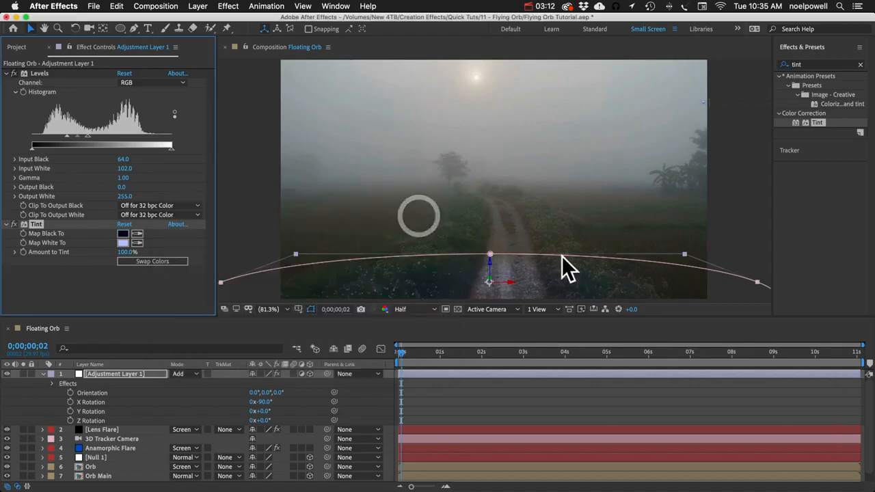
left_click_drag(67, 136, 76, 138)
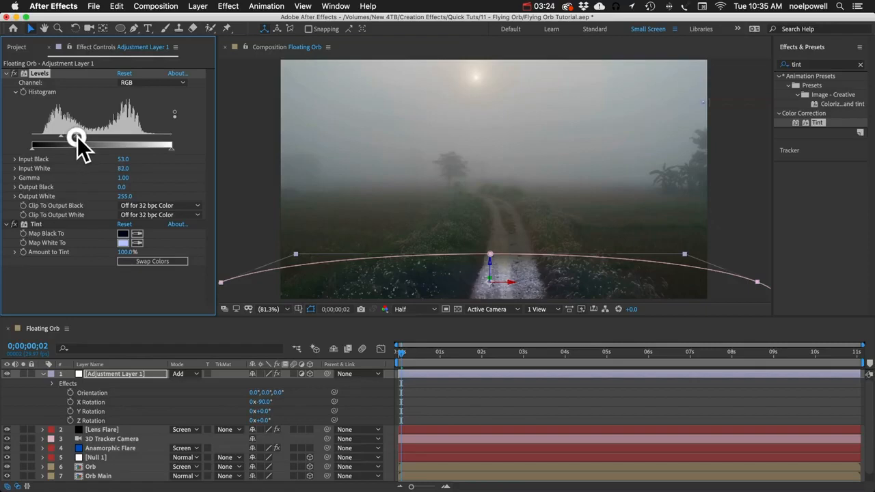
- Rename the adjustment layer as Ground Highlight
left_click(406, 350)
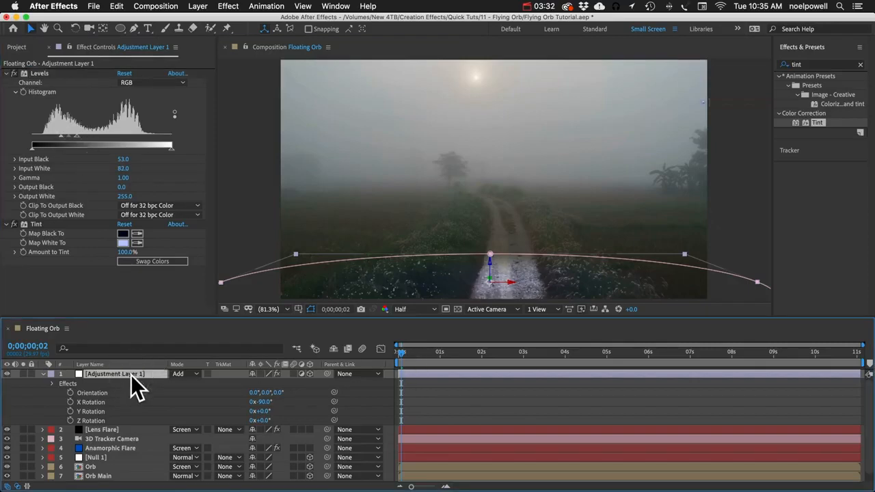
key("Return")
type("G")
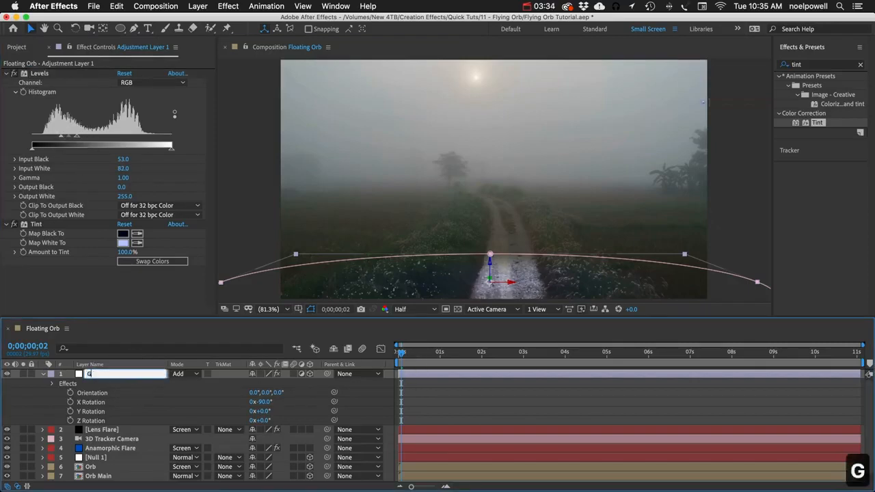
type("rowu")
key("BackSpace")
key("BackSpace")
type("u")
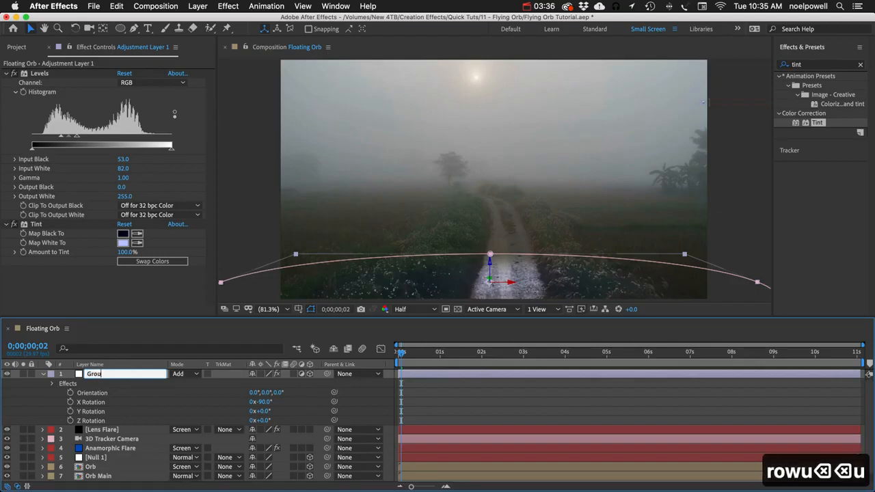
type("nd Highlight")
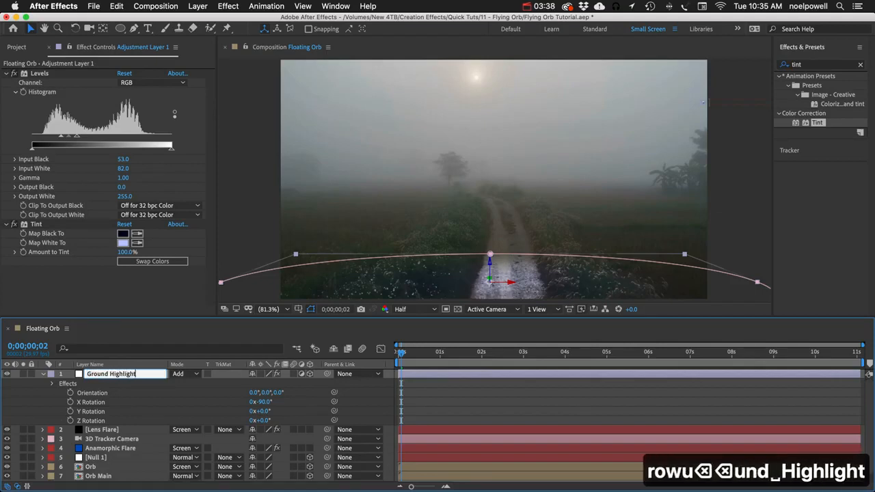
key("Return")
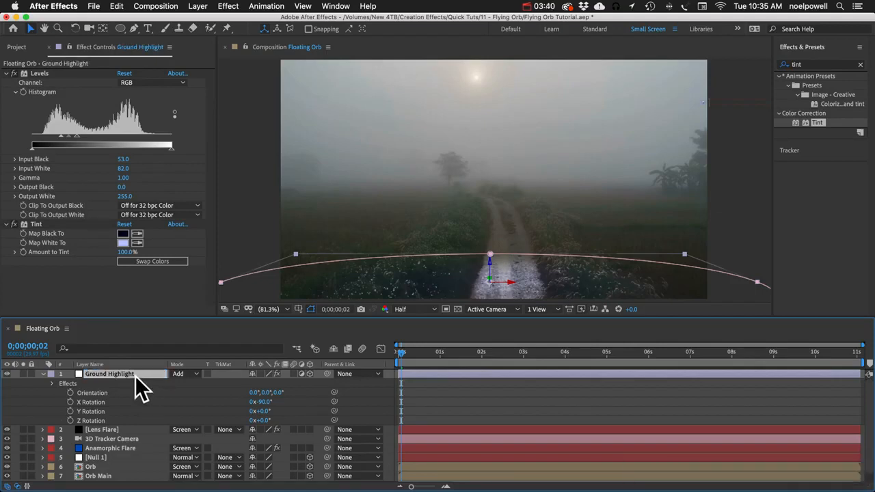
- Enable an expression on Ground Highlight's Position and reveal the Orb Main layer's Position property
key("p")
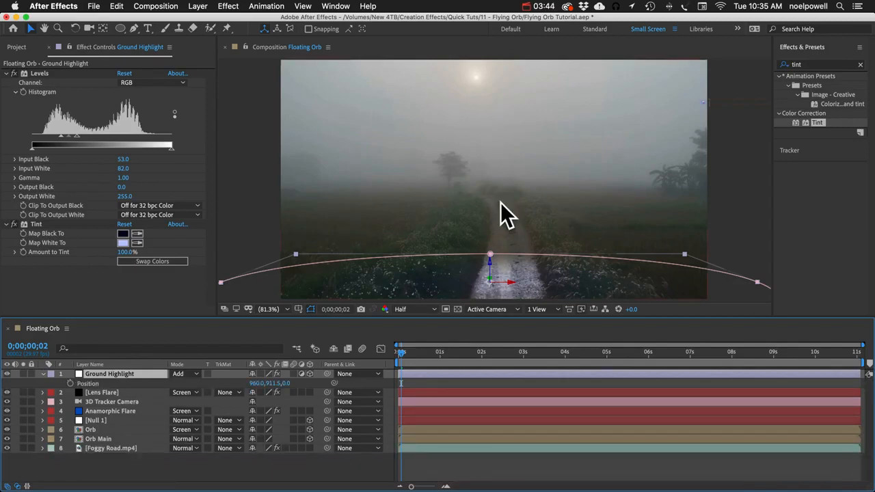
left_click(70, 380, "alt")
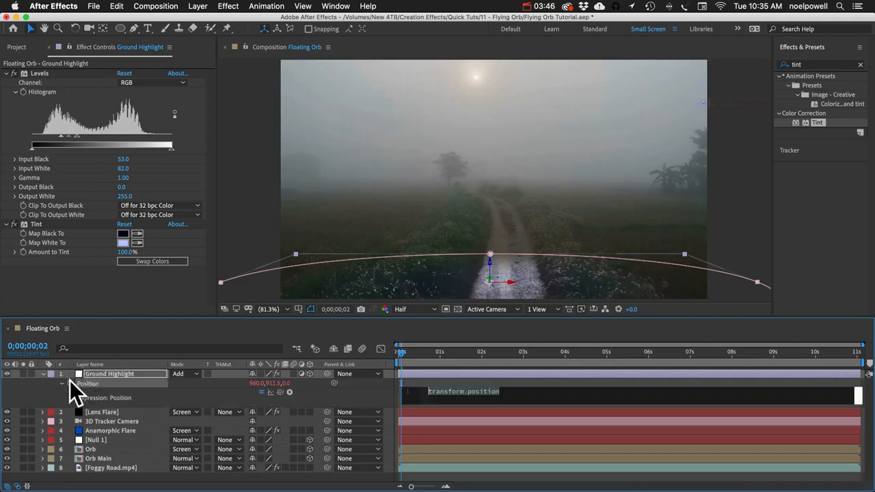
left_click(64, 391)
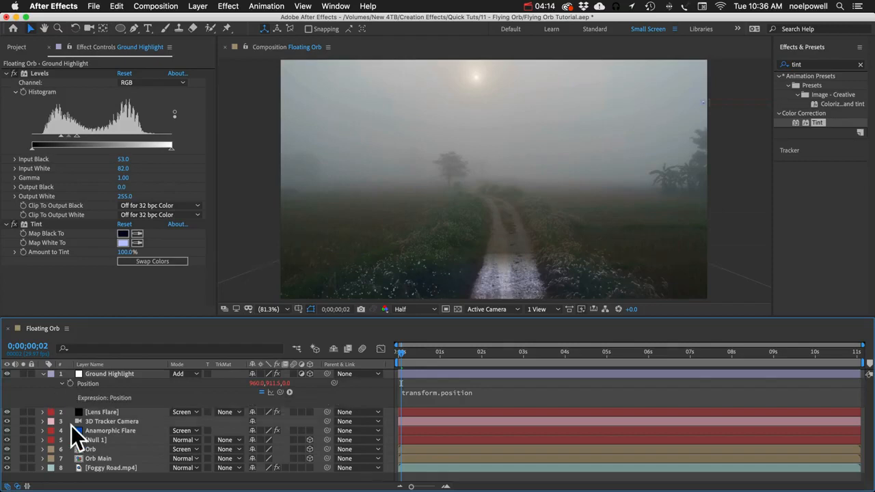
left_click(94, 458)
key("p")
key("p")
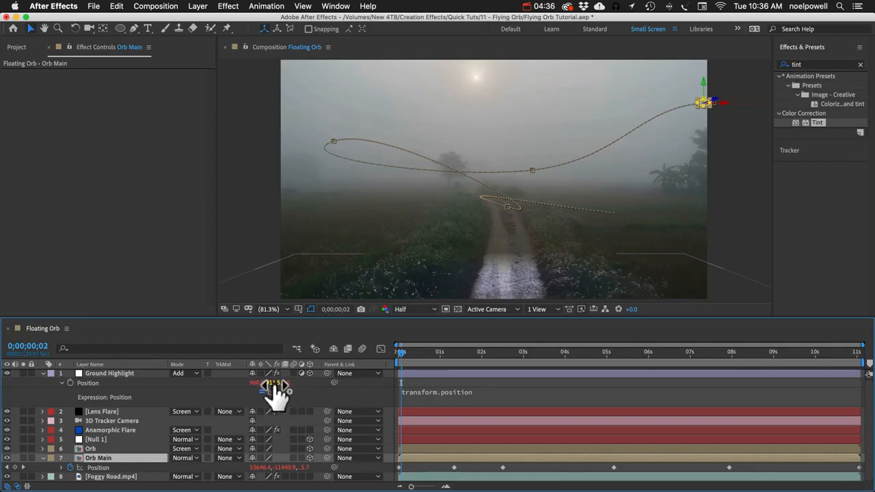
- Replace Ground Highlight's Position expression with value + [0,0,0]
key("super+a")
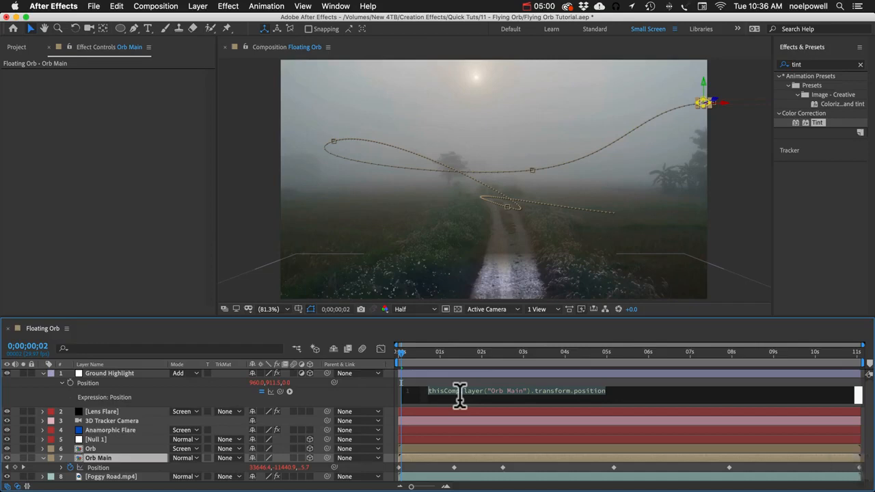
type("val")
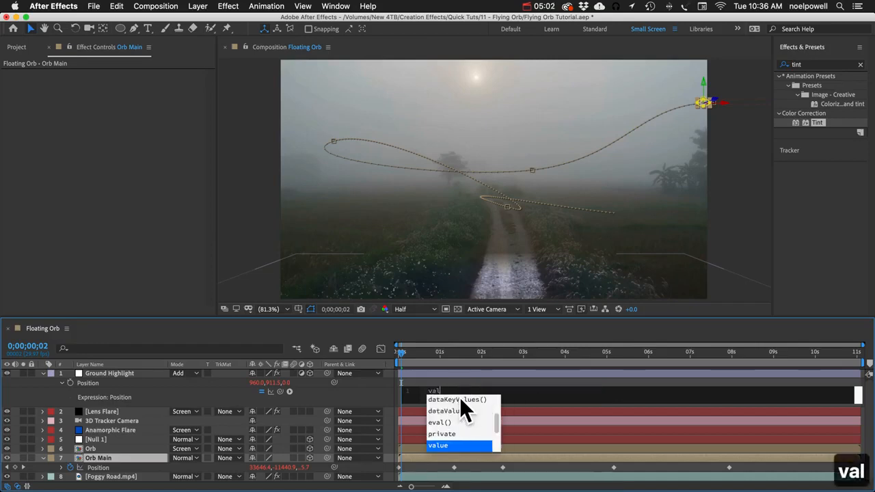
type("ue +")
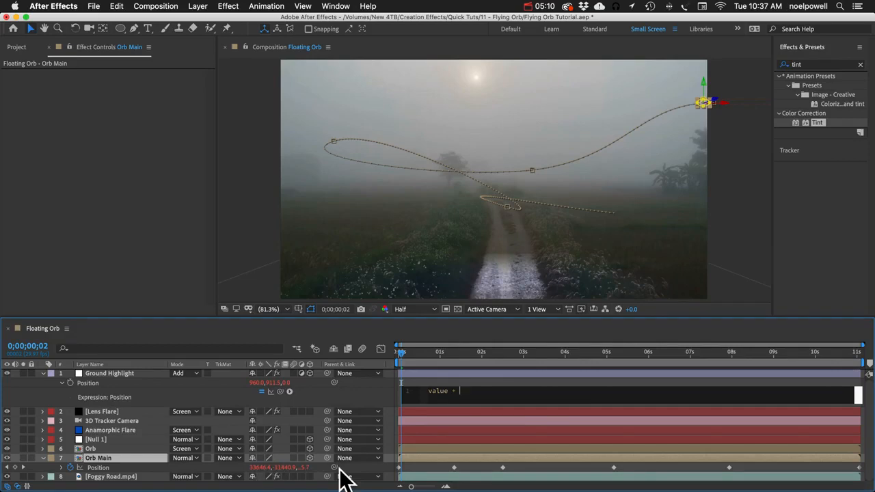
type("0,0,")
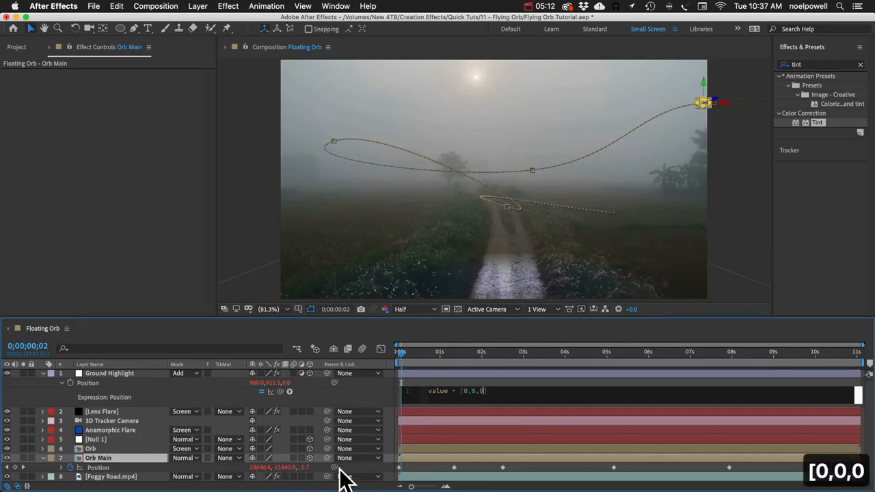
type("0")
left_click(318, 400)
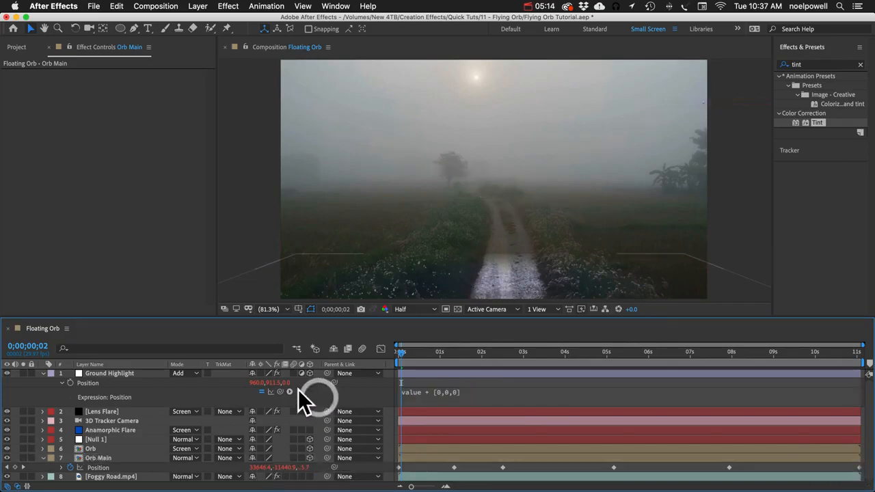
- Set Ground Highlight's base Position values to 0, 0, 0
type("0")
key("Tab")
type("0")
key("Tab")
type("0")
key("Return")
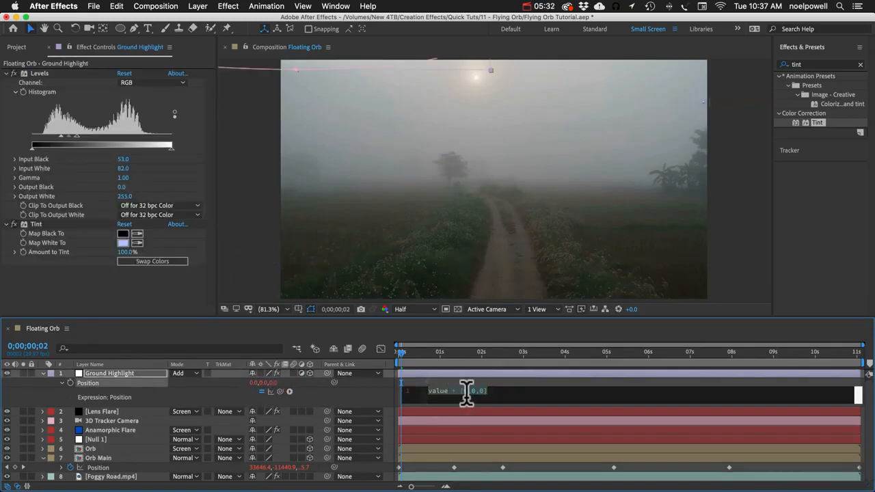
- Link the first and third array values of Ground Highlight's Position expression to Orb Main's X and Z position, keeping 0 for Y
left_click(469, 393)
key("shift+Left")
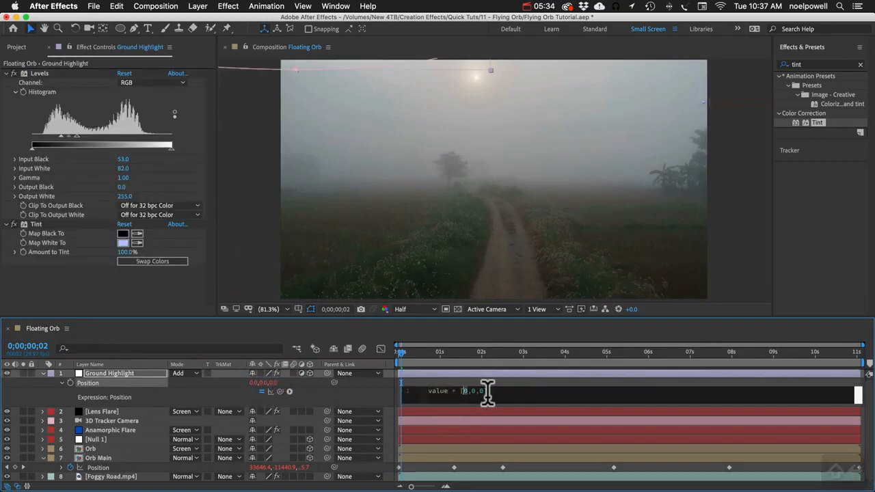
key("shift+Left")
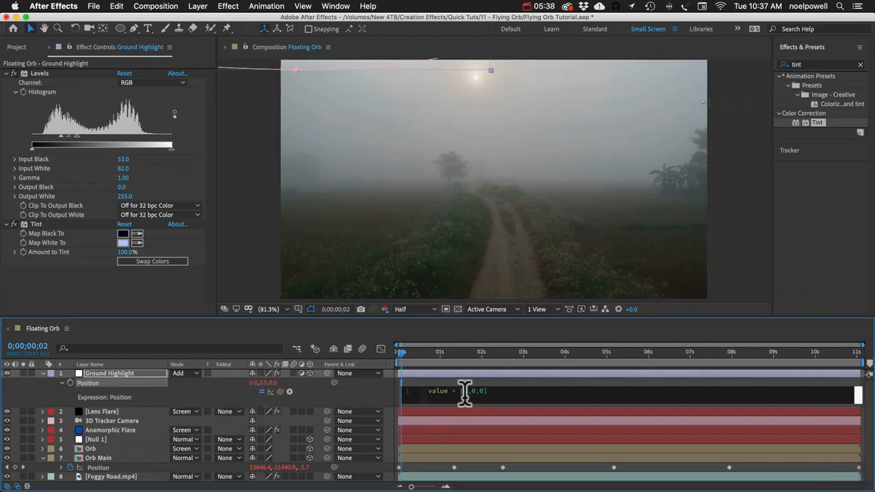
left_click_drag(335, 382, 254, 466)
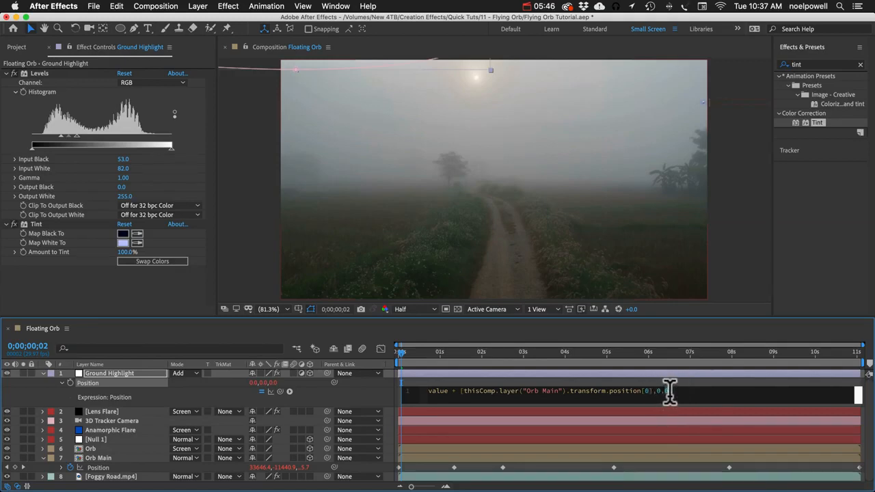
left_click_drag(335, 382, 308, 468)
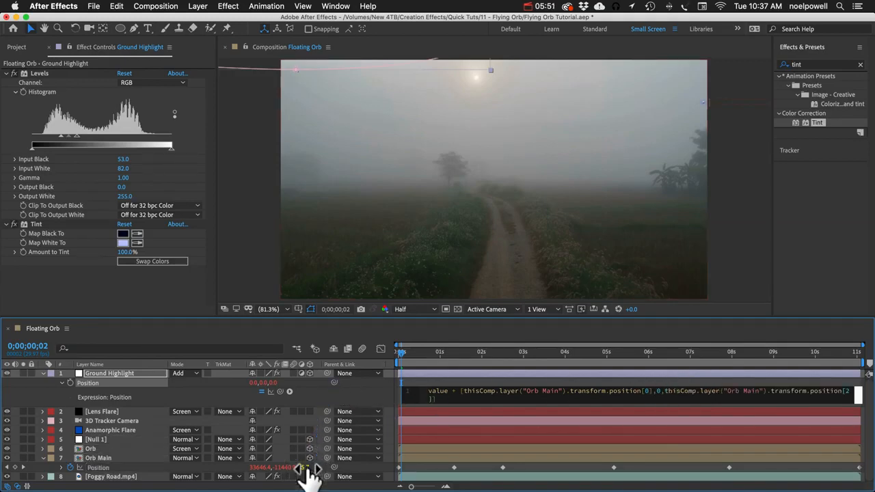
left_click(113, 381)
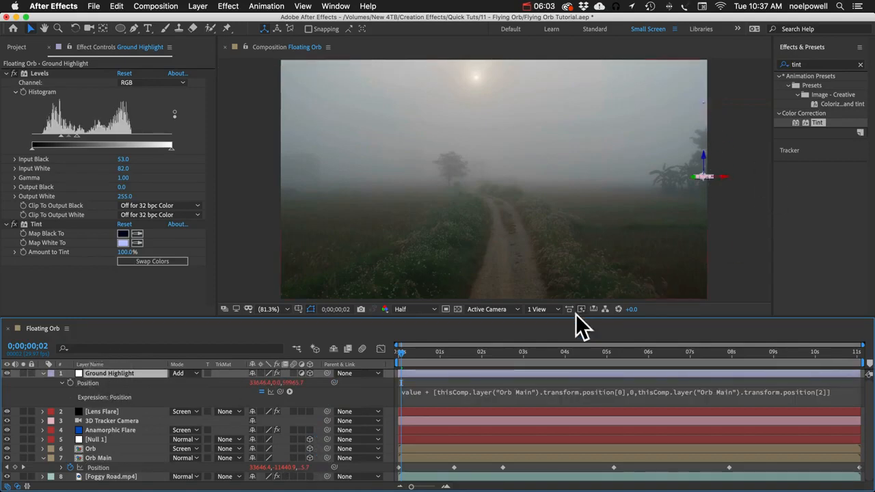
- Lower Ground Highlight to ground level by setting its Y position to about 4921, checking it against the road up to 0;00;04;27
left_click_drag(415, 352, 470, 366)
left_click_drag(273, 383, 828, 369)
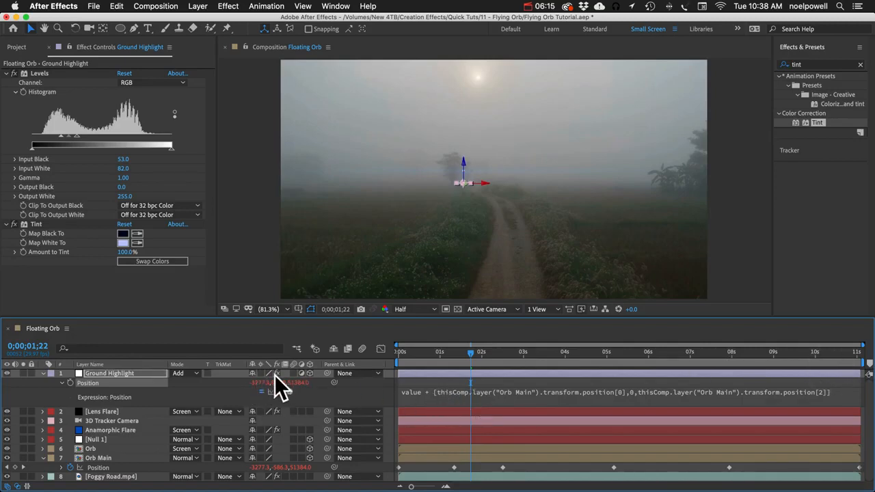
left_click_drag(277, 386, 484, 418)
left_click_drag(515, 354, 602, 367)
left_click_drag(273, 386, 235, 394)
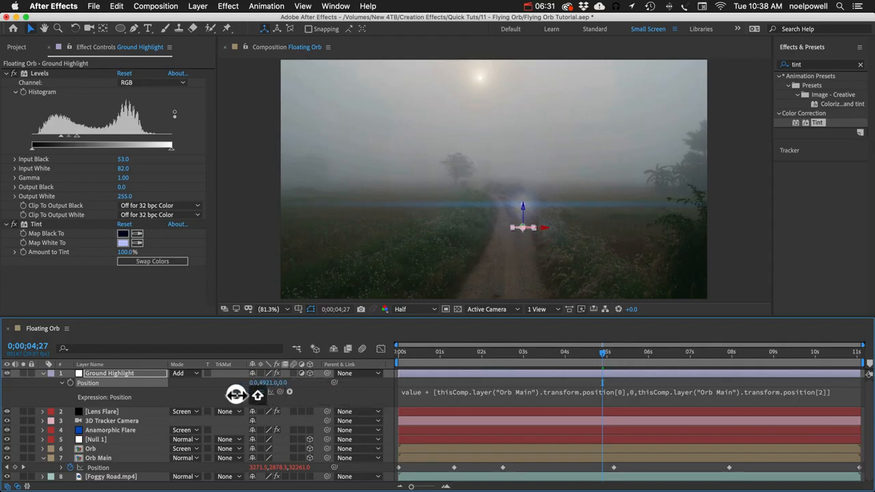
- Scale the Ground Highlight layer uniformly to 1980%
left_click(148, 374)
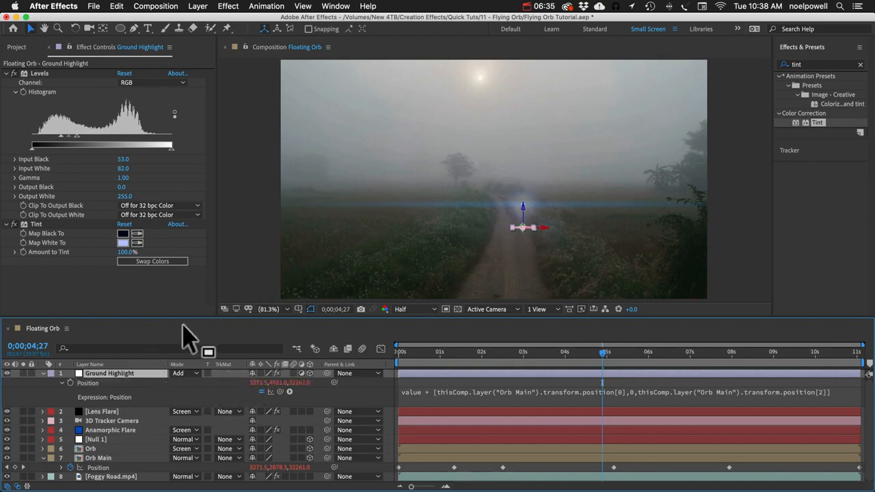
key("s")
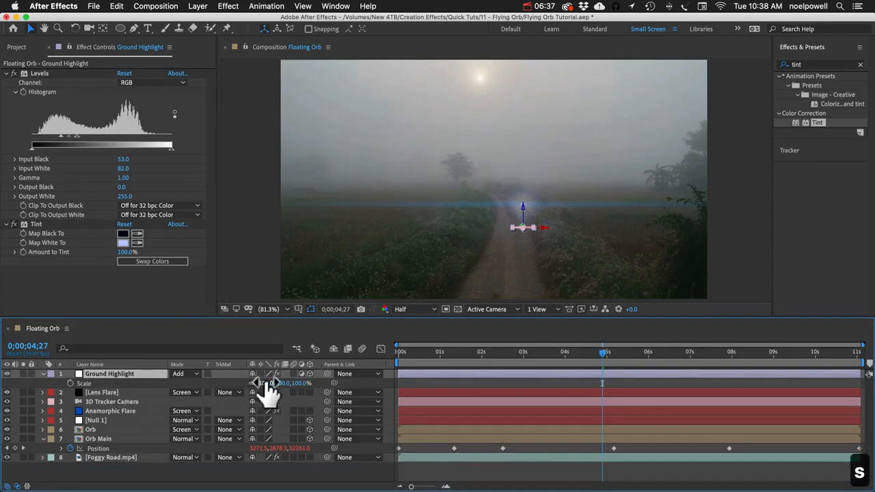
left_click_drag(274, 382, 391, 406)
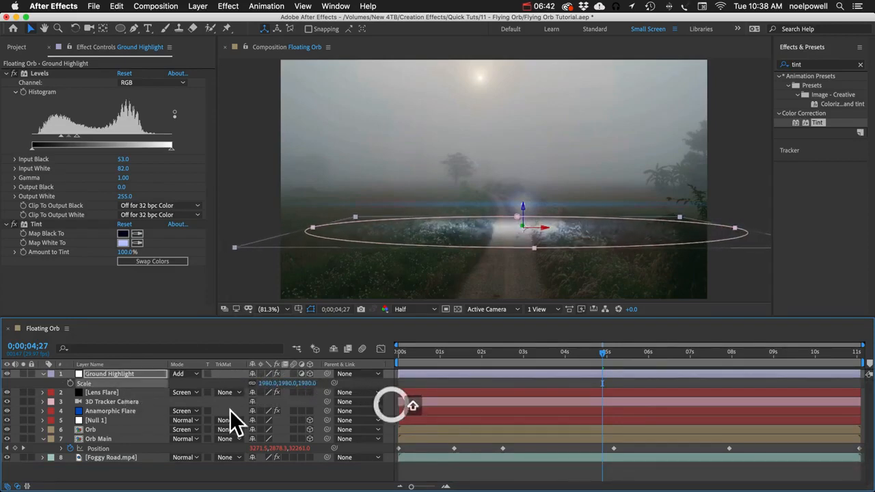
- Soften the ground highlight by raising the Levels Input White to 131
left_click(114, 373)
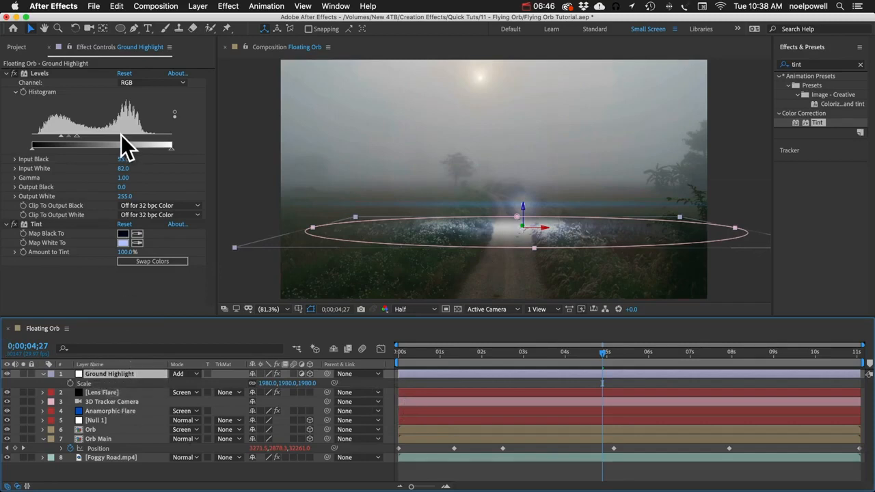
left_click_drag(78, 135, 103, 135)
left_click(145, 292)
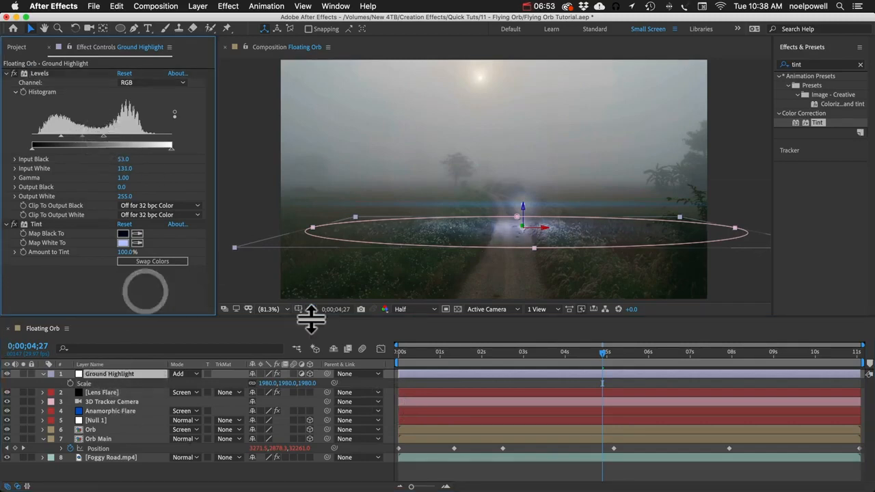
- Change the Tint's Map White To colour to a more saturated blue, judging it at 0;00;06;07
left_click_drag(600, 354, 657, 362)
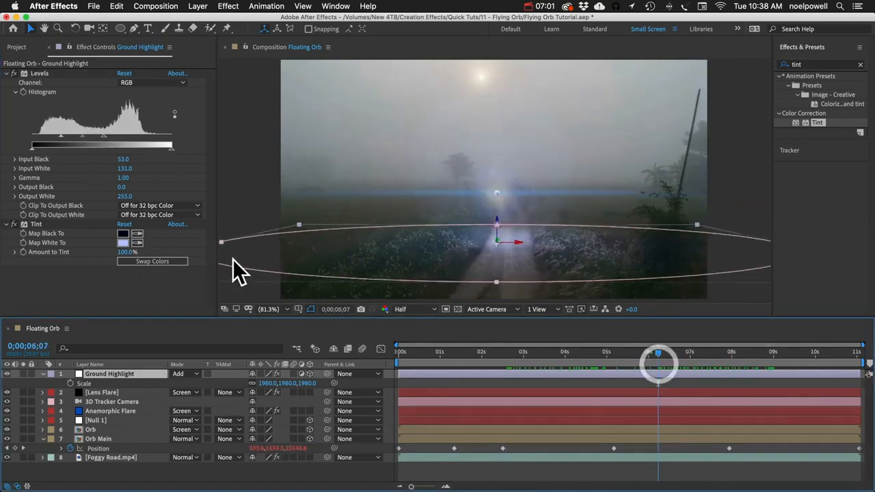
left_click(123, 243)
left_click_drag(224, 237, 240, 209)
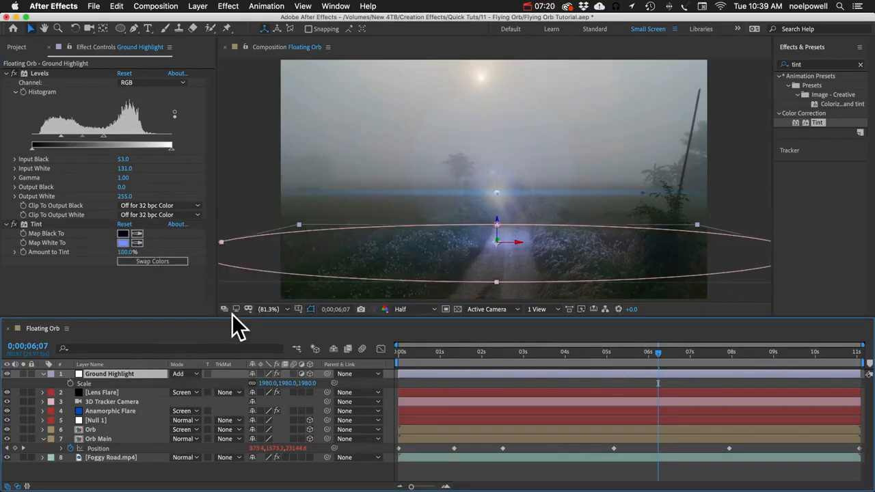
- Link Ground Highlight's Opacity to the Lens Flare layer's Flare Brightness with an expression and preview the animation from the start
key("t")
left_click(101, 392)
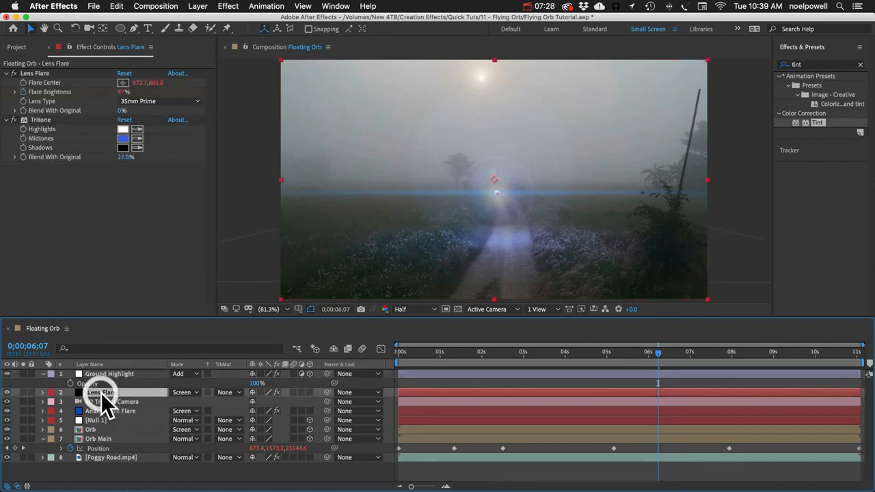
key("e")
left_click(65, 403)
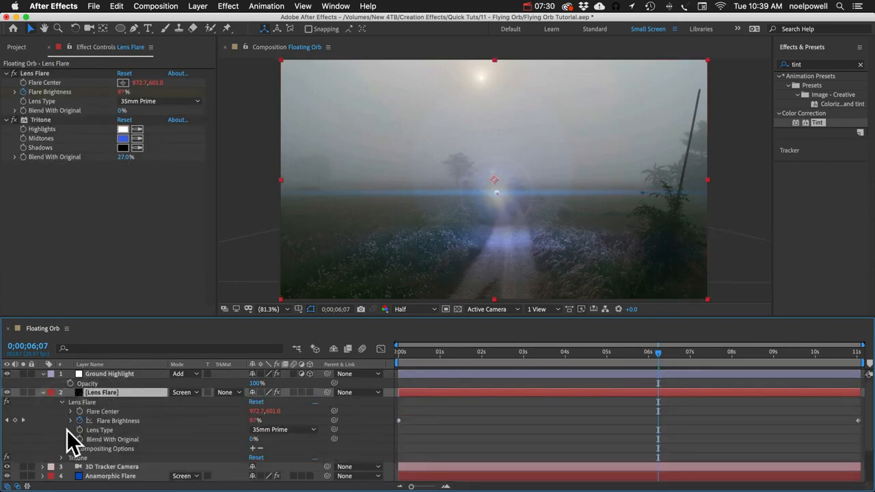
left_click(69, 383, "alt")
left_click_drag(280, 392, 152, 441)
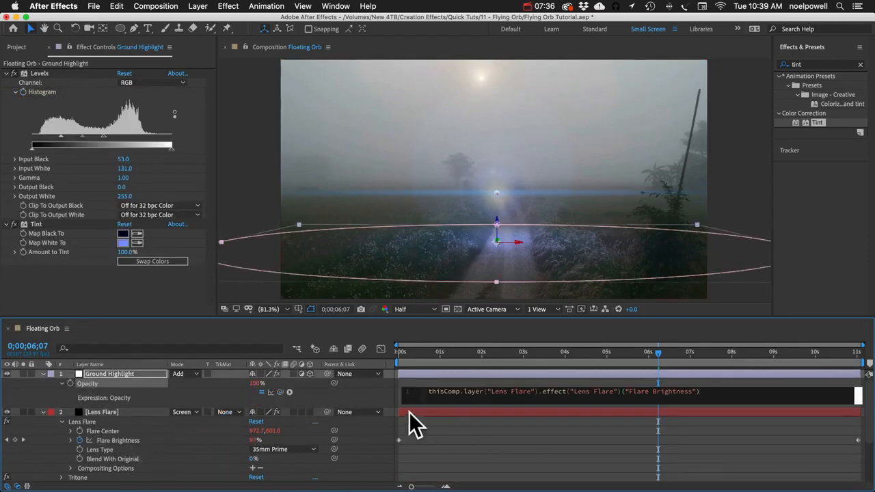
left_click(357, 395)
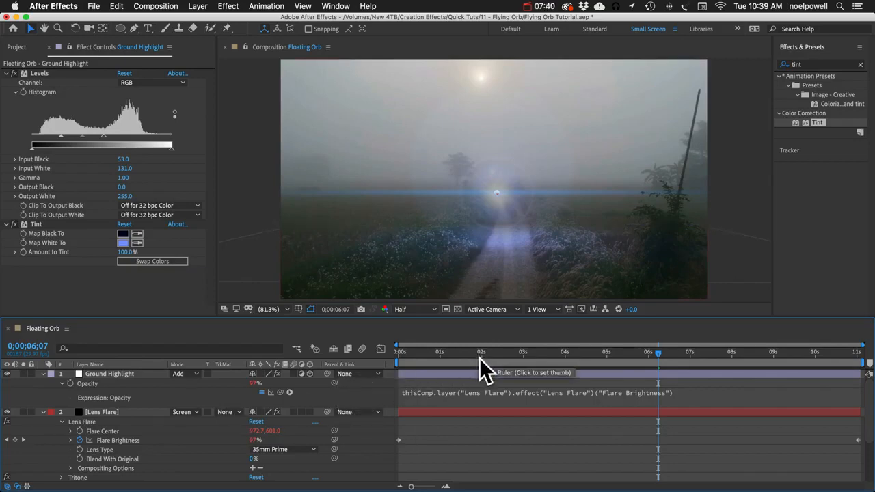
left_click(420, 351)
key("Home")
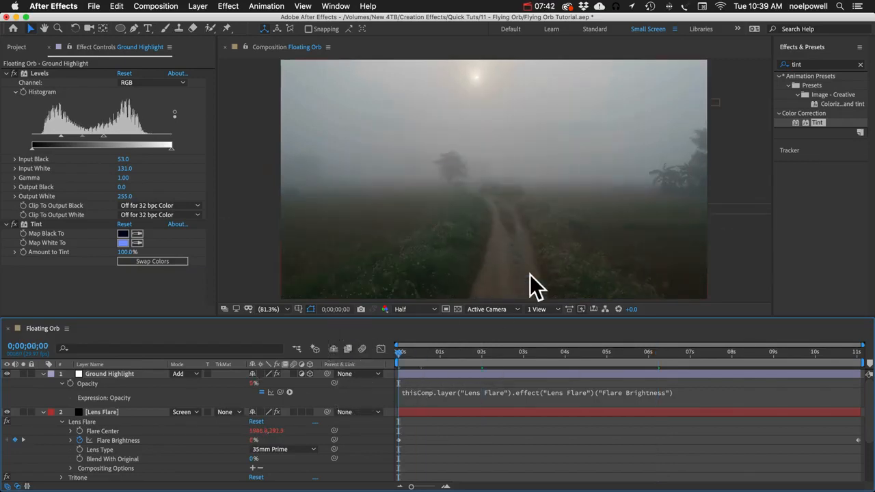
key("space")
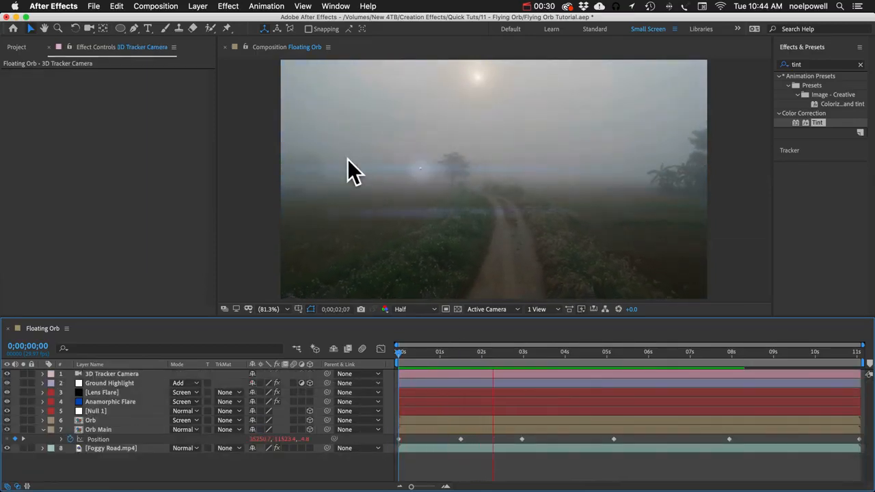
- Set the temporal interpolation of all Orb Main Position keyframes to Continuous Bezier
key("space")
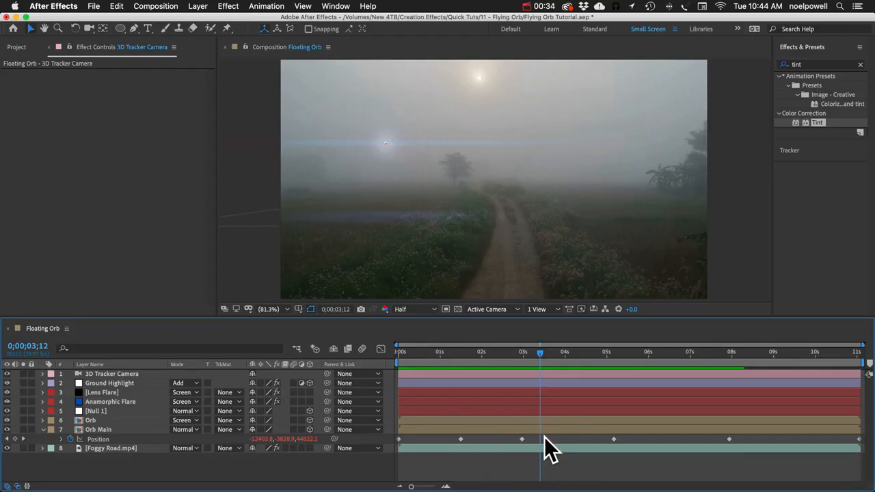
left_click(522, 439)
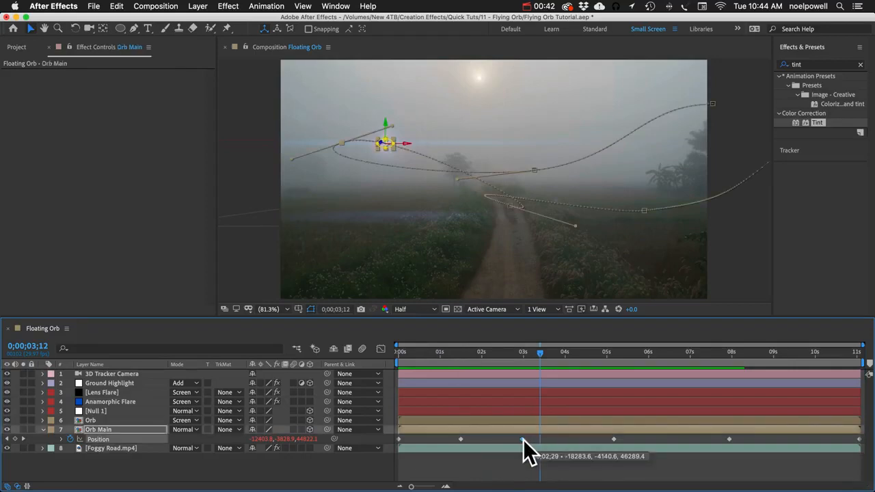
key("z")
left_click(648, 212)
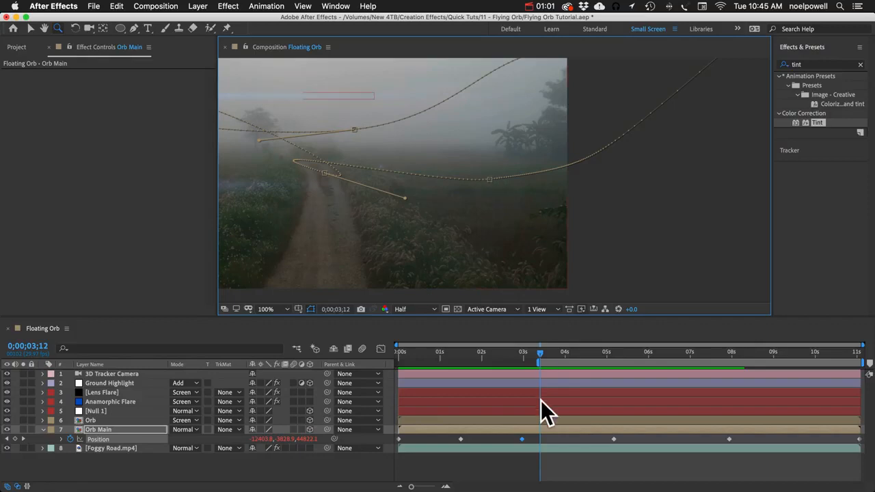
left_click(408, 442)
left_click_drag(407, 442, 859, 441)
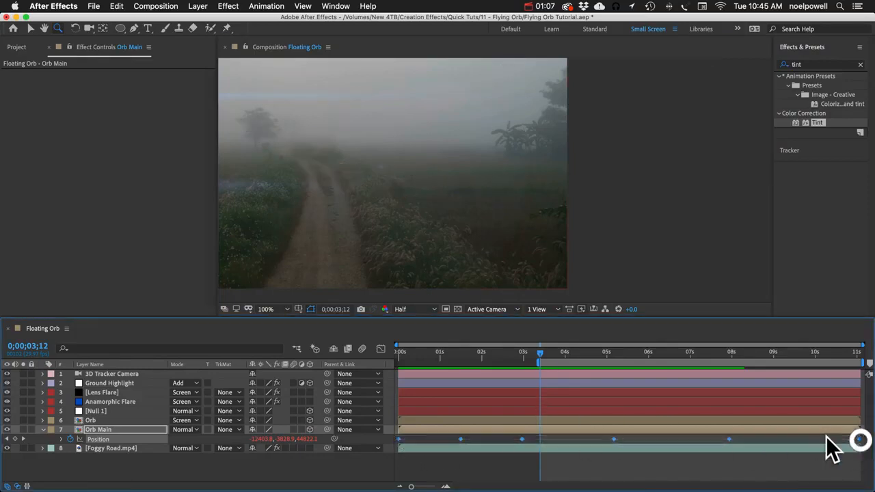
right_click(613, 439)
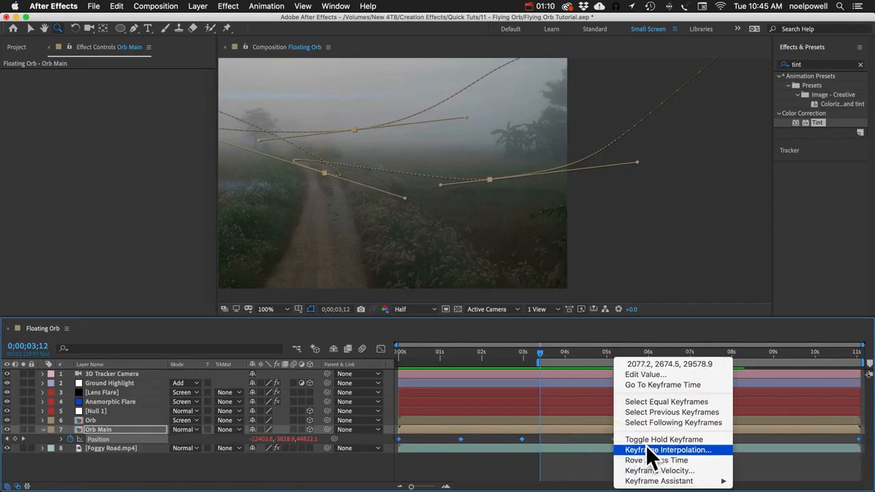
left_click(644, 450)
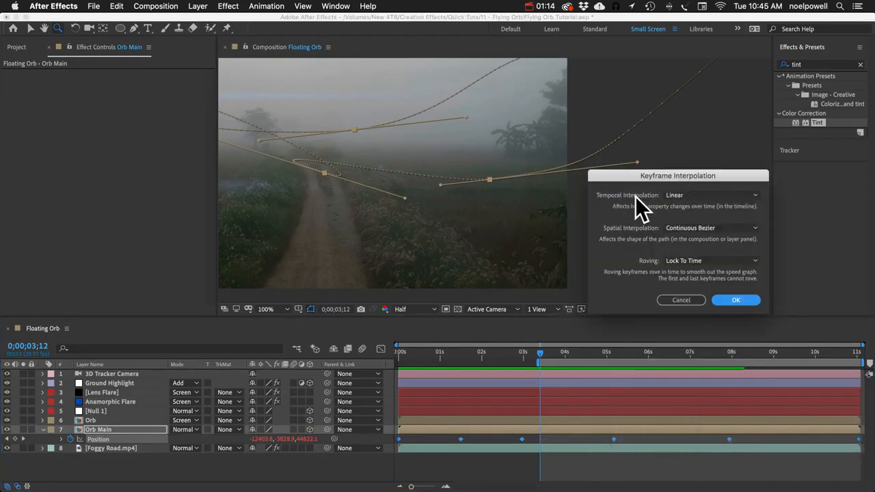
left_click(691, 197)
left_click(689, 248)
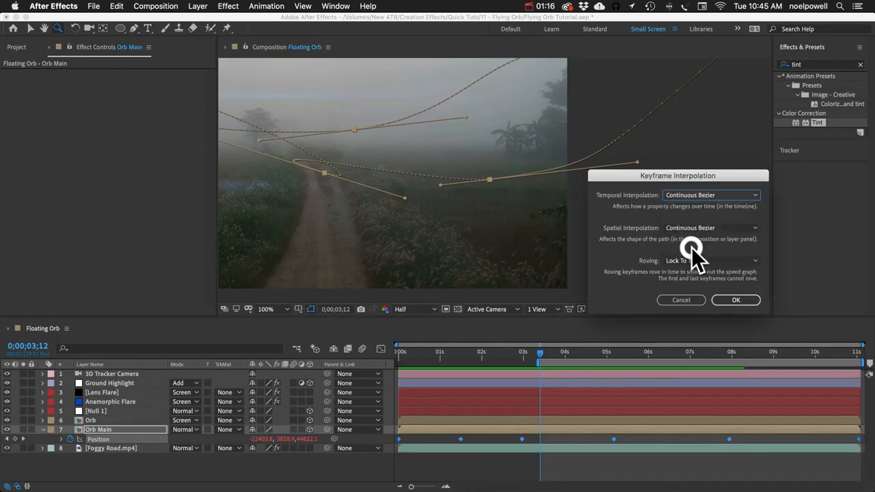
left_click(734, 301)
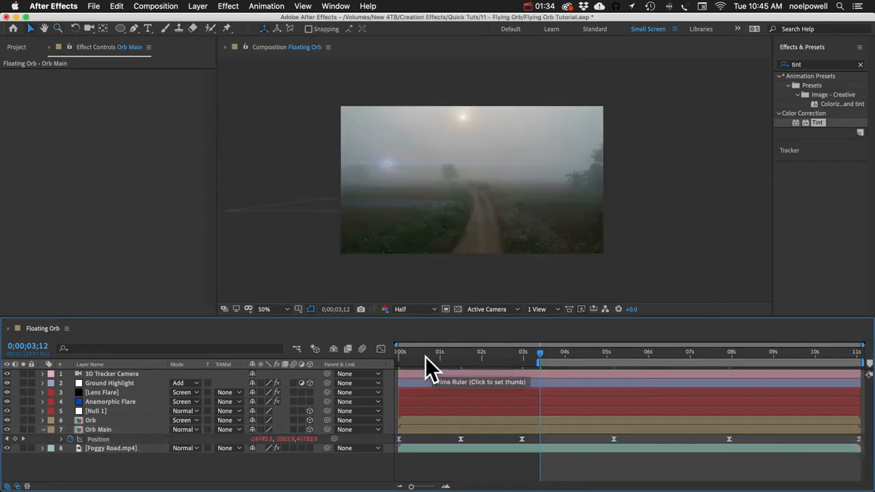
- Show the speed graph for Orb Main's Position and select its keyframes to reveal their handles
left_click(381, 348)
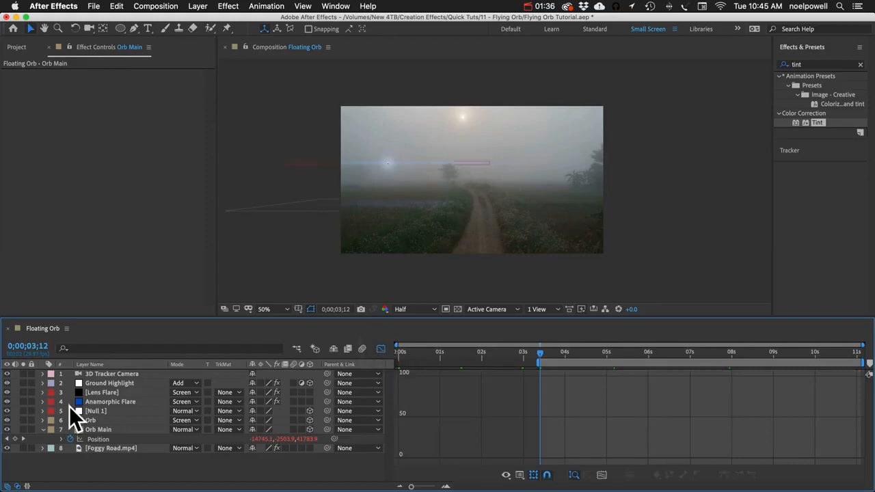
left_click(101, 440)
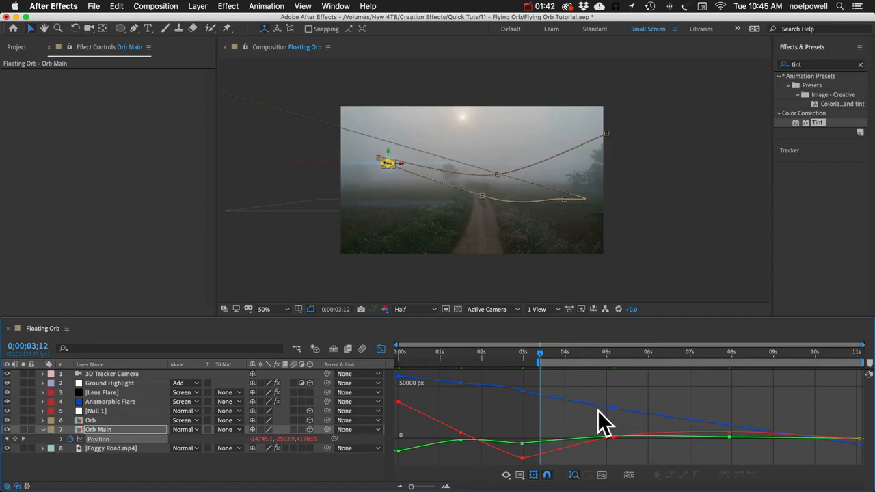
left_click(519, 476)
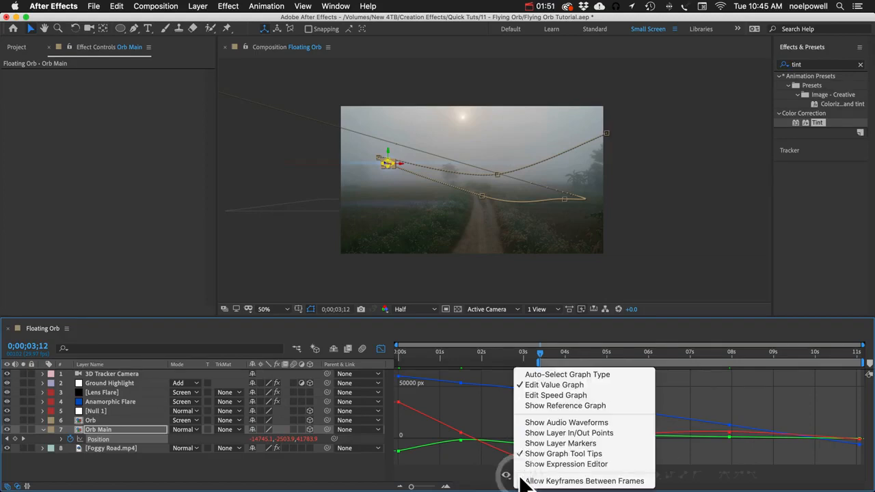
left_click(555, 396)
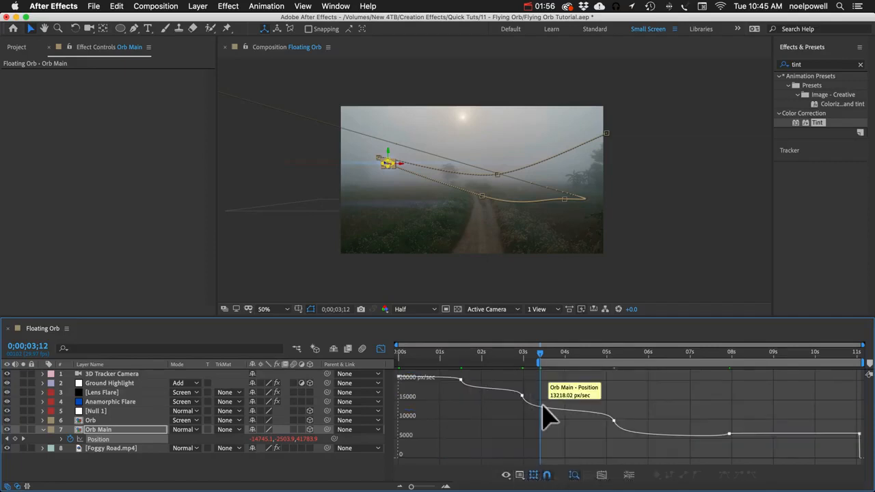
double_click(523, 399)
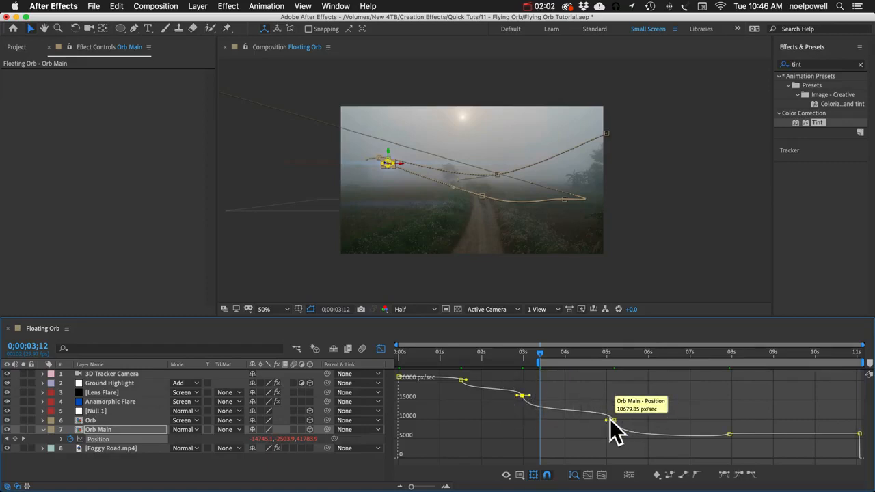
- Ease Orb Main's speed down to 0 at the last Position keyframe and raise it to about 16000 px/sec at the 8-second keyframe
left_click(800, 352)
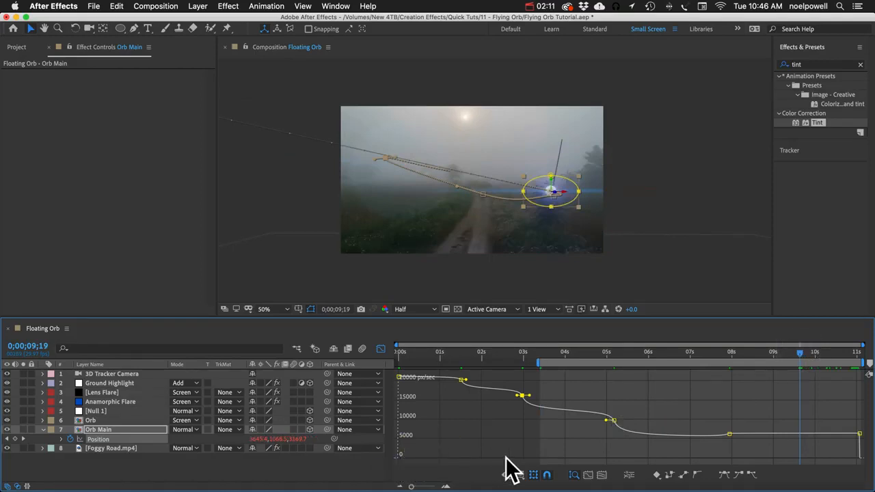
left_click_drag(404, 352, 610, 375)
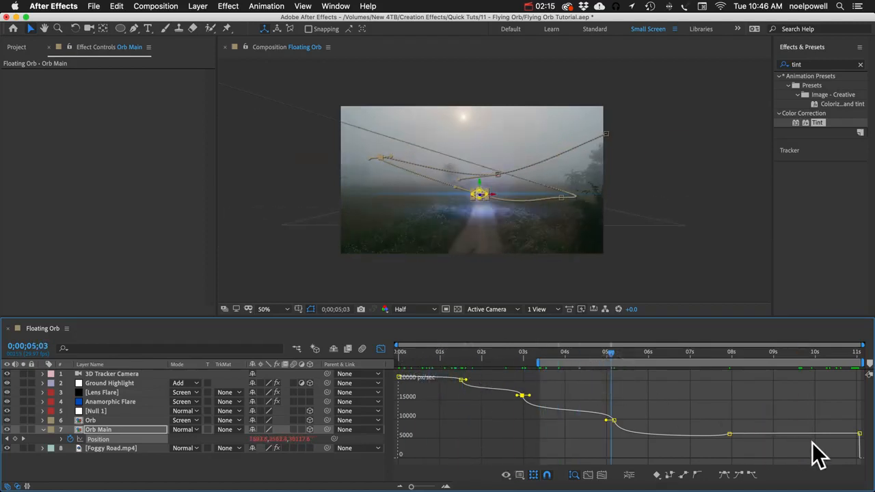
left_click_drag(801, 354, 844, 363)
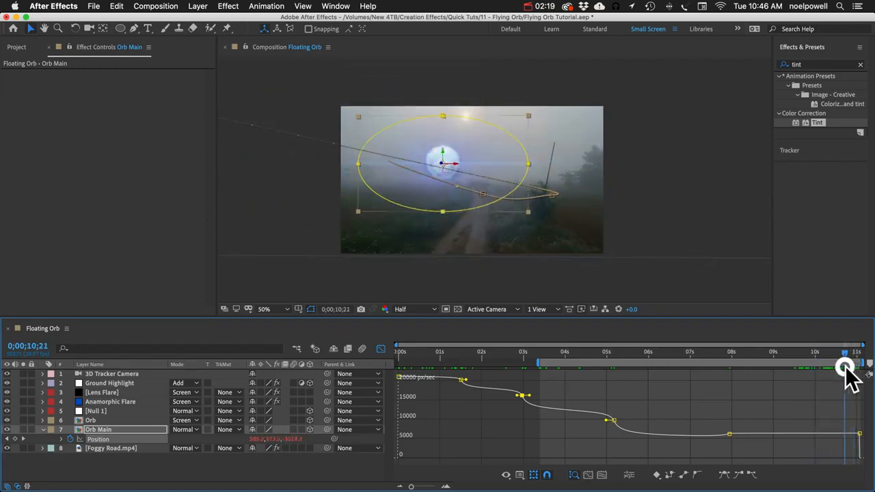
left_click_drag(860, 435, 795, 458)
left_click_drag(729, 439, 730, 409)
left_click_drag(624, 433, 626, 435)
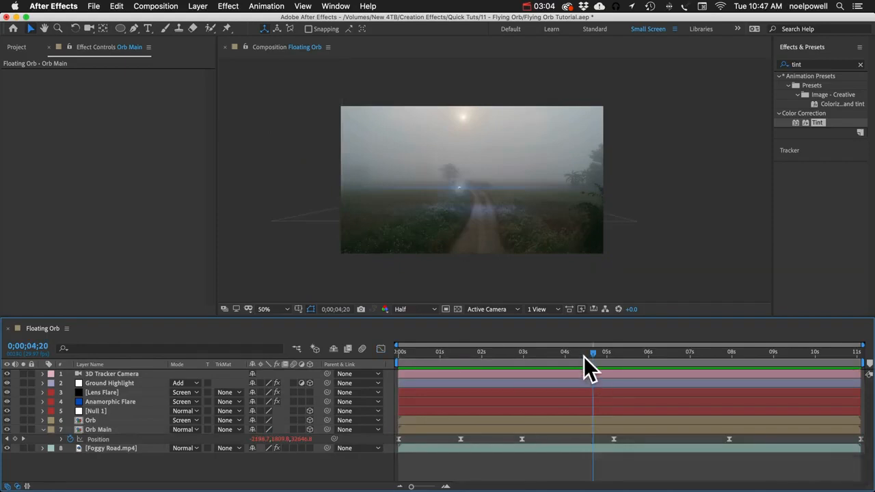
- Lower Orb Main's speed to about 4000 px/sec at the 3-second Position keyframe, raise it at the 1.5-second keyframe, and preview the motion
left_click_drag(585, 352, 521, 348)
left_click_drag(528, 439, 510, 439)
left_click(381, 349)
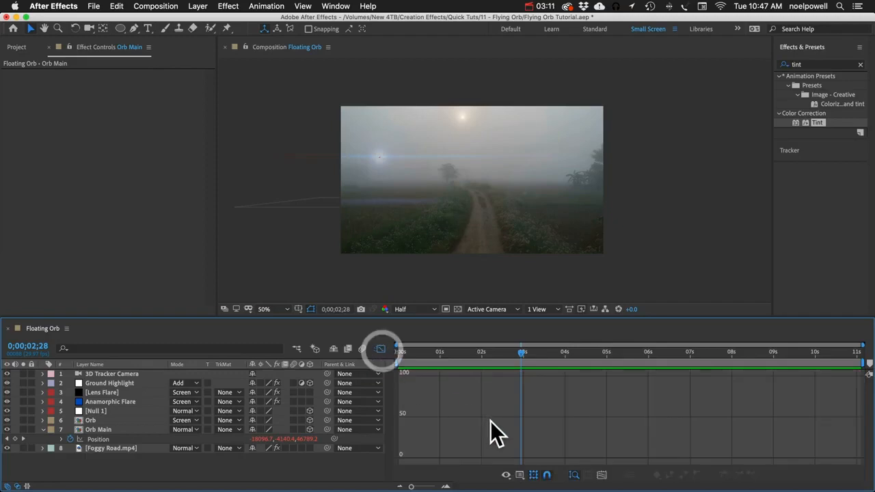
left_click(103, 438)
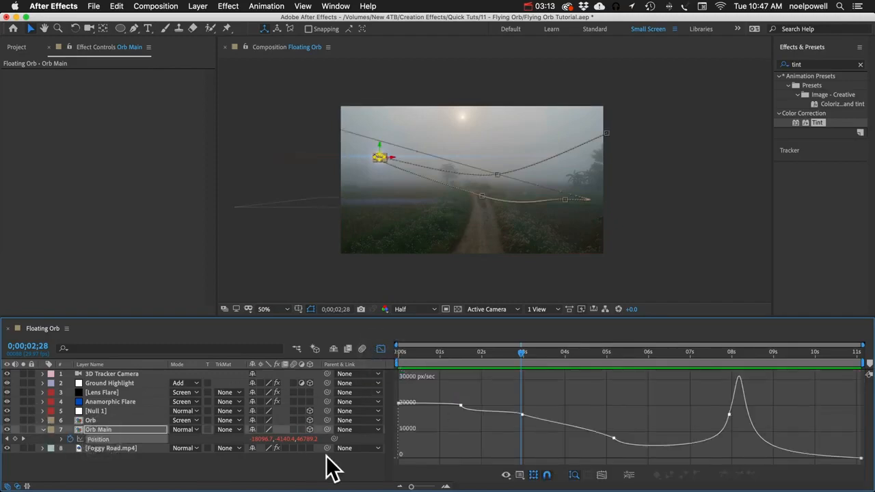
left_click_drag(523, 422, 502, 447)
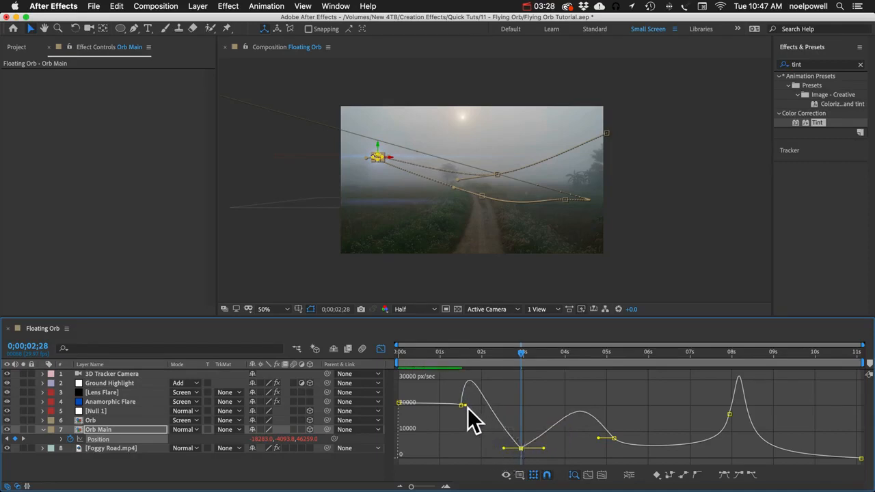
left_click_drag(465, 405, 468, 389)
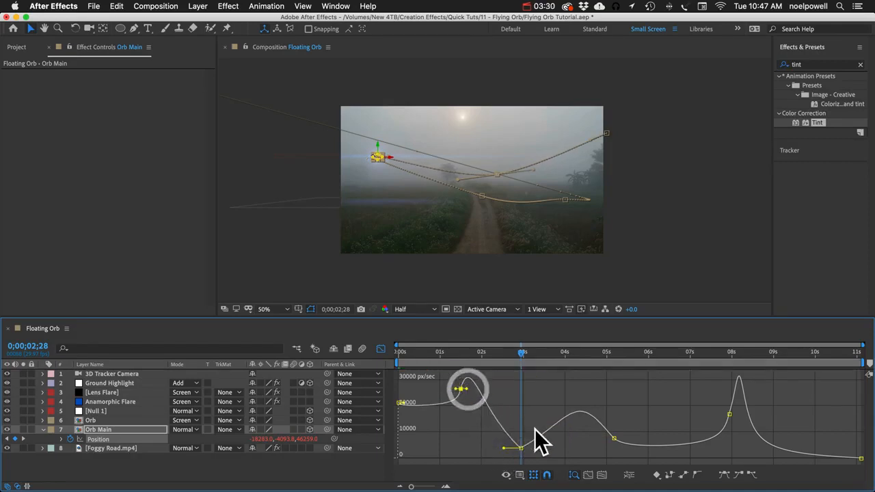
left_click(381, 349)
key("Home")
left_click(458, 470)
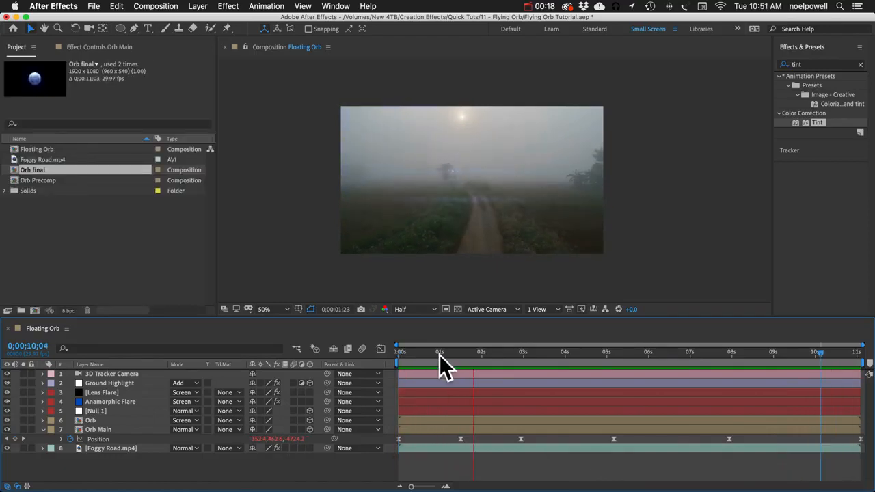
key("space")
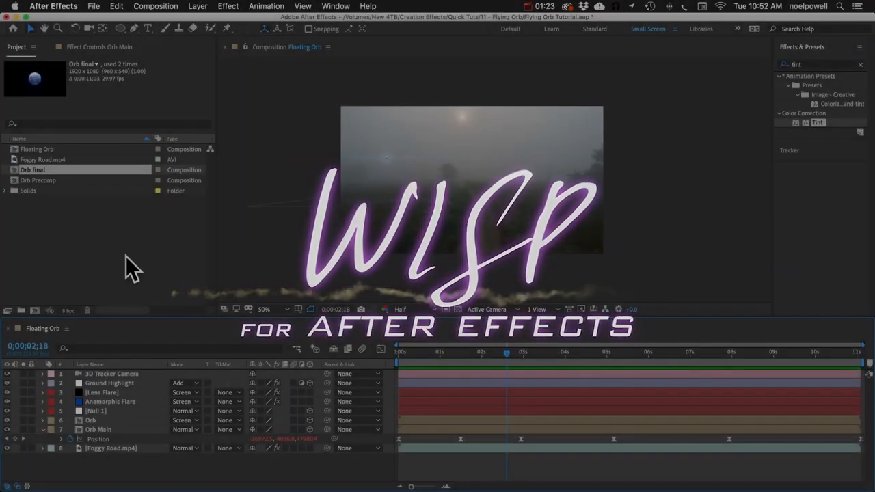
- Import the Wisp (CC 2019).aep project from the Wisp template's Collected Files and open its Wisps (HD) composition
left_click(126, 256)
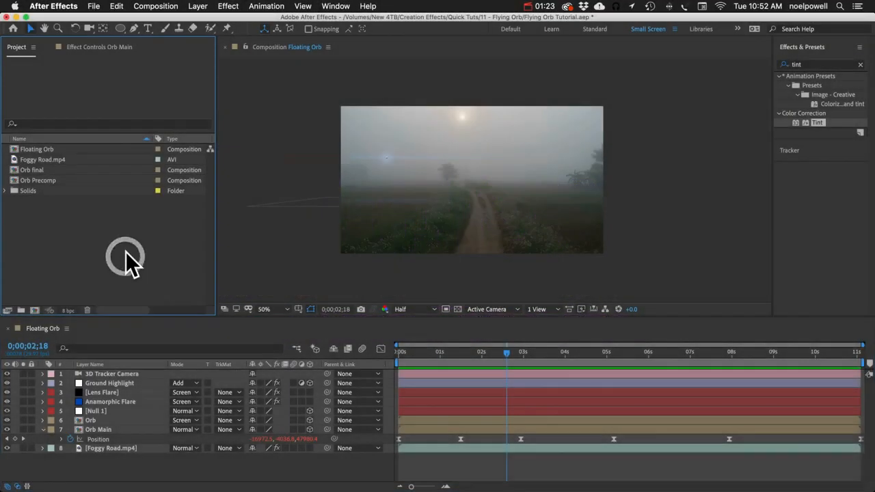
left_click(94, 7)
mouse_move(131, 151)
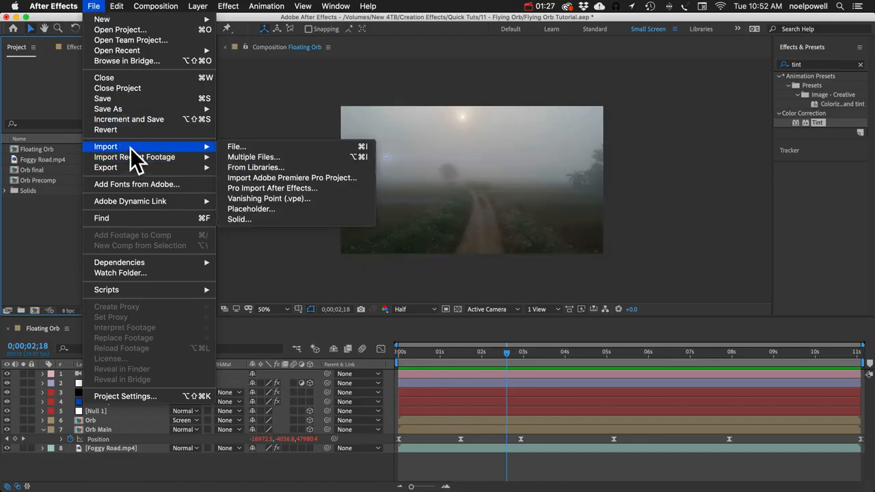
left_click(319, 148)
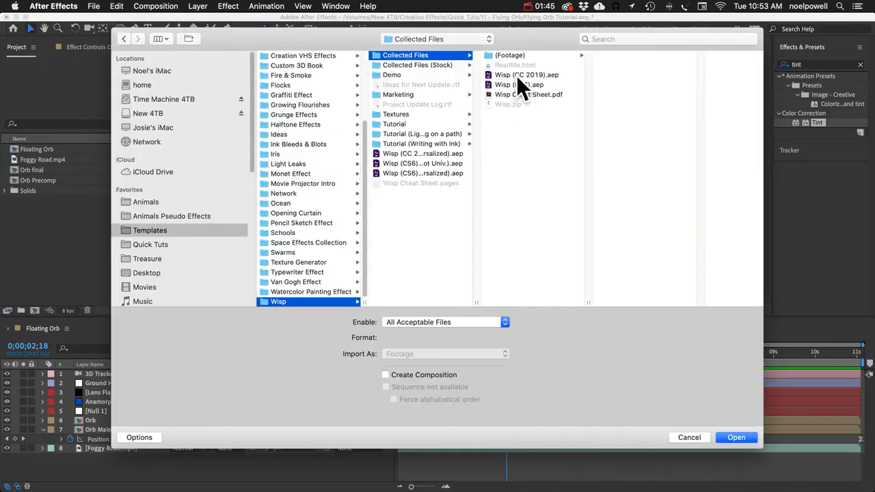
left_click(516, 76)
left_click(729, 435)
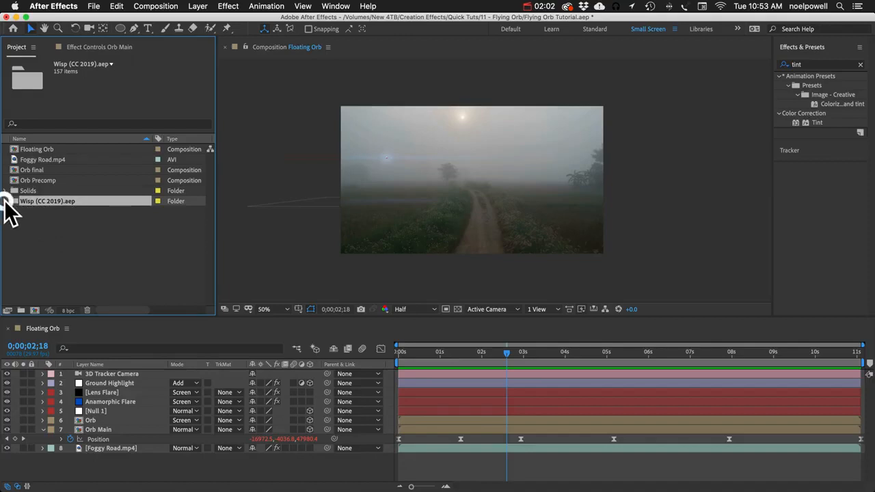
left_click(6, 201)
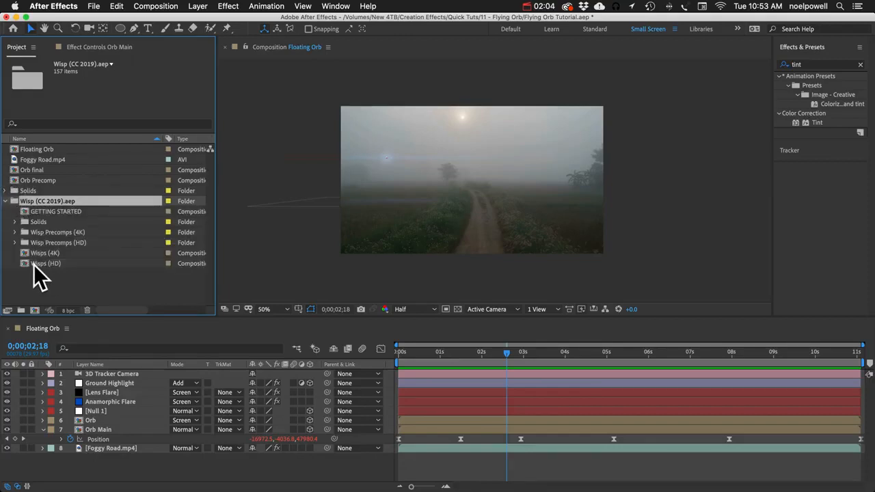
double_click(37, 264)
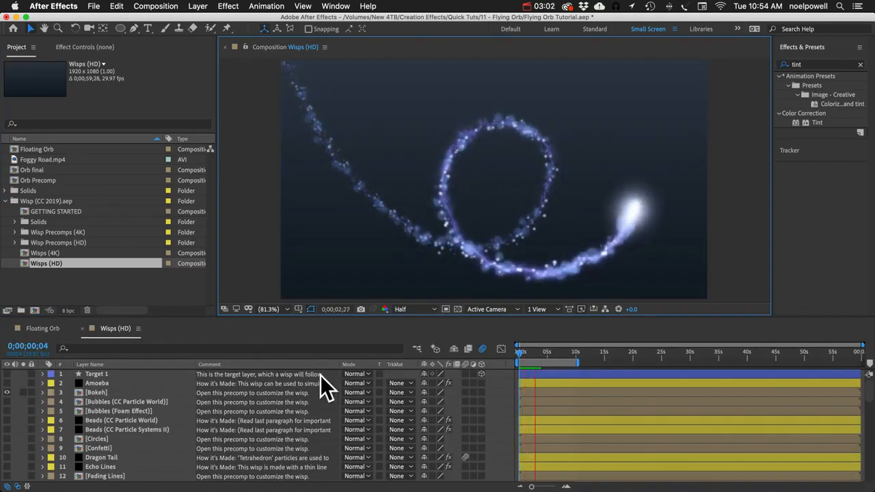
- Hide Bokeh and compare the Dragon Tail, Fading Lines and Fairy wisps by showing them one at a time in Wisps (HD)
left_click(7, 392)
scroll(13, 413, "down", 3)
left_click(7, 374)
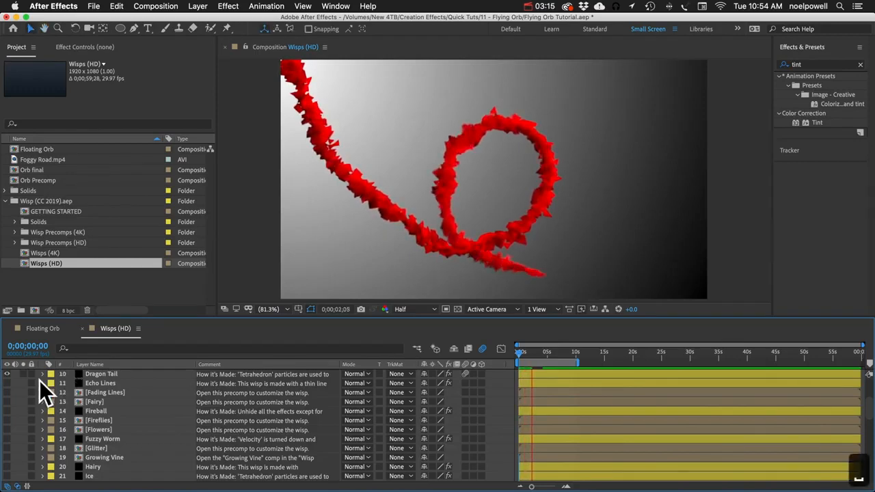
left_click(7, 374)
left_click(7, 392)
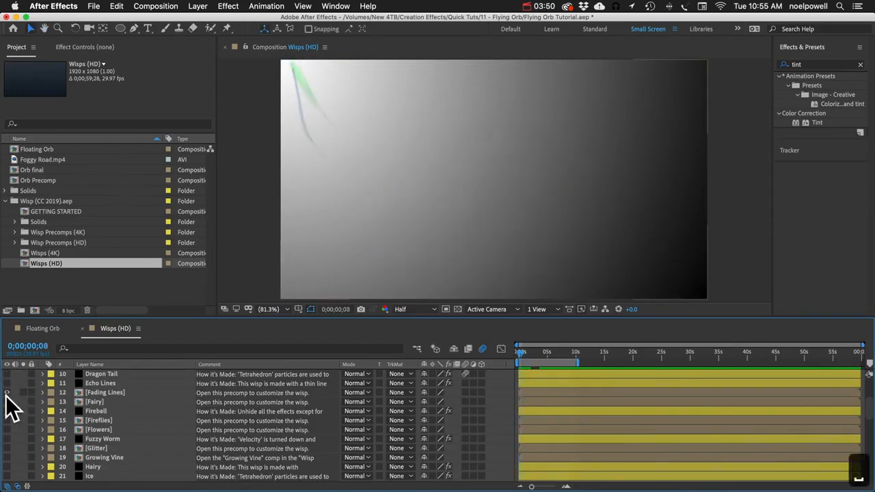
left_click(7, 392)
left_click(7, 401)
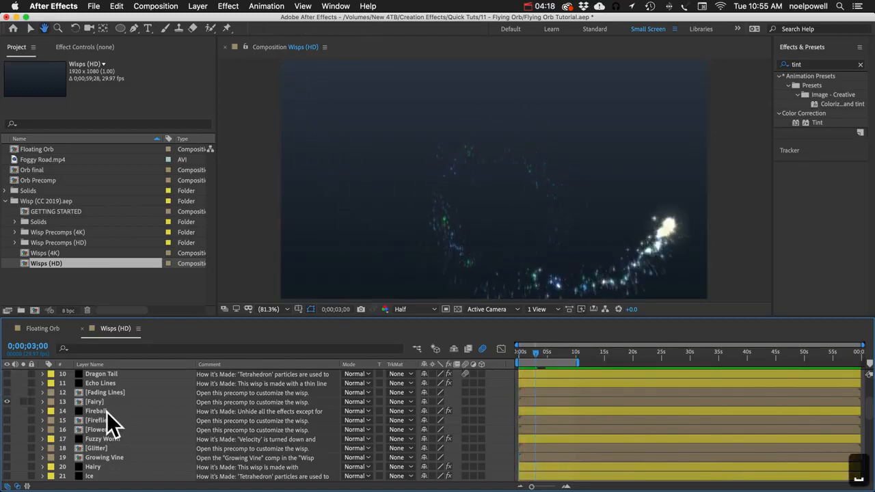
- Look through the wisp layer list and inspect the Target 1 layer by temporarily showing it with its motion path
scroll(114, 438, "down", 5)
scroll(114, 437, "down", 3)
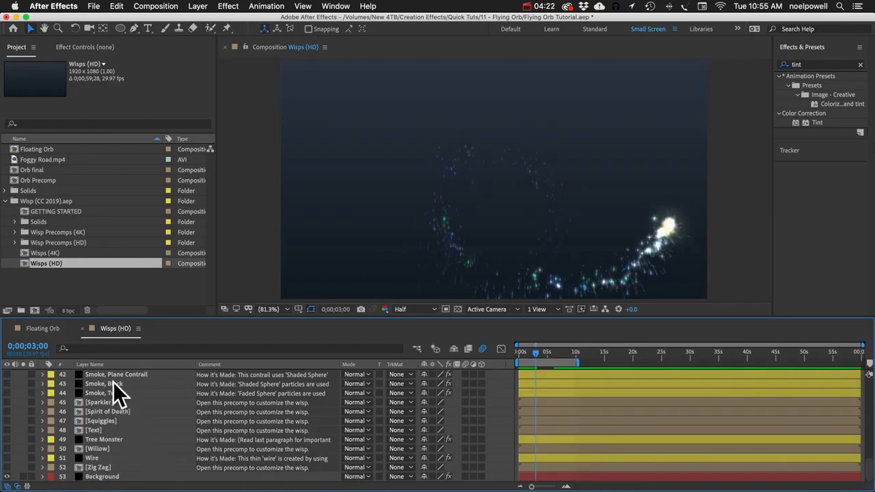
scroll(114, 382, "up", 10)
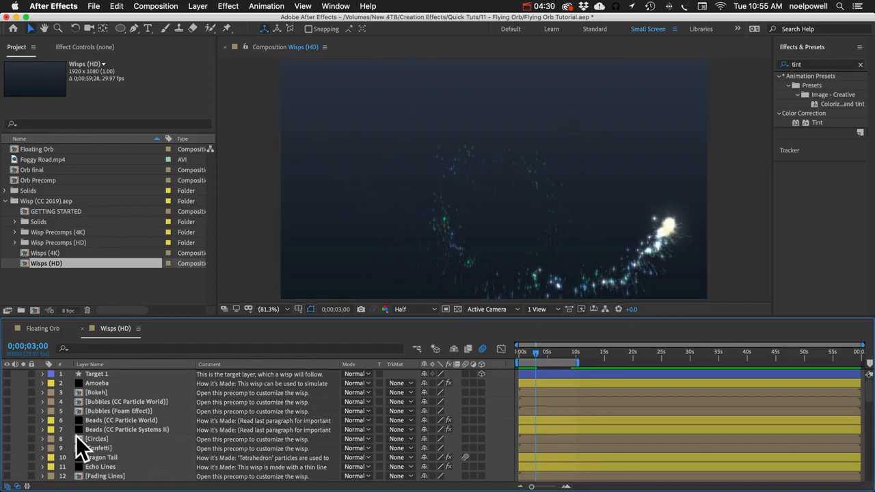
left_click(94, 374)
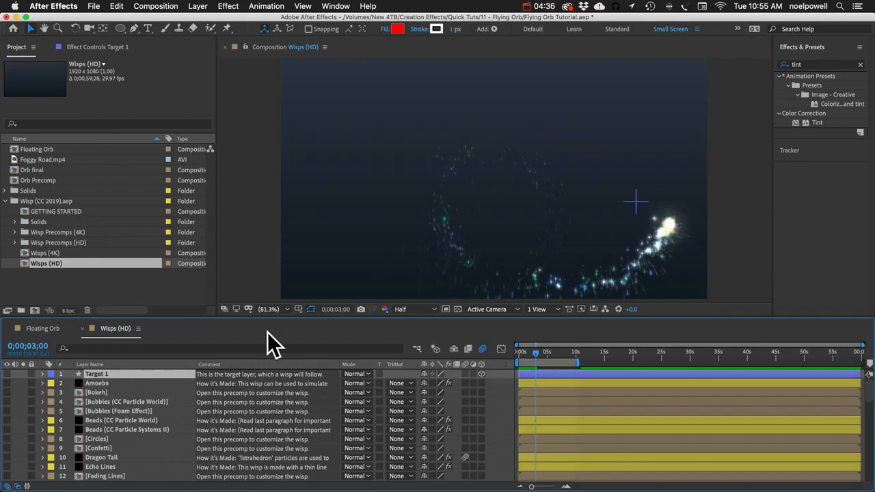
left_click(8, 374)
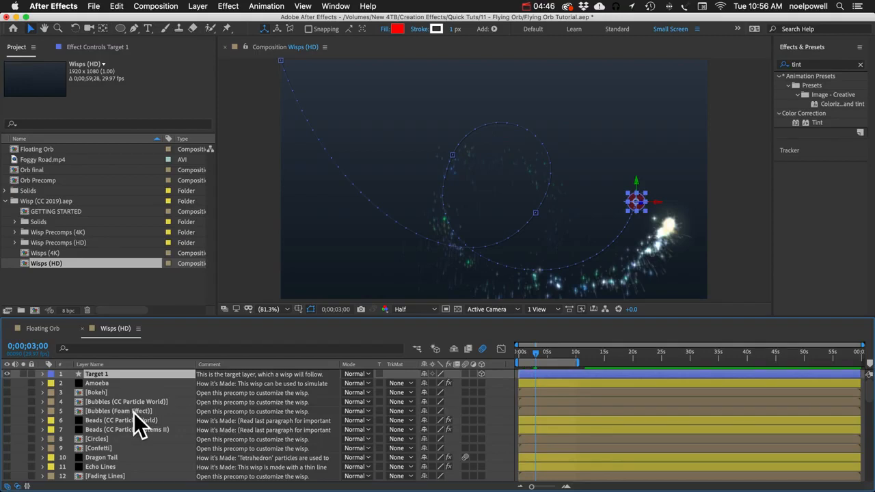
left_click(7, 374)
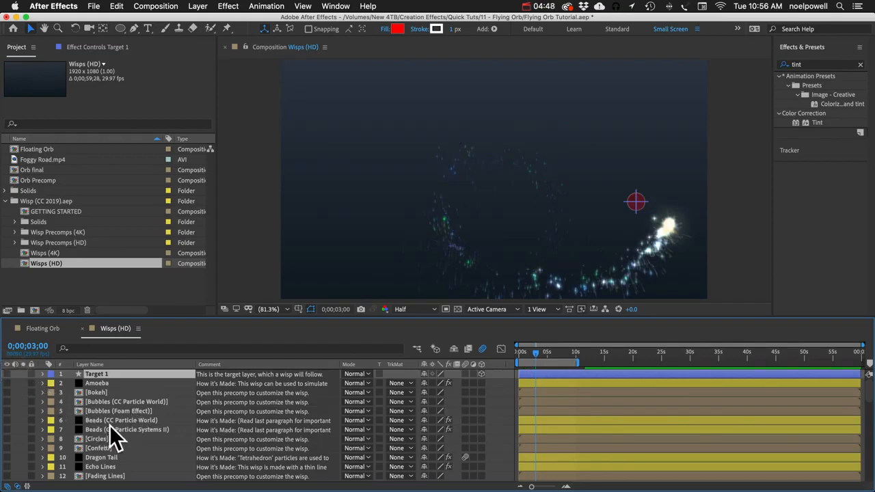
- Find the Light Scribble wisp, open its precomp, fit it in the viewer and preview the animation
scroll(110, 427, "down", 12)
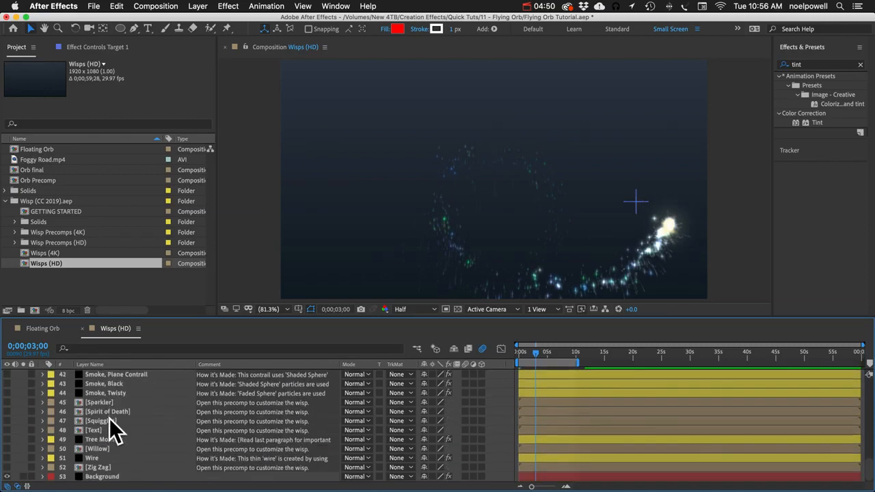
scroll(108, 409, "up", 2)
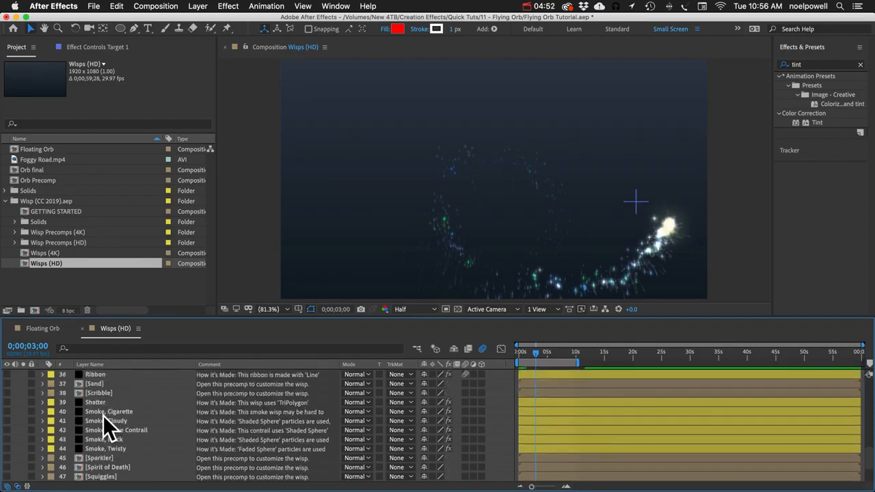
scroll(103, 414, "up", 5)
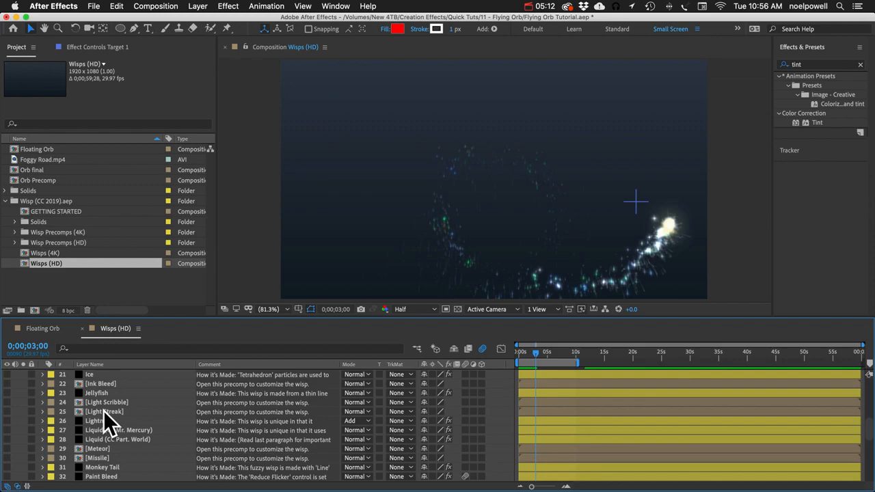
left_click(102, 401)
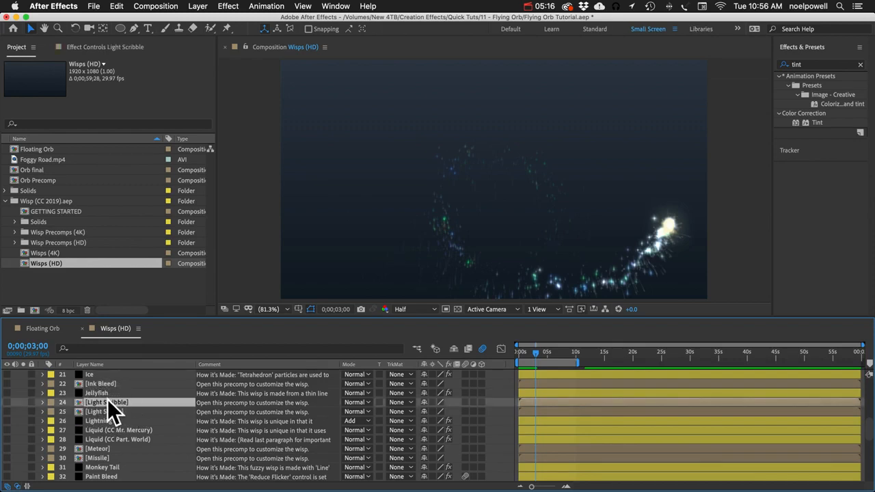
double_click(107, 401)
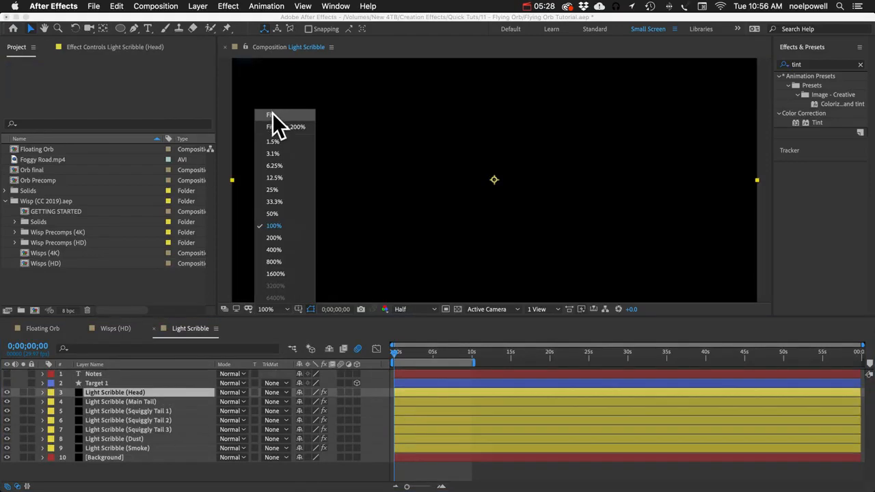
left_click(272, 113)
key("space")
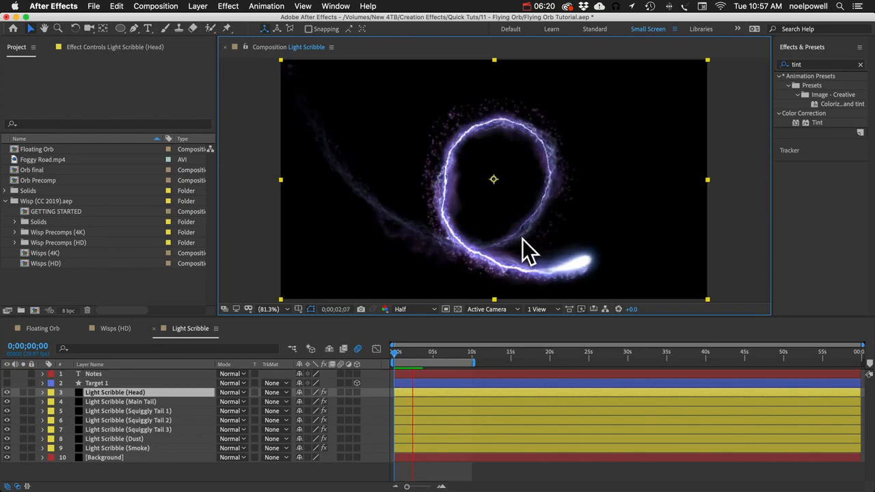
key("space")
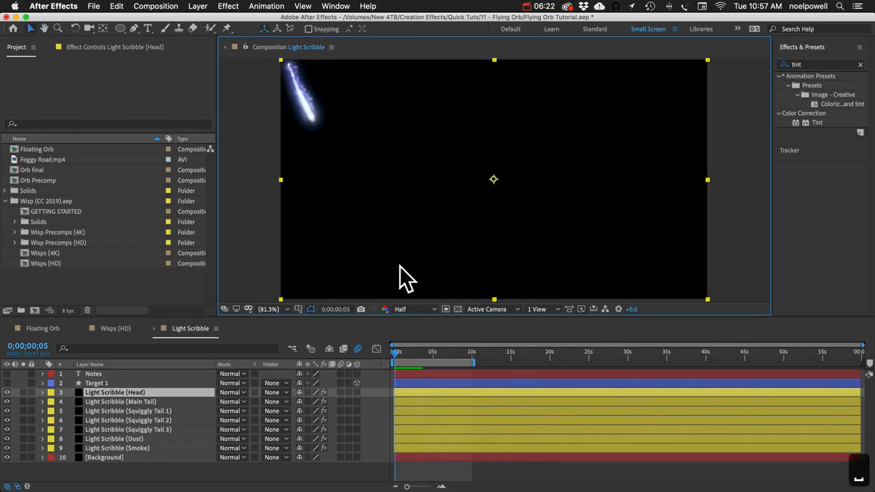
- Copy the Light Scribble layers from Head through Smoke into Floating Orb directly above Foggy Road.mp4, and collapse Orb Main's properties
left_click(112, 449, "shift")
key("super+c")
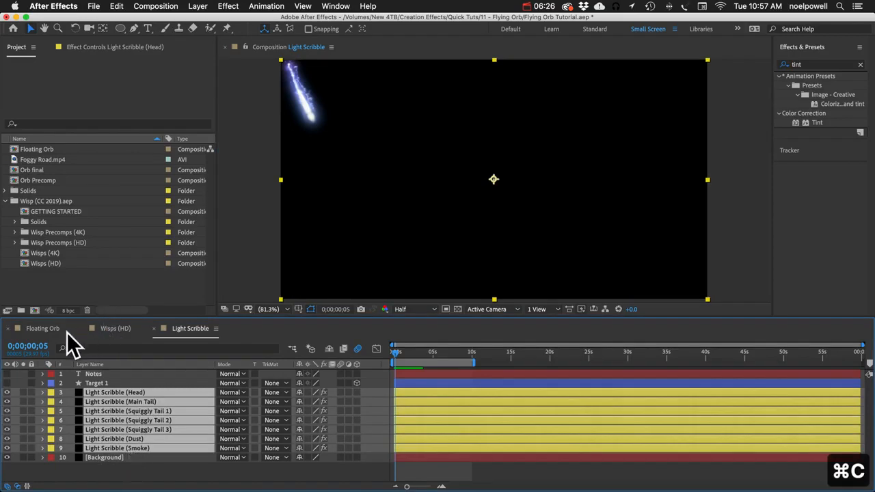
left_click(43, 328)
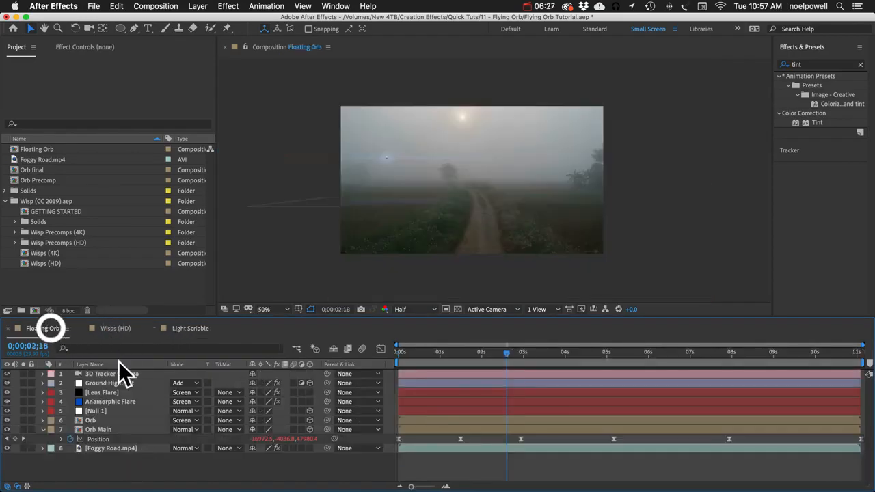
left_click(113, 449)
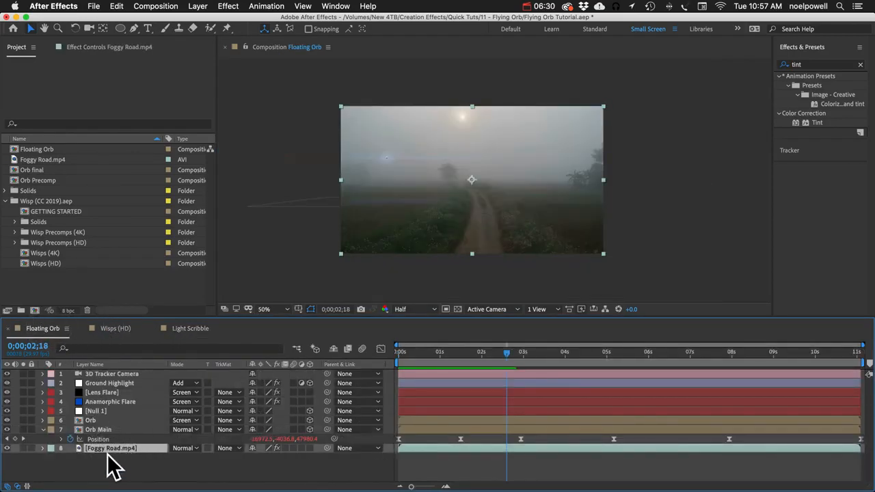
key("super+v")
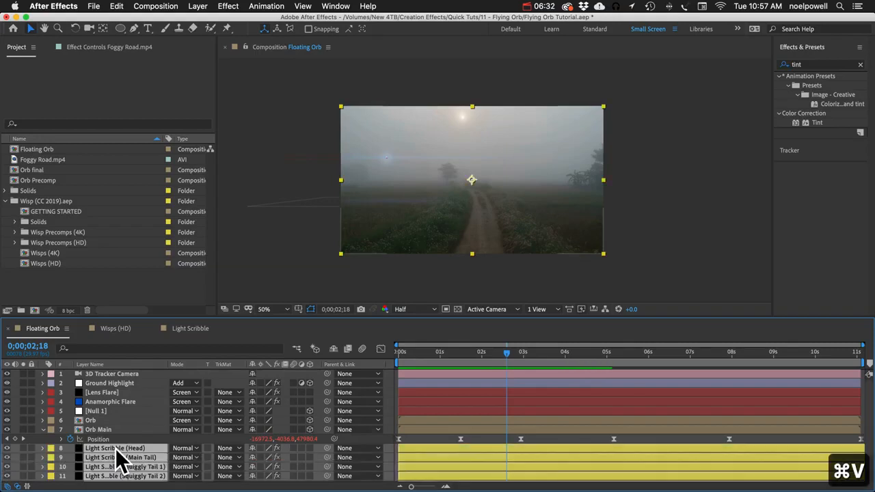
scroll(120, 459, "down", 3)
left_click(111, 393)
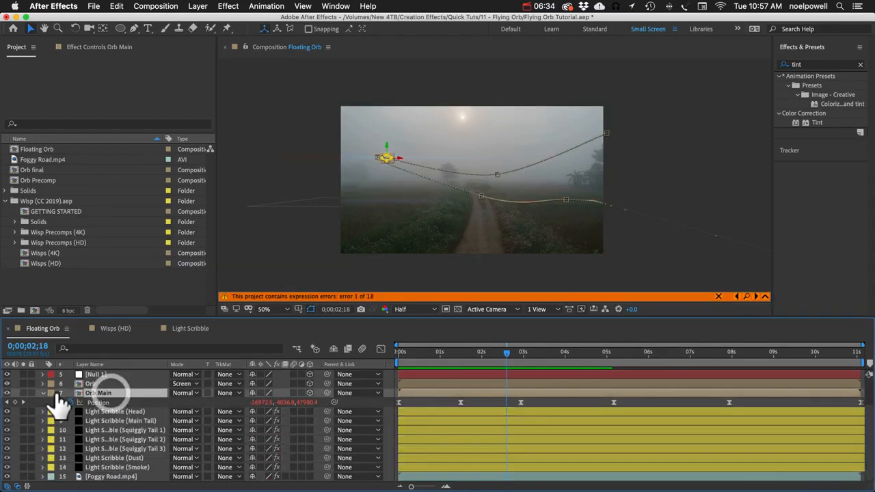
left_click(42, 393)
scroll(111, 391, "up", 3)
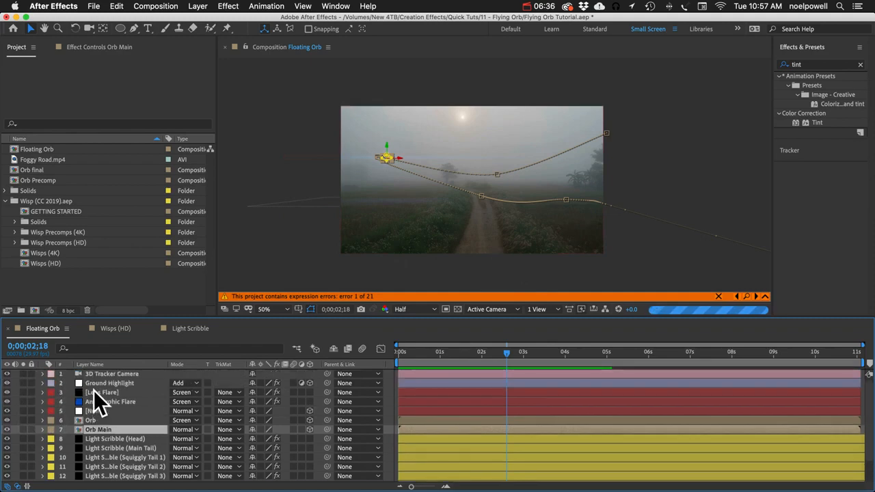
- Set the Target Layer of Light Scribble (Head) to Orb Main in its General Controls effect
left_click(107, 440)
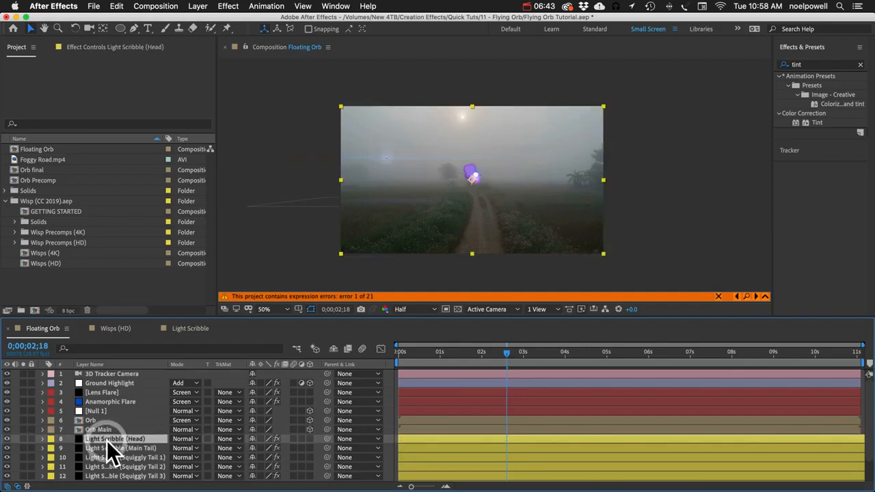
left_click(96, 49)
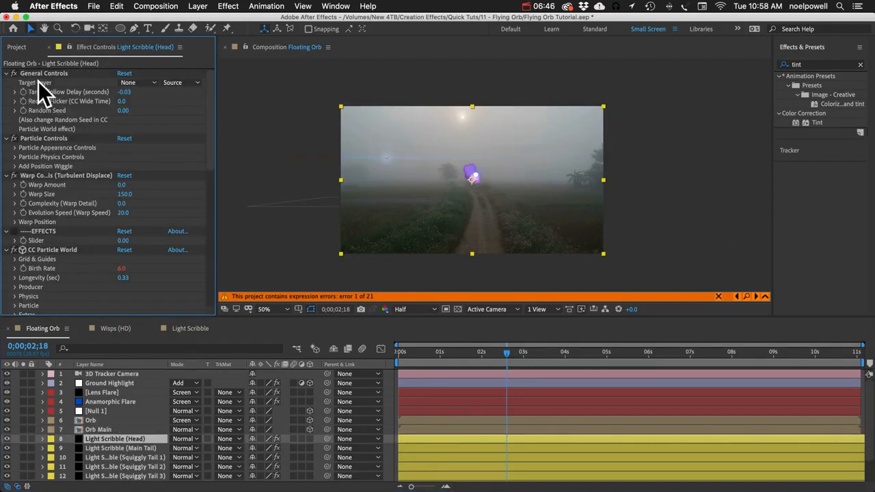
left_click(148, 82)
left_click(147, 162)
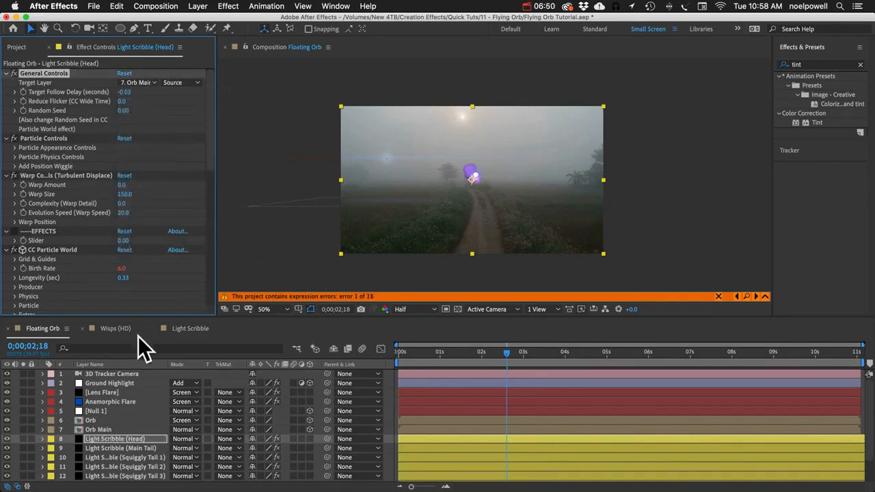
- Set the Target Layer to Orb Main for Light Scribble (Main Tail) and the three Squiggly Tail layers
left_click(123, 448)
key("ctrl+Down")
key("ctrl+Down")
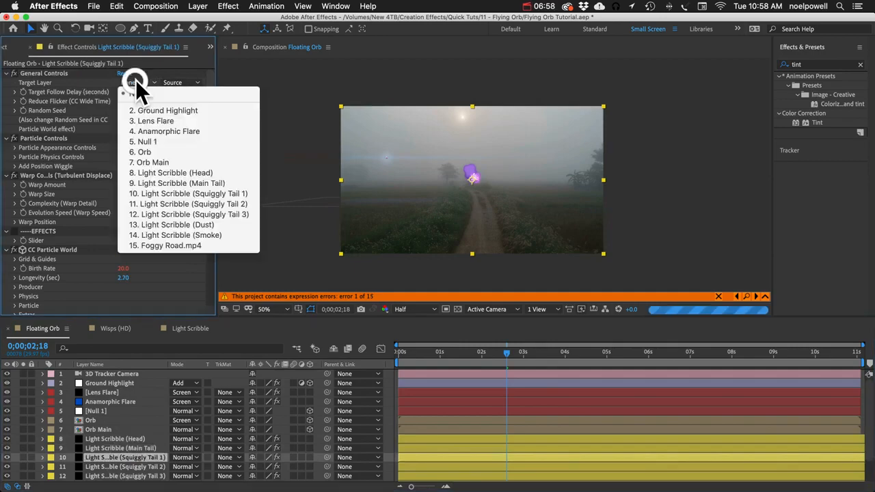
left_click(147, 82)
left_click(148, 162)
scroll(132, 431, "down", 3)
left_click(130, 449)
left_click(147, 82)
left_click(150, 162)
- Set the Target Layer to Orb Main for the Light Scribble (Dust) and Light Scribble (Smoke) layers
left_click(135, 458)
left_click(147, 82)
left_click(129, 467)
left_click(138, 82)
left_click(145, 162)
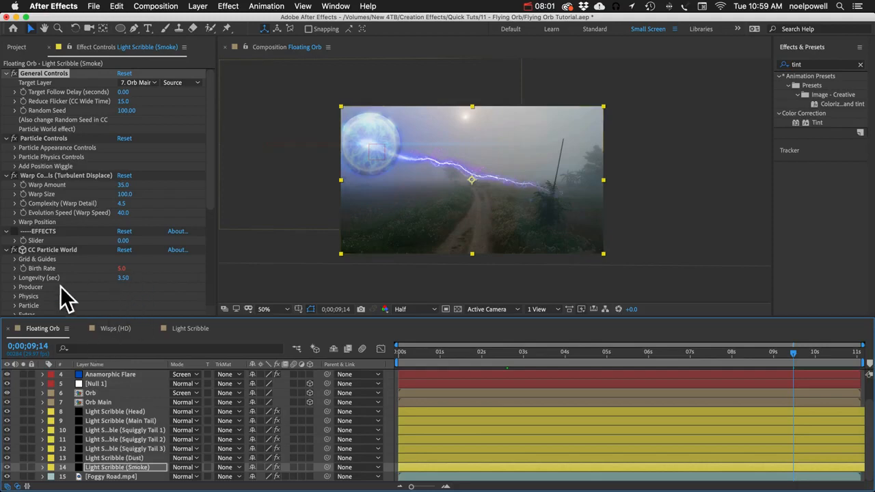
- Solo Light Scribble (Main Tail), widen its effect settings and examine the Warp, Particle and General Controls
left_click(119, 421)
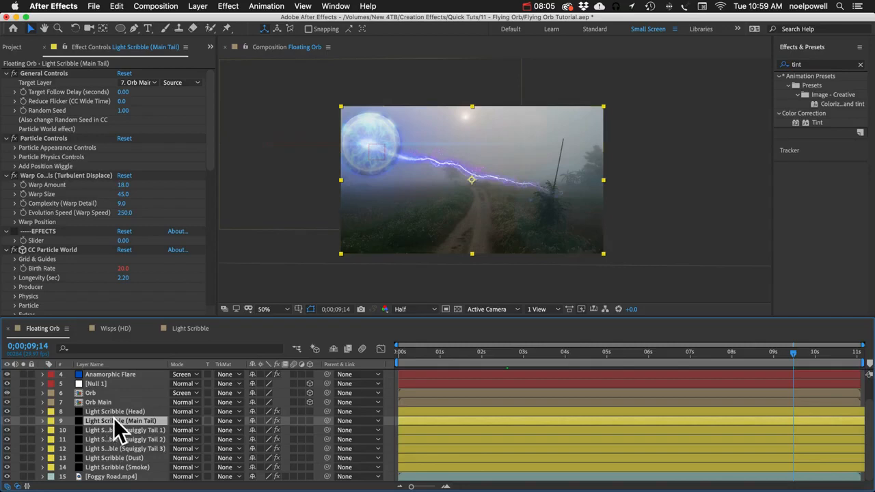
left_click(23, 420)
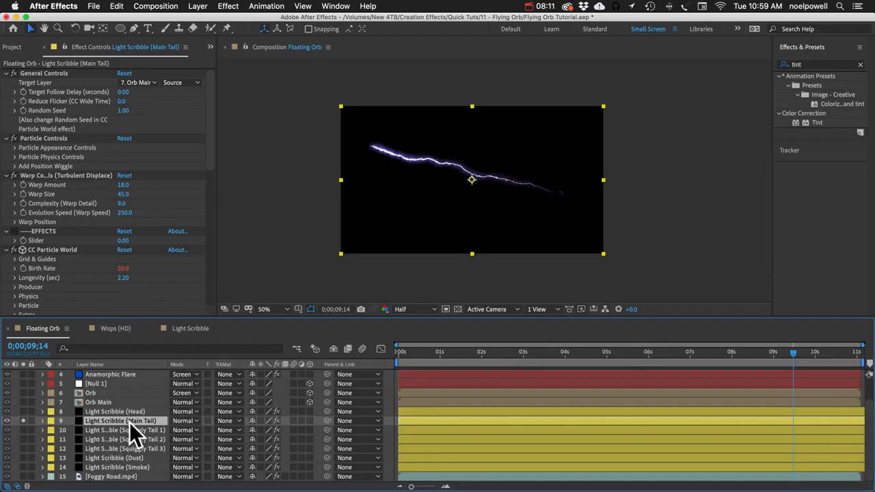
left_click(83, 46)
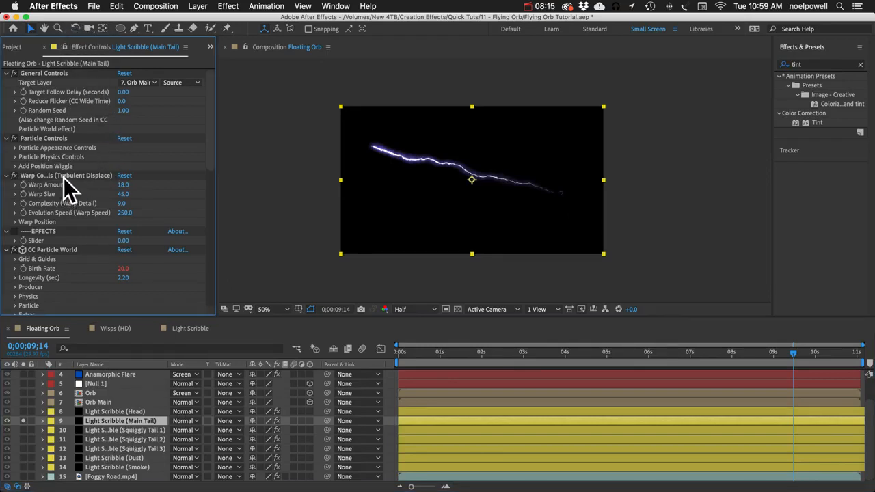
left_click_drag(218, 161, 289, 164)
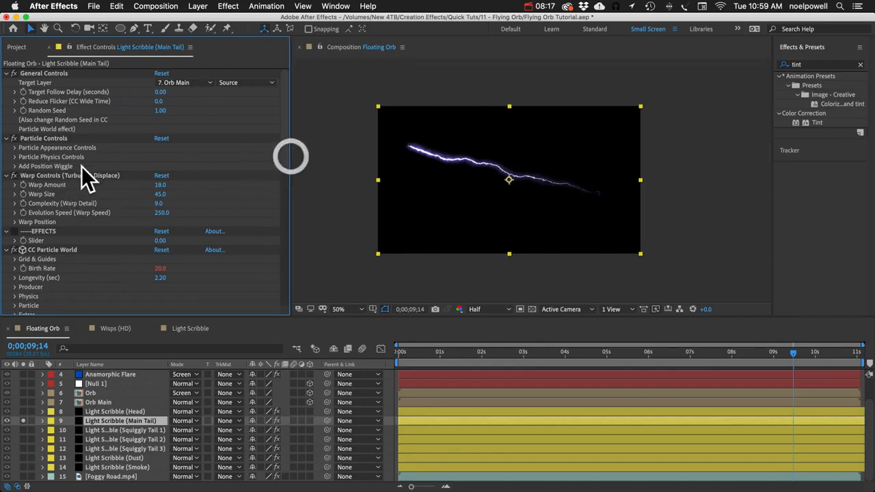
left_click(73, 175)
left_click(57, 138)
left_click(56, 72)
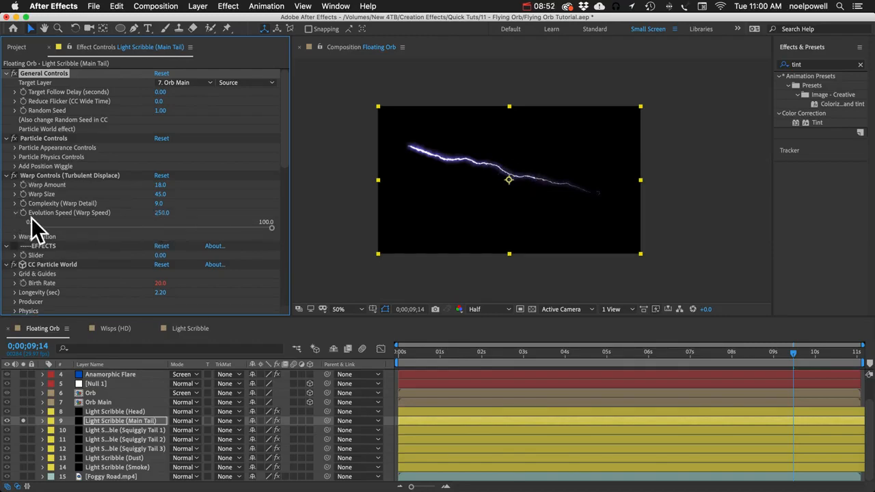
- Select Light Scribble (Dust), open its Birth Size value and fit the whole composition in the viewer
key("super+Down")
key("super+Down")
key("super+Down")
key("super+Down")
left_click(164, 194)
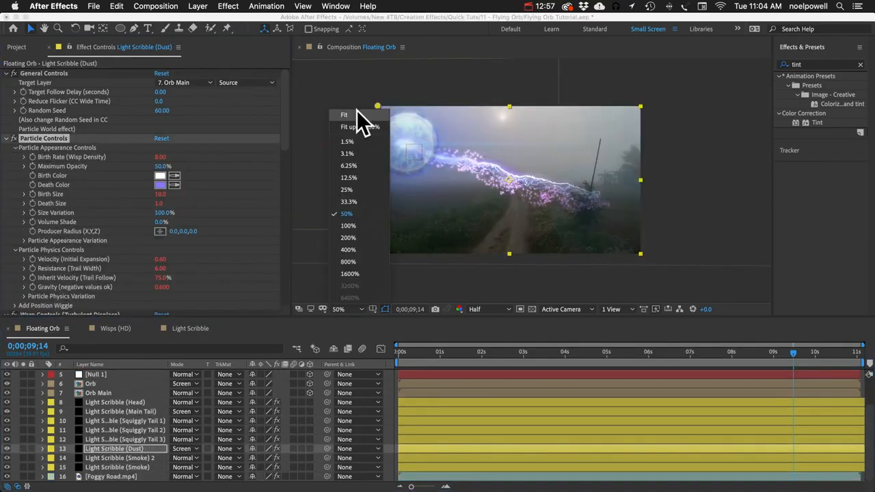
left_click(359, 117)
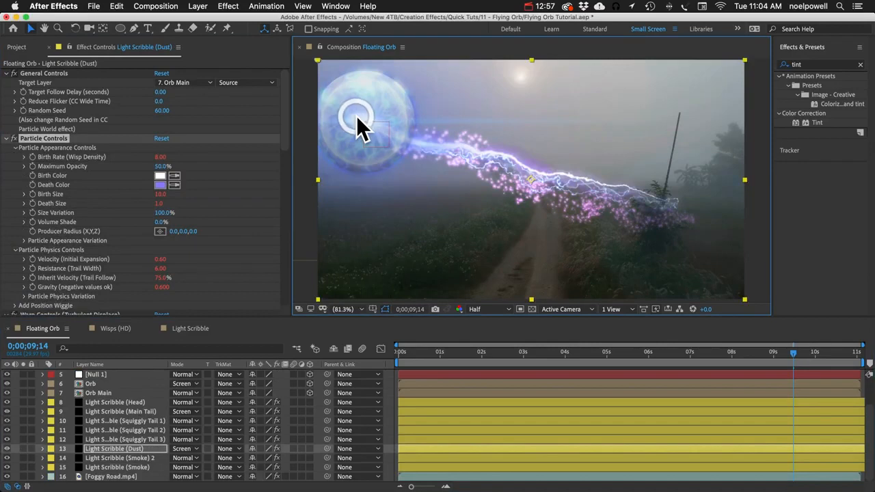